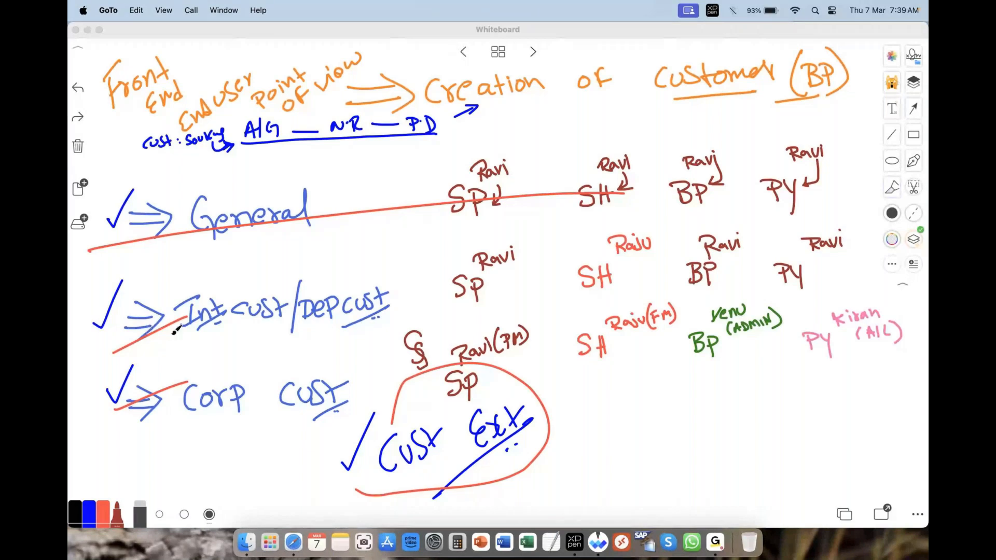
# Step: Circle the SP, SH, BP and PY entries of the Int cust/Dep cust row with temporary yellow strokes
pyautogui.moveTo(434, 289)
pyautogui.mouseDown()
pyautogui.moveTo(447, 242)
pyautogui.moveTo(537, 257)
pyautogui.moveTo(459, 307)
pyautogui.mouseUp()
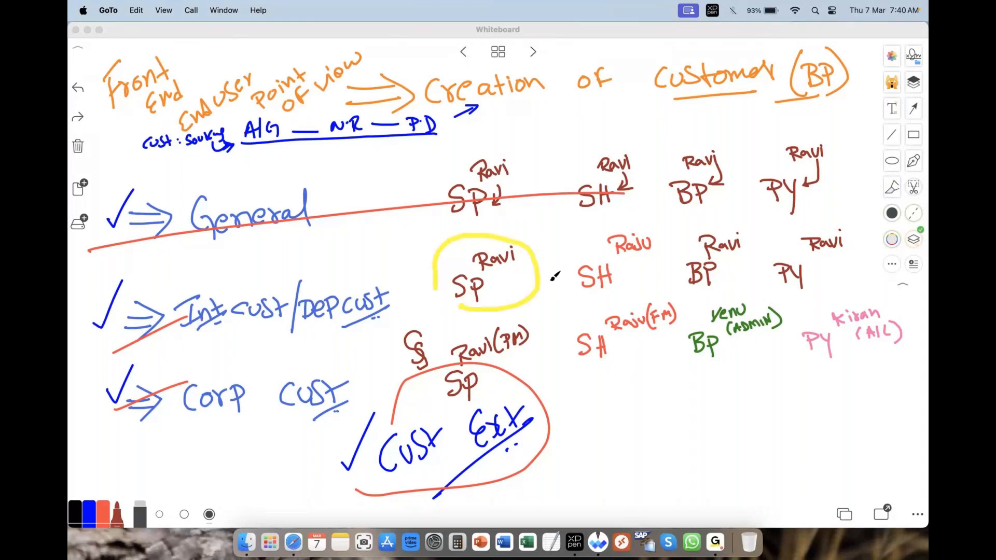
pyautogui.moveTo(539, 279); pyautogui.dragTo(567, 272)
pyautogui.moveTo(680, 280)
pyautogui.mouseDown()
pyautogui.moveTo(688, 258)
pyautogui.moveTo(708, 278)
pyautogui.mouseUp()
pyautogui.moveTo(766, 259); pyautogui.dragTo(788, 287)
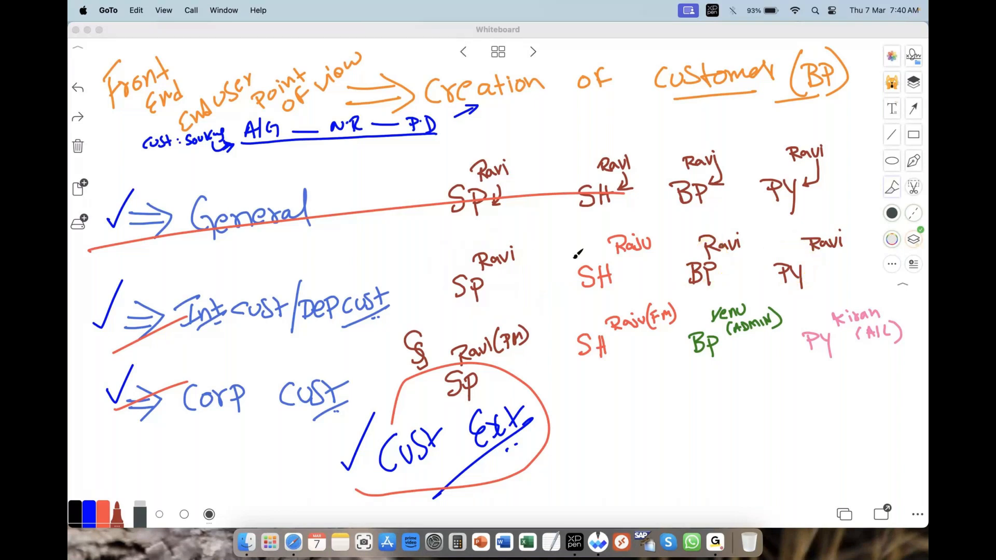
pyautogui.moveTo(574, 258)
pyautogui.mouseDown()
pyautogui.moveTo(611, 223)
pyautogui.moveTo(656, 232)
pyautogui.moveTo(571, 269)
pyautogui.mouseUp()
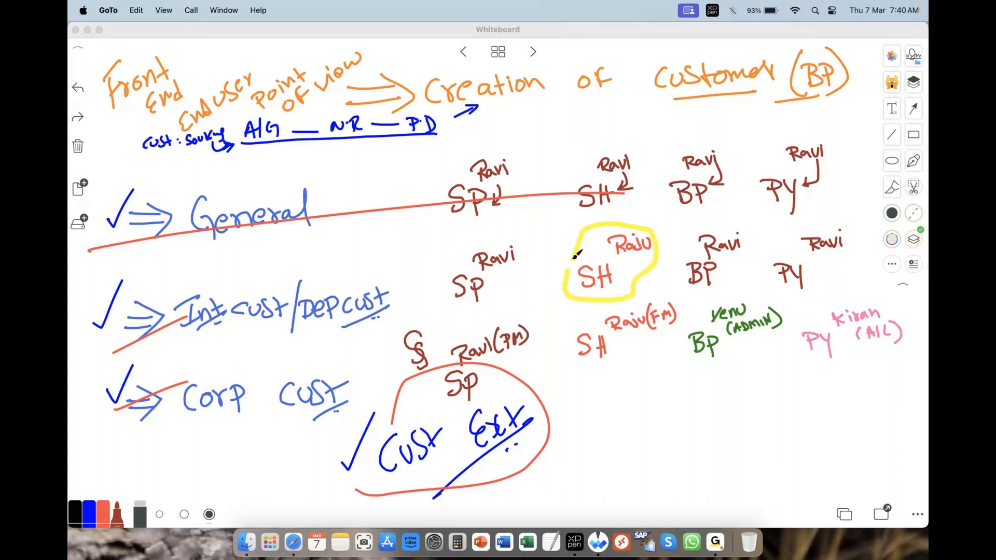
pyautogui.moveTo(573, 259); pyautogui.dragTo(517, 256)
pyautogui.moveTo(496, 235); pyautogui.dragTo(520, 222)
pyautogui.moveTo(650, 200); pyautogui.dragTo(623, 223)
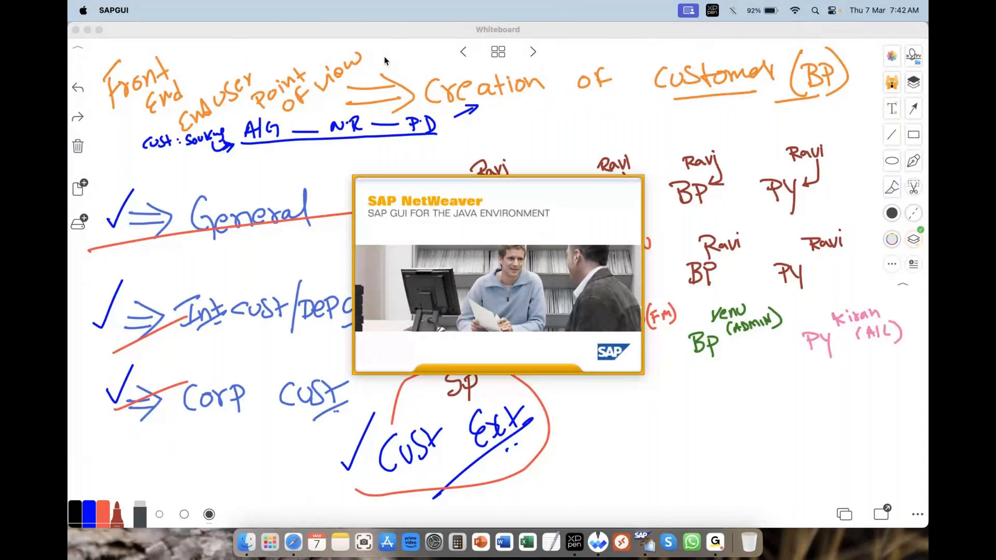
# Step: Connect to SAP E.MD in SAP GUI, log on to client 800 with the user name and password, and make the window full screen
pyautogui.click(314, 136)
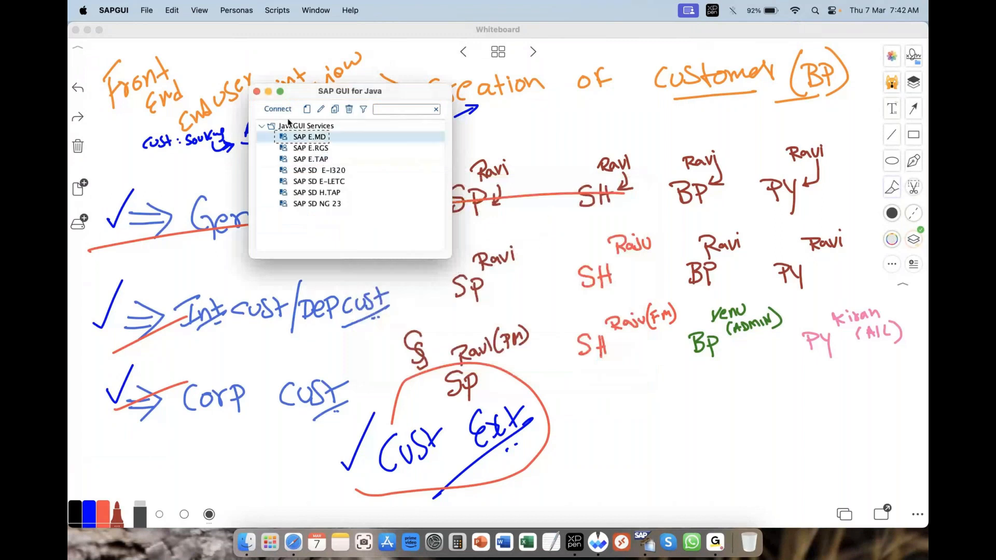
pyautogui.click(256, 91)
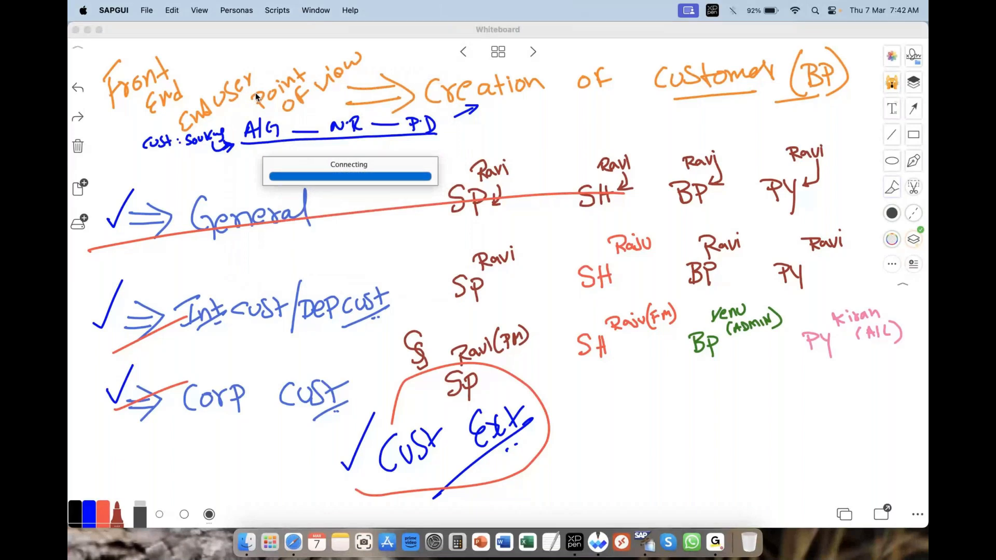
pyautogui.write('s')
pyautogui.click(189, 164)
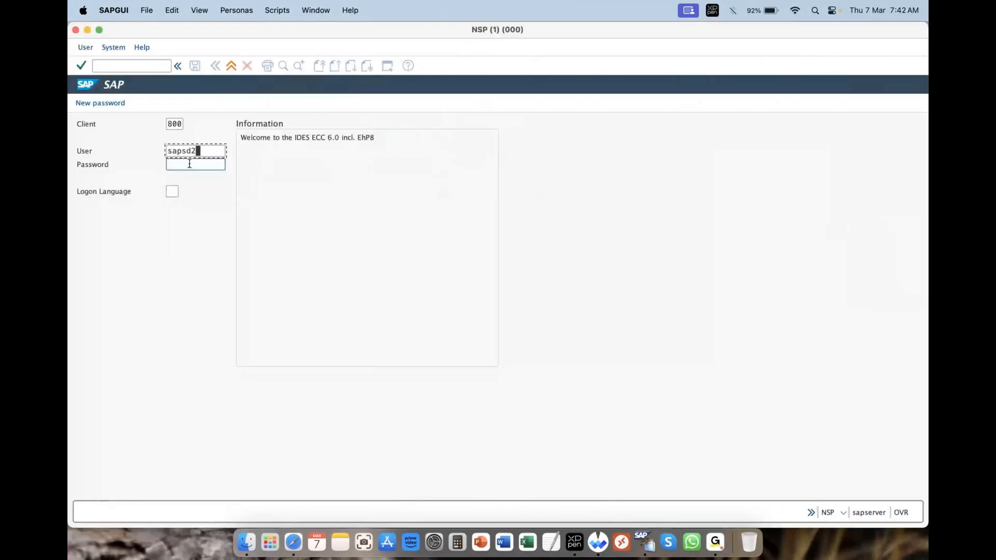
pyautogui.click(189, 163)
pyautogui.write('******')
pyautogui.press('Return')
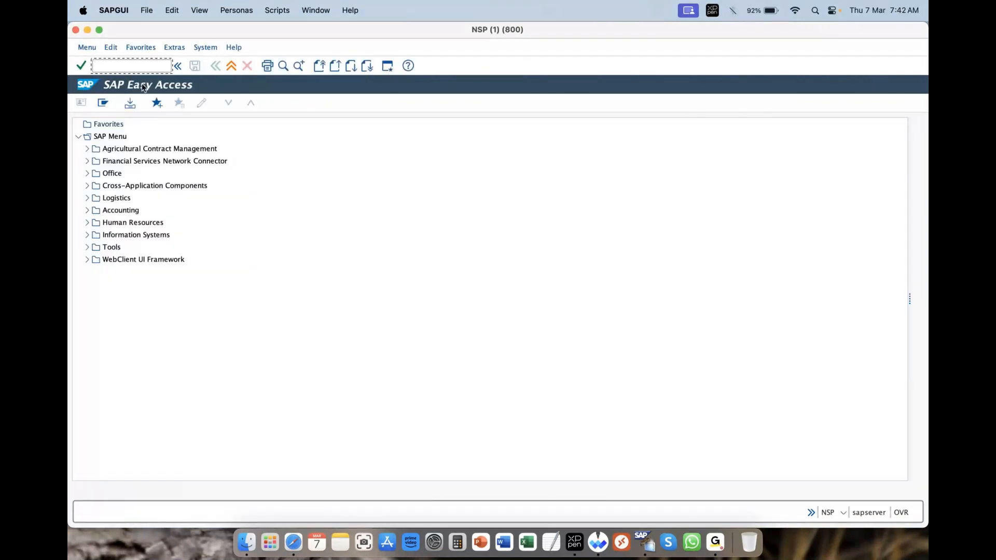
pyautogui.click(99, 30)
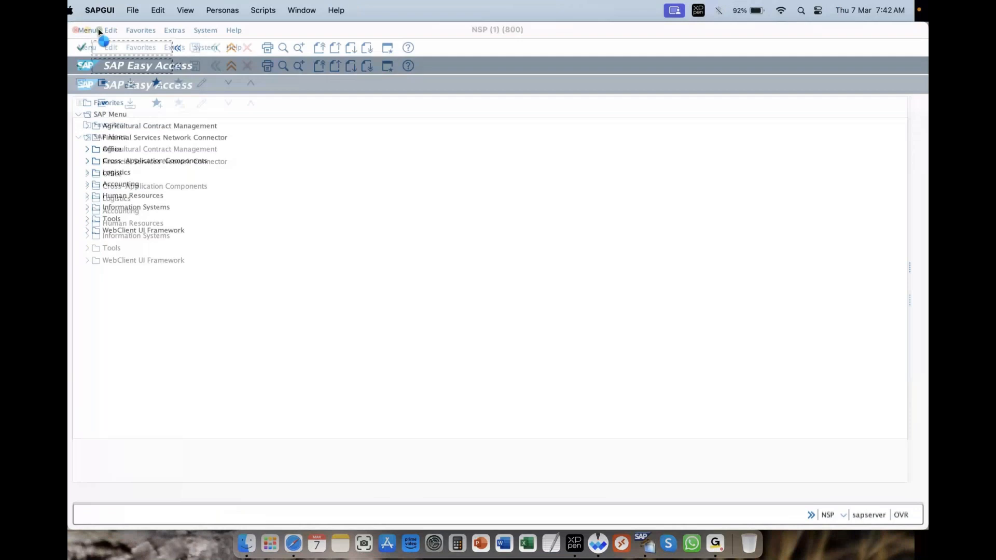
pyautogui.write('xd01')
pyautogui.press('Return')
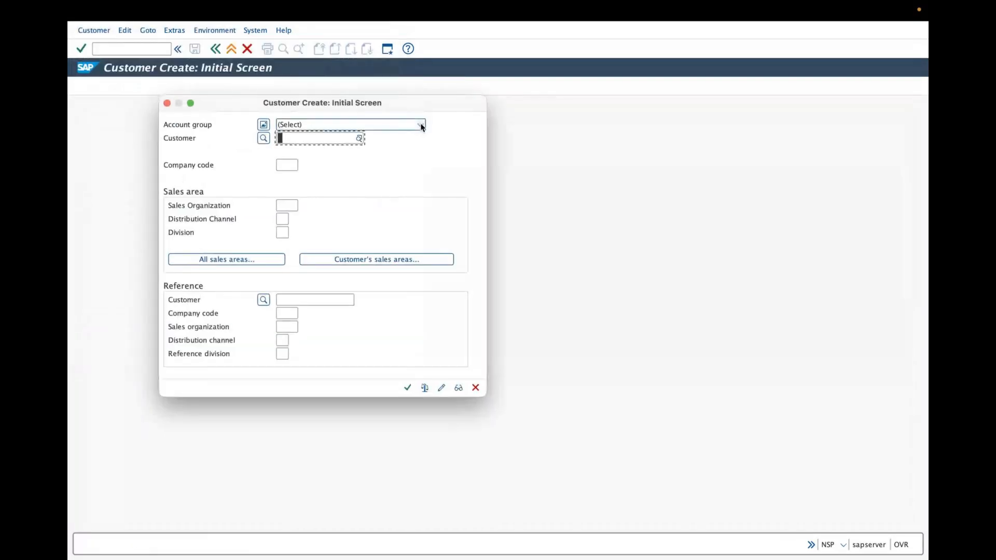
pyautogui.click(421, 125)
pyautogui.click(165, 110)
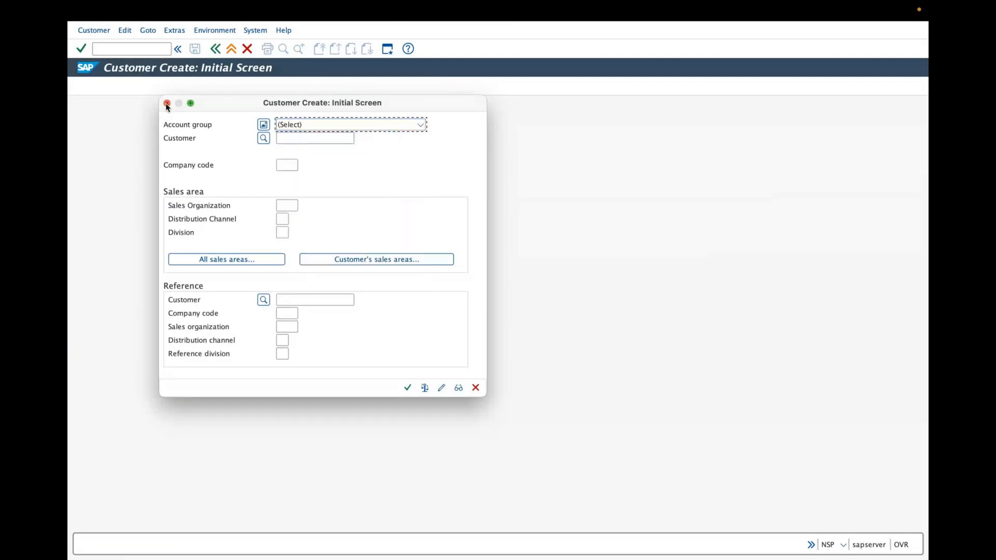
pyautogui.click(167, 103)
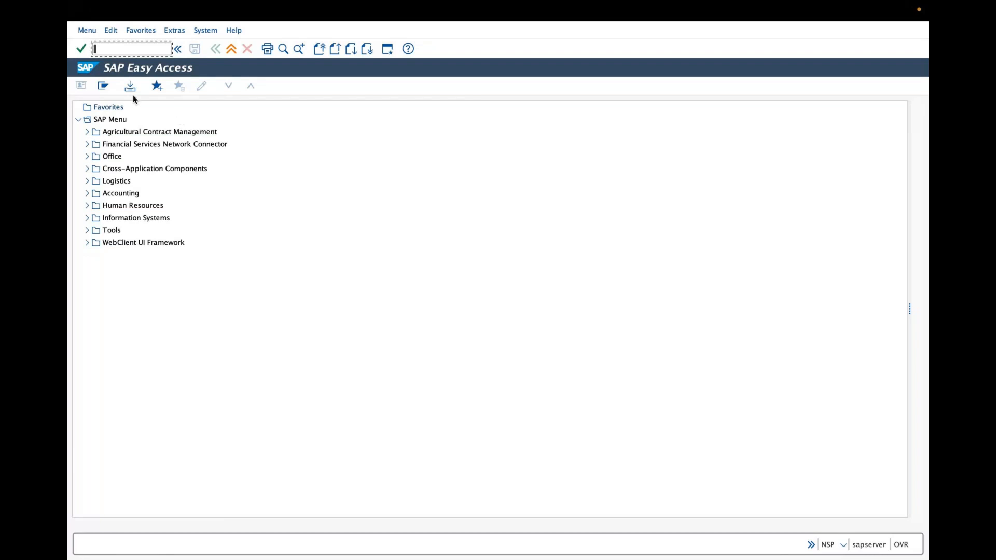
# Step: Start the customer change transaction xd02 and select the customer found by account group gra1
pyautogui.write('x')
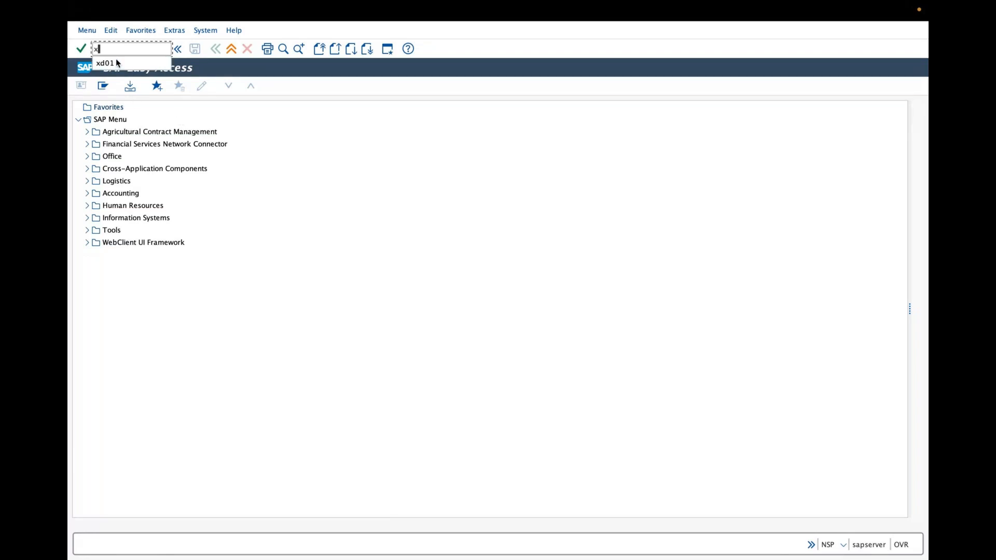
pyautogui.write('d02')
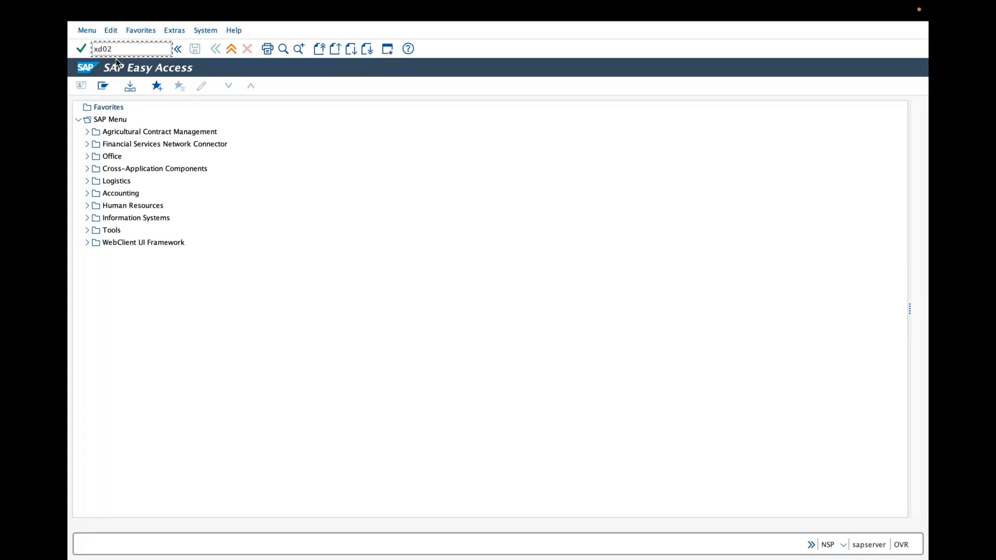
pyautogui.press('Return')
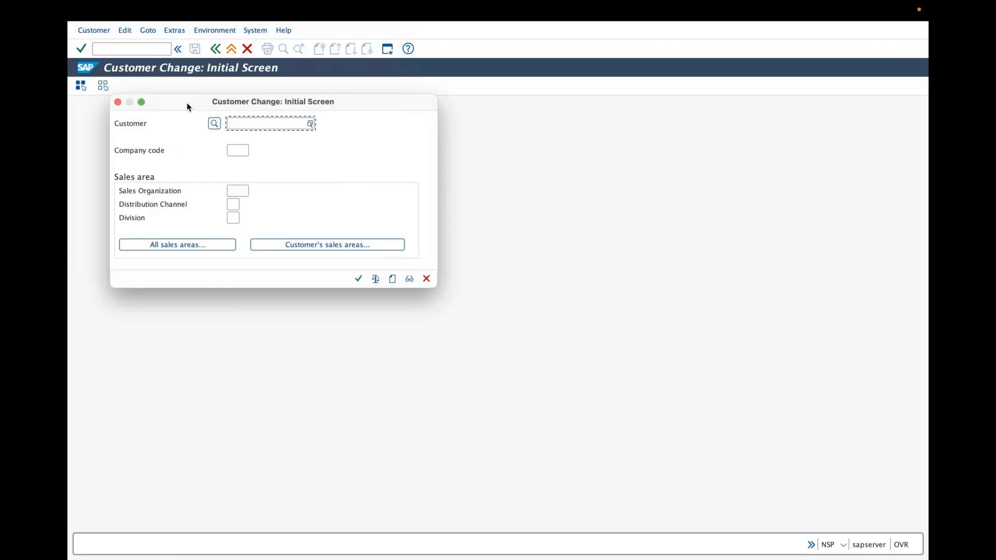
pyautogui.click(309, 126)
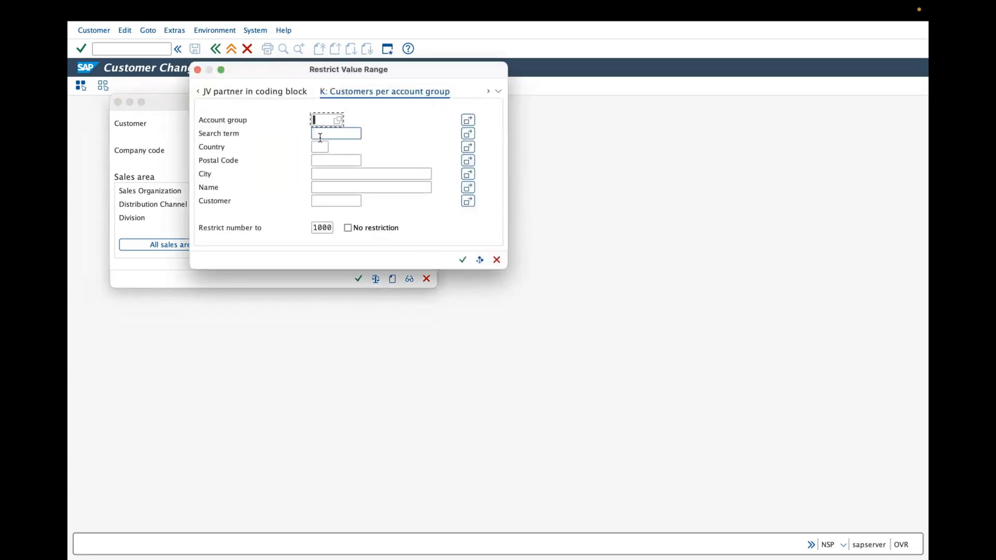
pyautogui.write('gra')
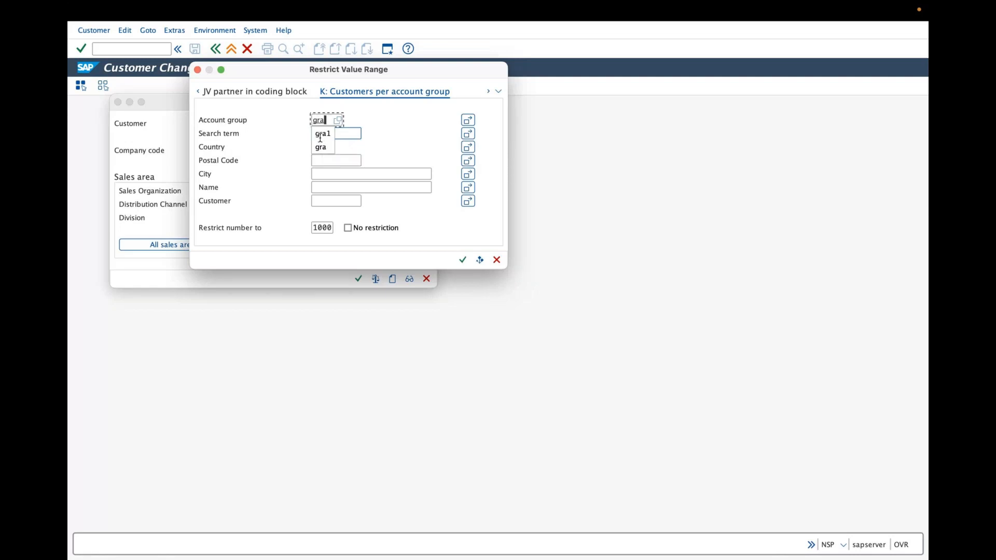
pyautogui.click(321, 133)
pyautogui.press('Return')
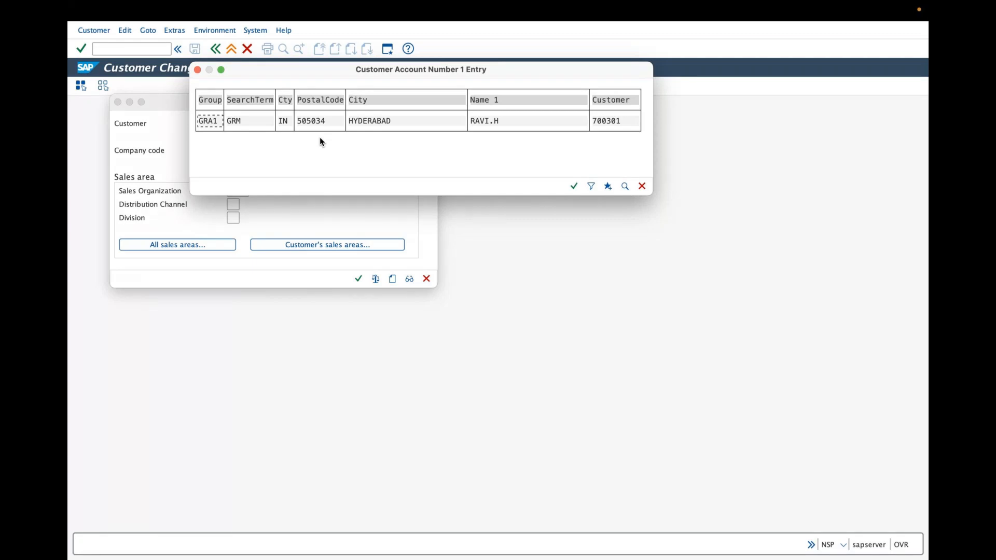
pyautogui.doubleClick(322, 121)
# Step: Select the customer's sales area GRAS / GF / 2G and open the customer record with the company code left blank
pyautogui.click(327, 245)
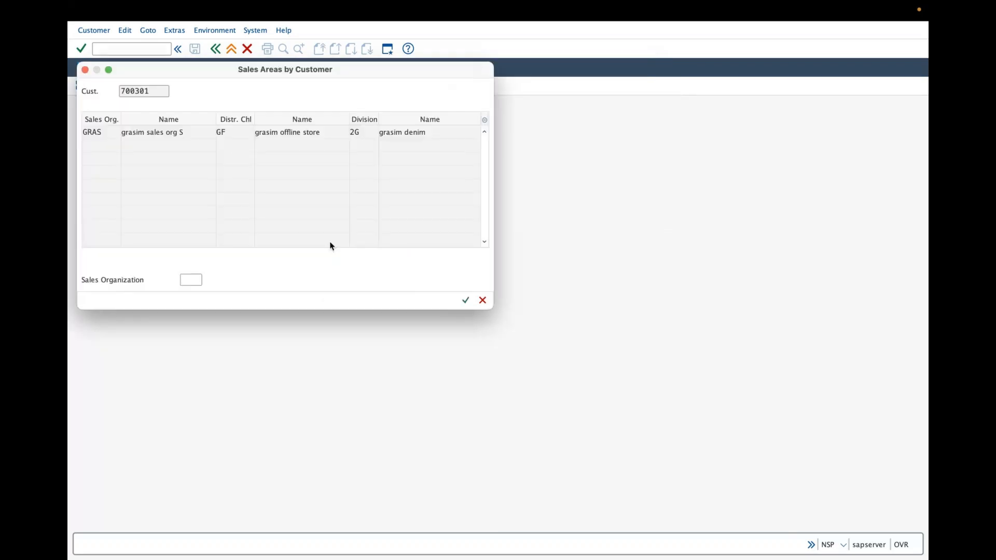
pyautogui.doubleClick(267, 132)
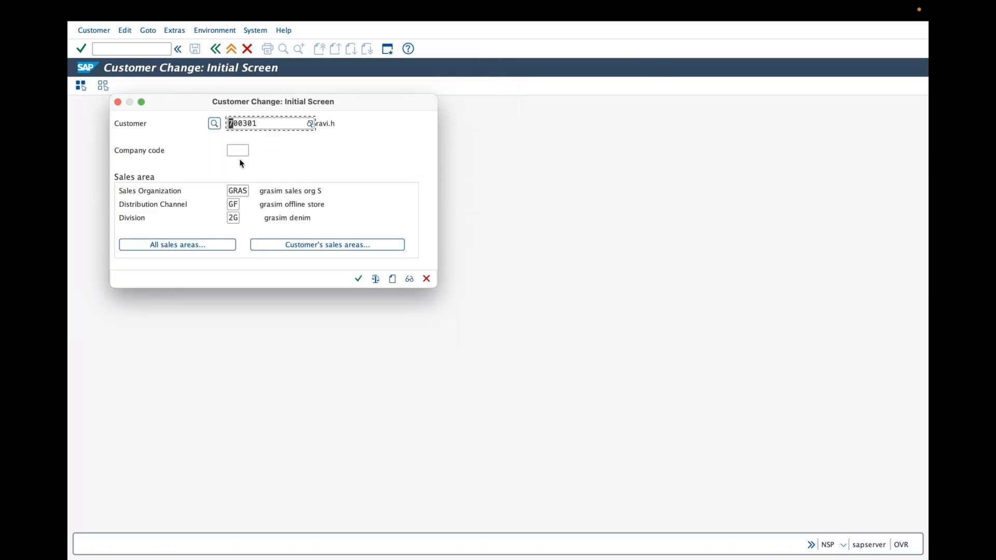
pyautogui.click(236, 150)
pyautogui.write('f')
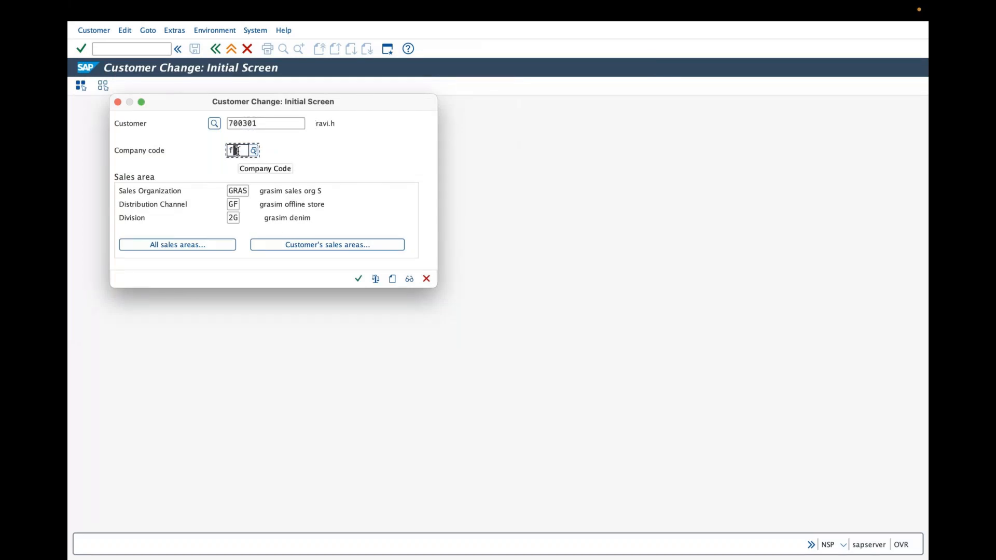
pyautogui.press('BackSpace')
pyautogui.click(241, 163)
pyautogui.click(358, 278)
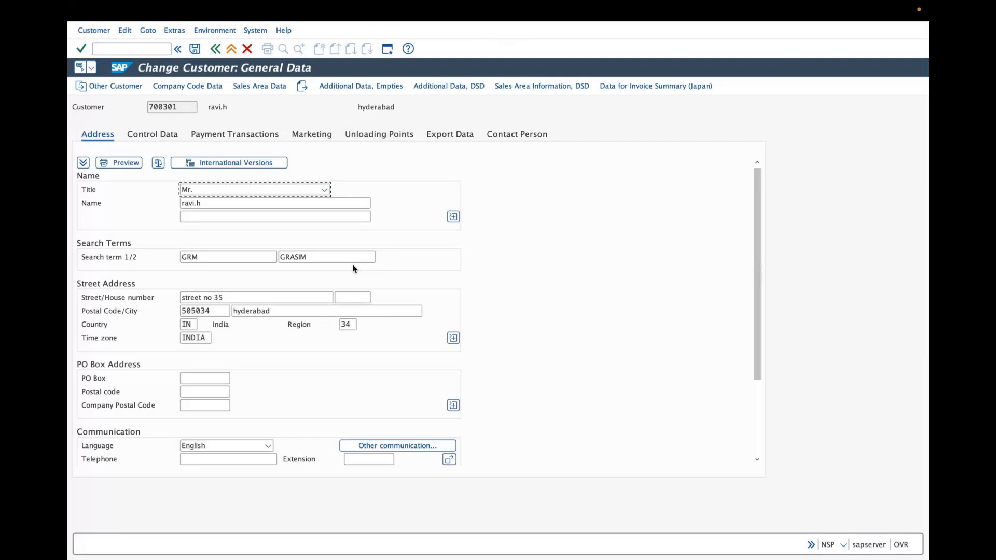
# Step: Review the customer's sales area data, covering sales, shipping, partner functions and billing documents
pyautogui.click(261, 87)
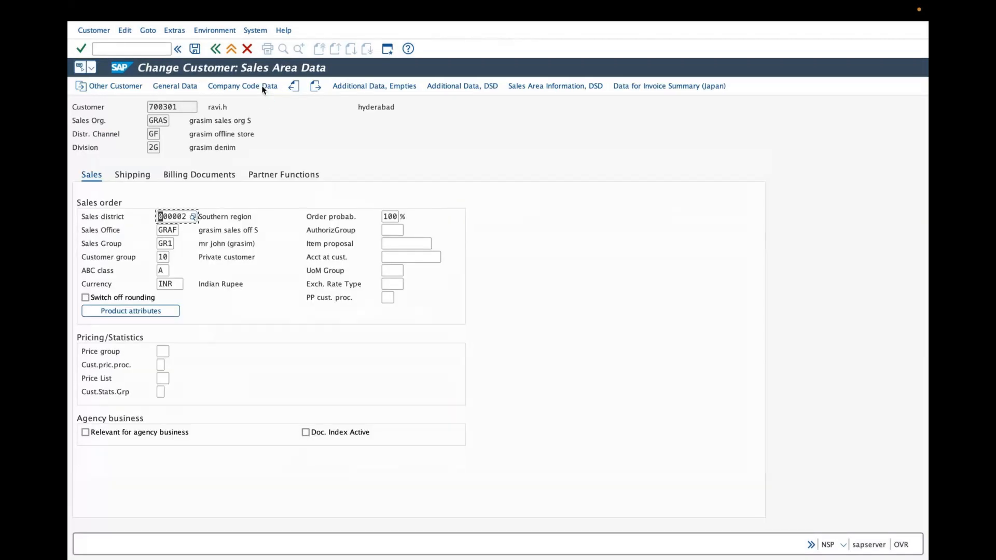
pyautogui.click(186, 175)
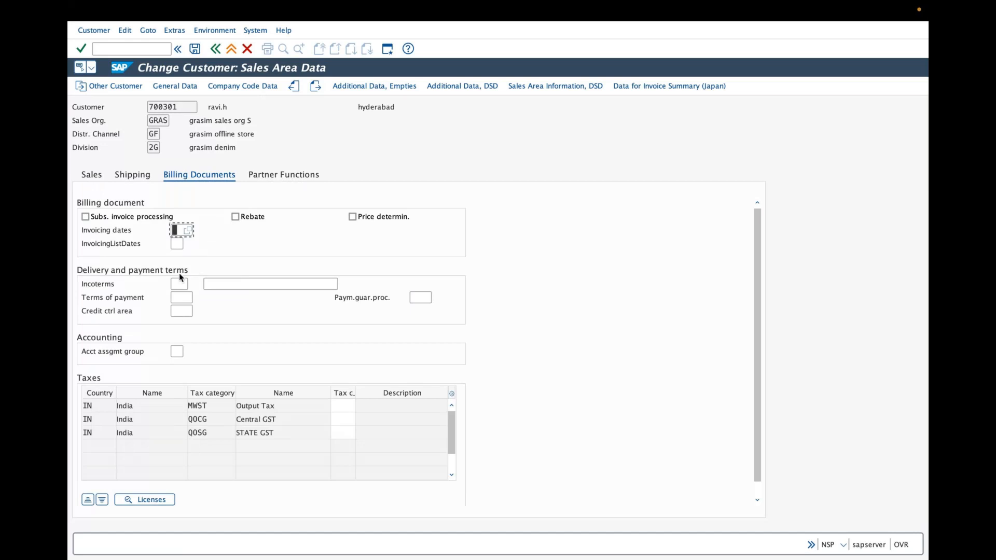
pyautogui.click(92, 174)
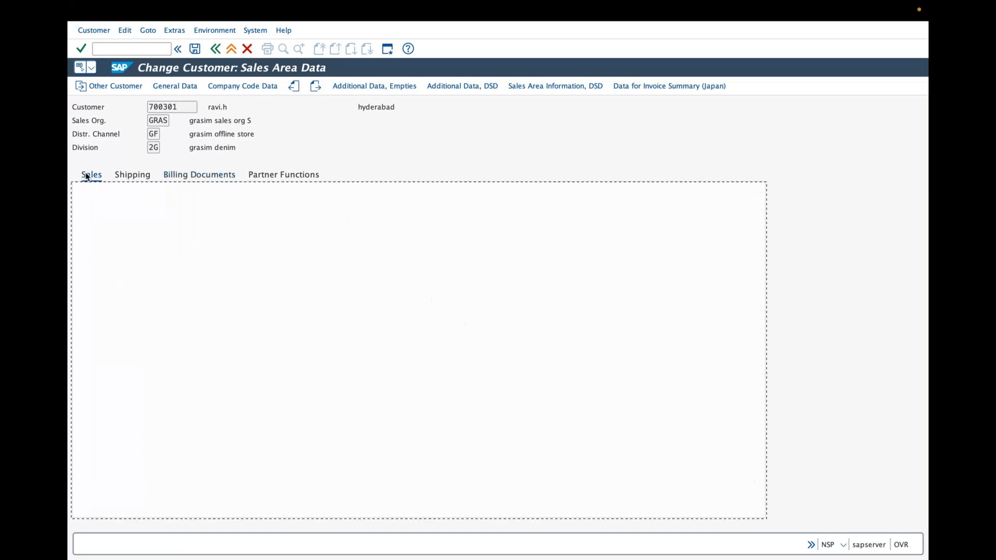
pyautogui.click(128, 176)
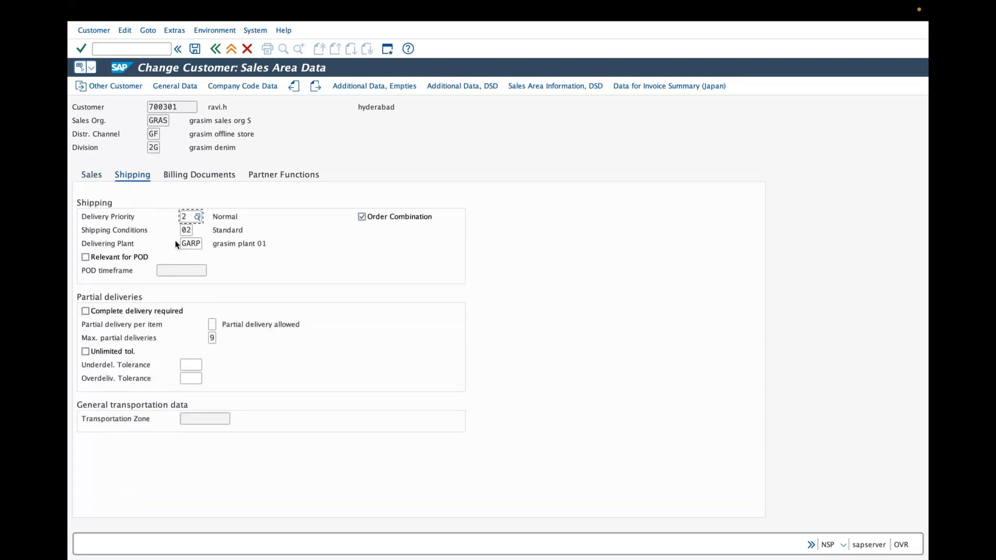
pyautogui.click(267, 176)
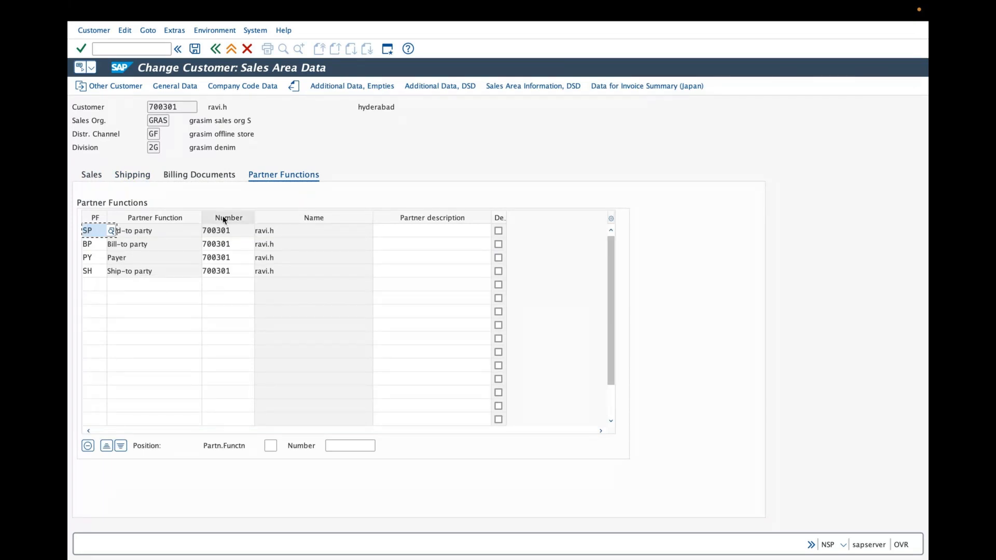
pyautogui.click(215, 175)
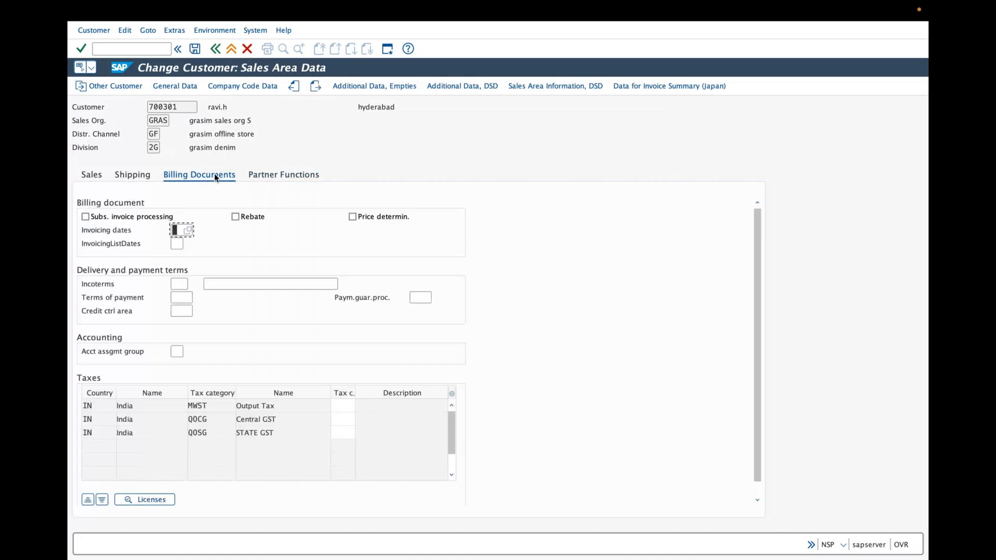
# Step: Mark the Invoicing dates, InvoicingListDates, Incoterms and Terms of payment fields with temporary yellow strokes
pyautogui.hotkey('ctrl', 'Tab')
pyautogui.moveTo(207, 211)
pyautogui.mouseDown()
pyautogui.moveTo(185, 241)
pyautogui.moveTo(188, 299)
pyautogui.mouseUp()
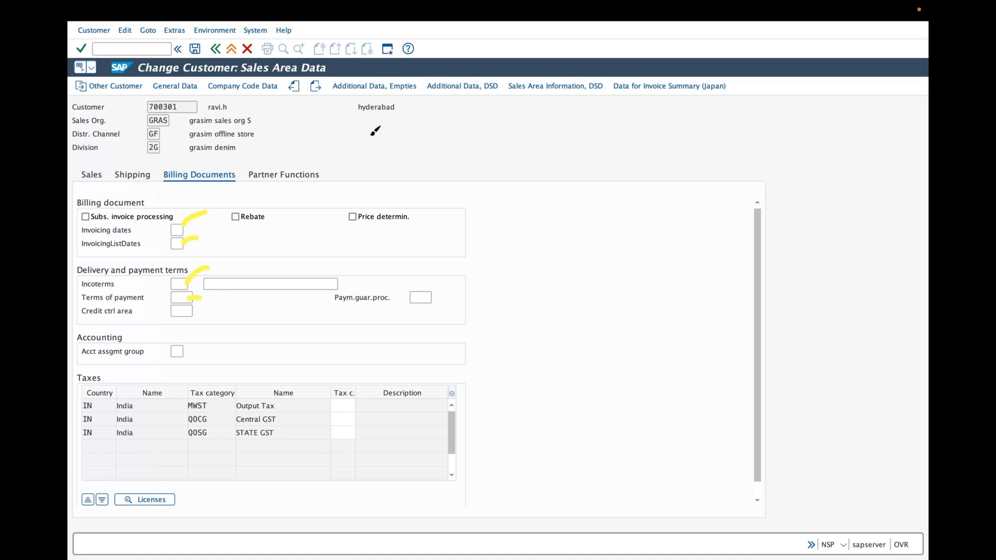
pyautogui.click(454, 46)
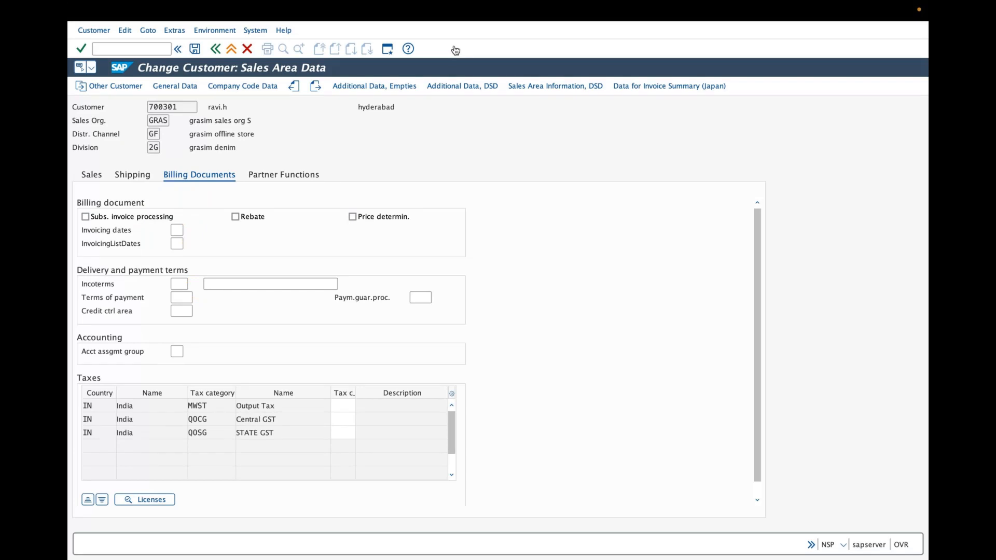
# Step: Bracket the Invoicing dates and InvoicingListDates fields in green and handwrite the note "both should be same" beside them
pyautogui.click(177, 244)
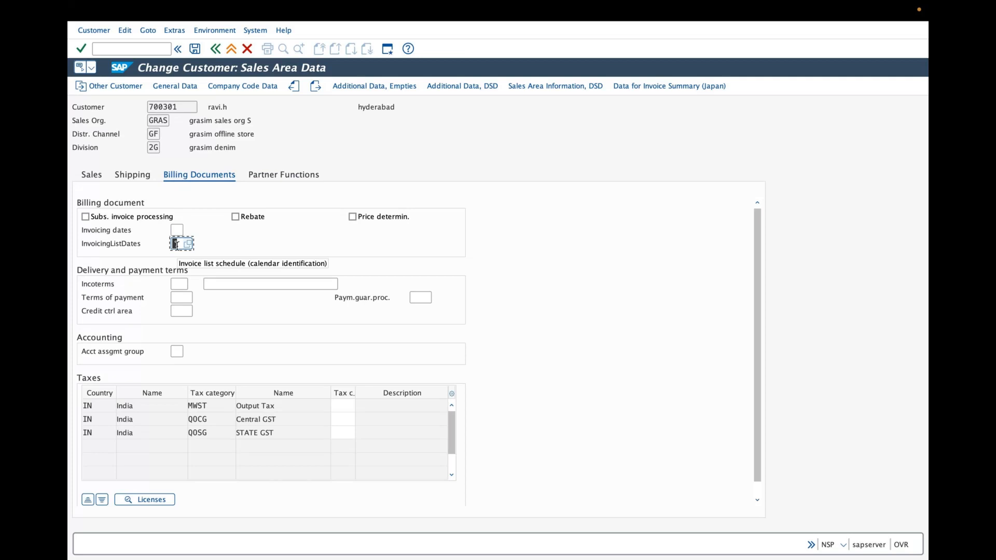
pyautogui.click(180, 230)
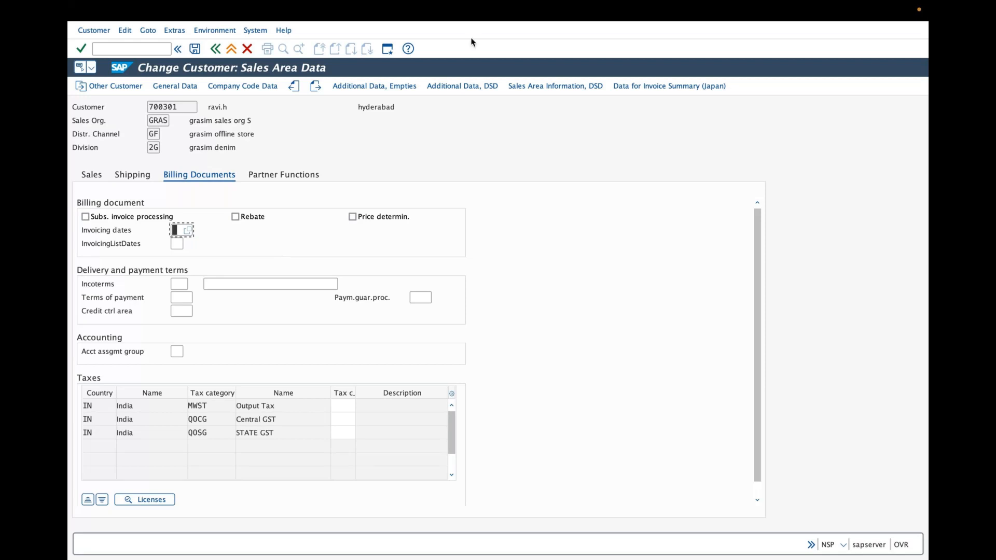
pyautogui.click(466, 95)
pyautogui.click(450, 84)
pyautogui.moveTo(194, 213)
pyautogui.mouseDown()
pyautogui.moveTo(228, 255)
pyautogui.moveTo(397, 229)
pyautogui.mouseUp()
pyautogui.moveTo(434, 167); pyautogui.dragTo(479, 194)
pyautogui.moveTo(456, 232)
pyautogui.mouseDown()
pyautogui.moveTo(462, 271)
pyautogui.moveTo(547, 232)
pyautogui.mouseUp()
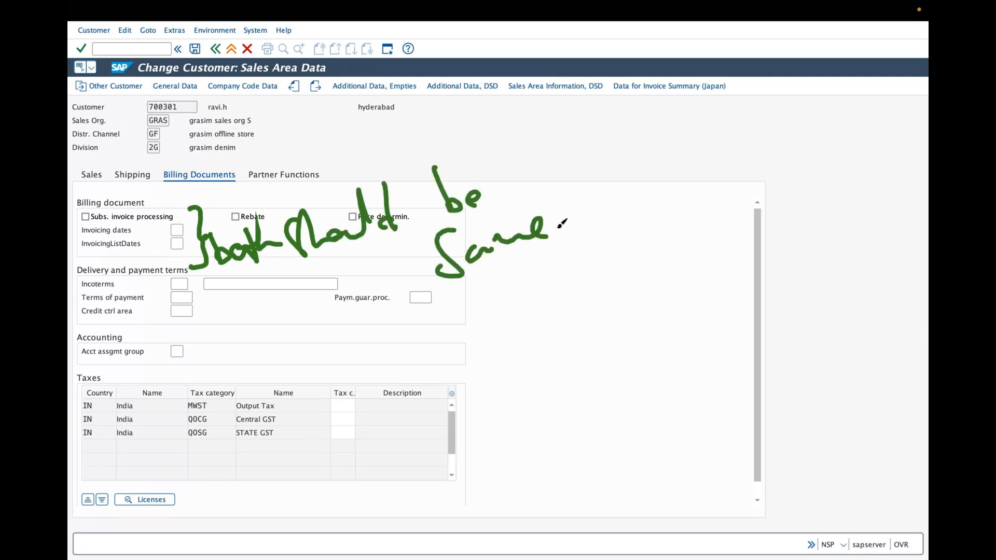
# Step: Clear the green handwritten note from the billing documents screen and switch back to the GoTo whiteboard
pyautogui.press('Escape')
pyautogui.click(179, 242)
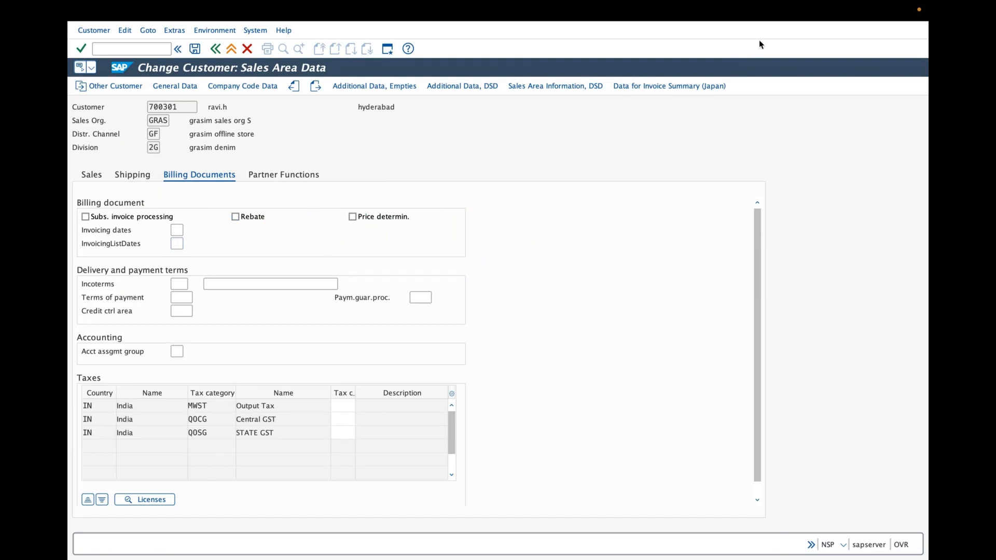
pyautogui.hotkey('ctrl', 'Left')
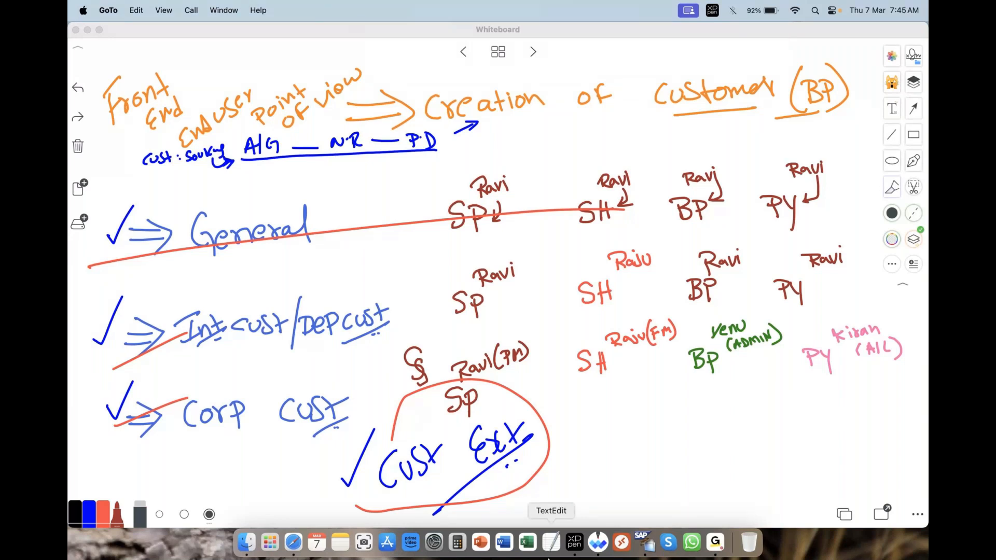
# Step: Switch to SAP and examine the customer's Invoicing dates and InvoicingListDates fields in the billing documents data
pyautogui.click(645, 543)
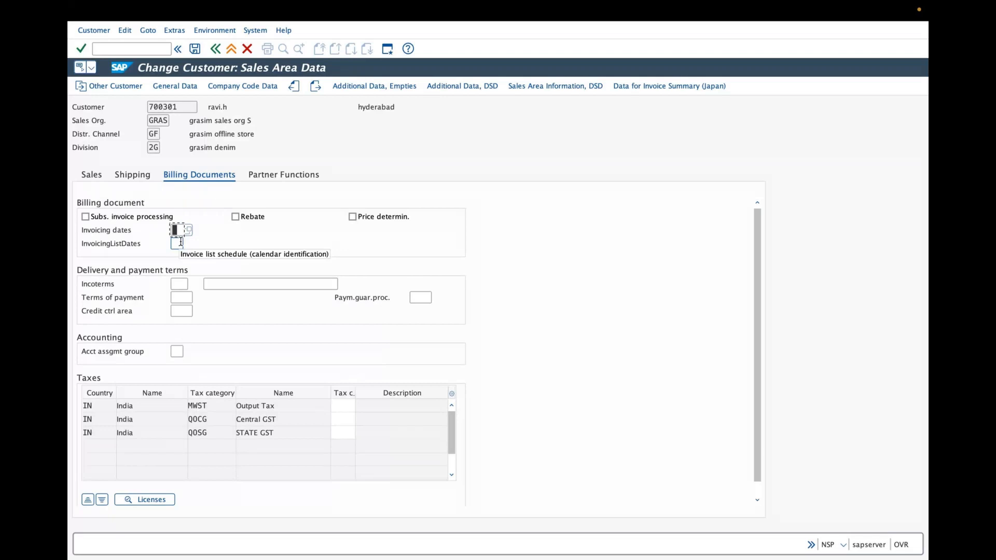
pyautogui.click(180, 242)
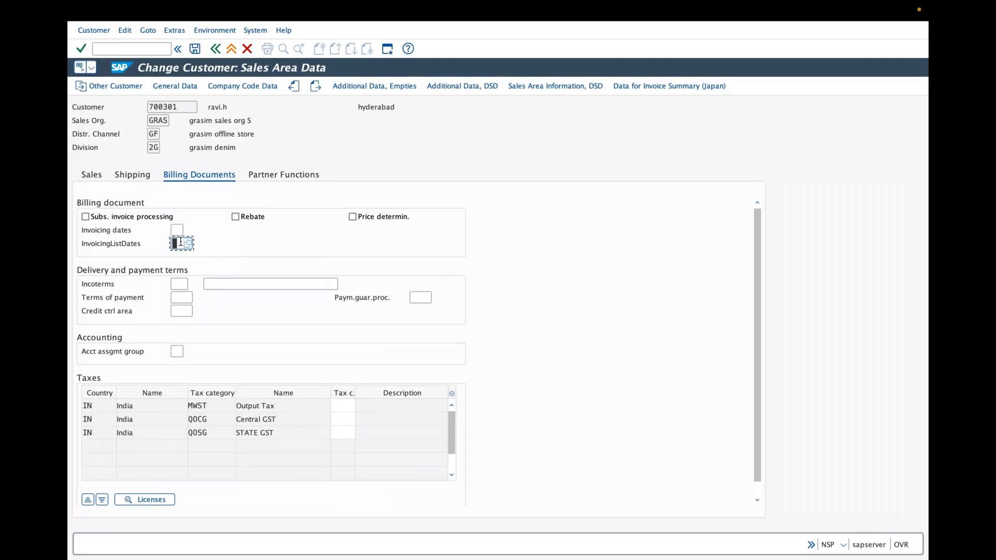
pyautogui.click(176, 230)
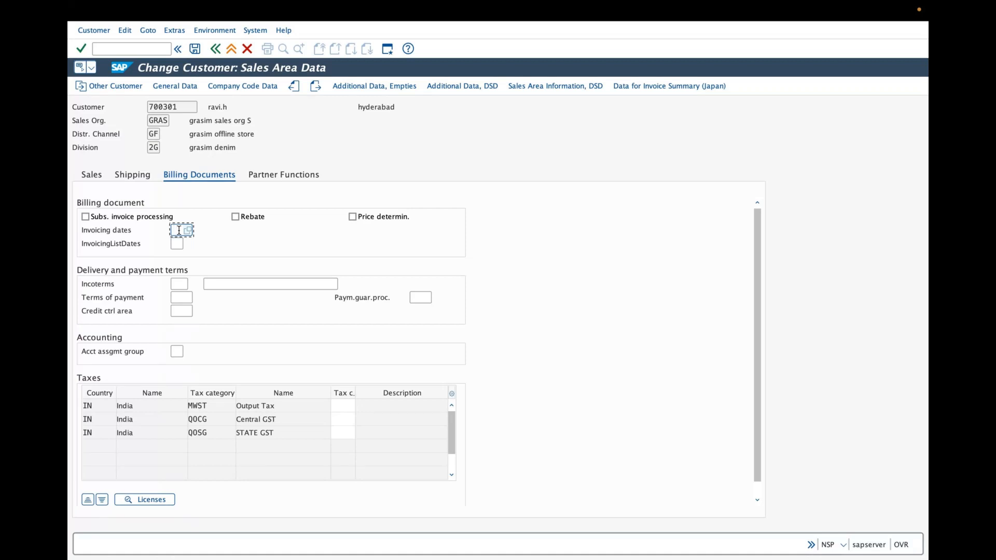
pyautogui.click(174, 244)
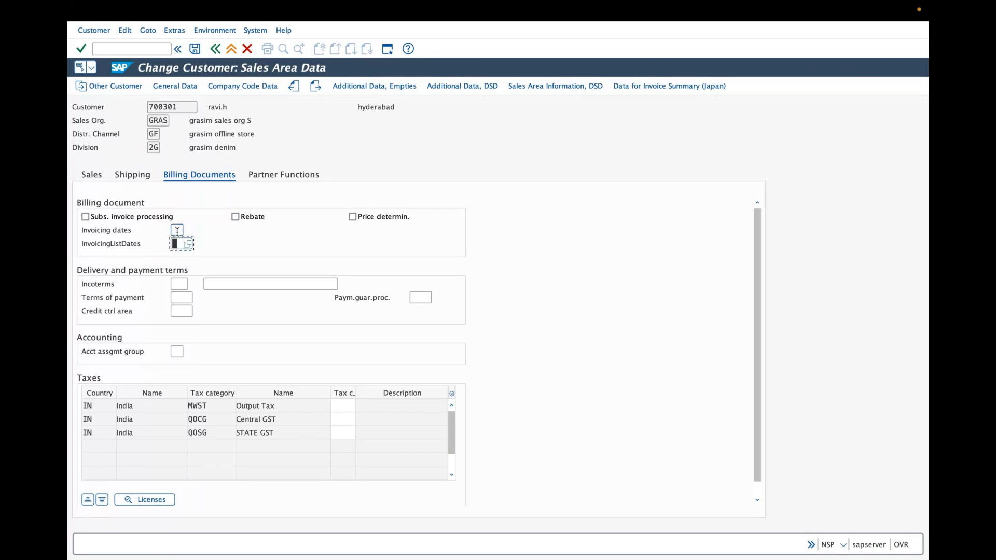
# Step: Set both Invoicing dates and InvoicingListDates to calendar 01, Factory calendar Germany standard
pyautogui.click(177, 231)
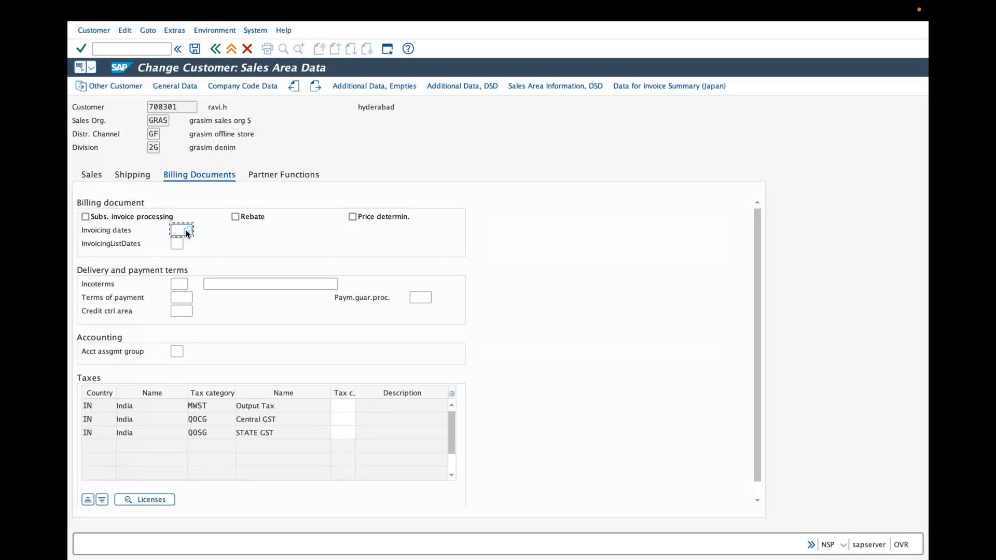
pyautogui.click(187, 231)
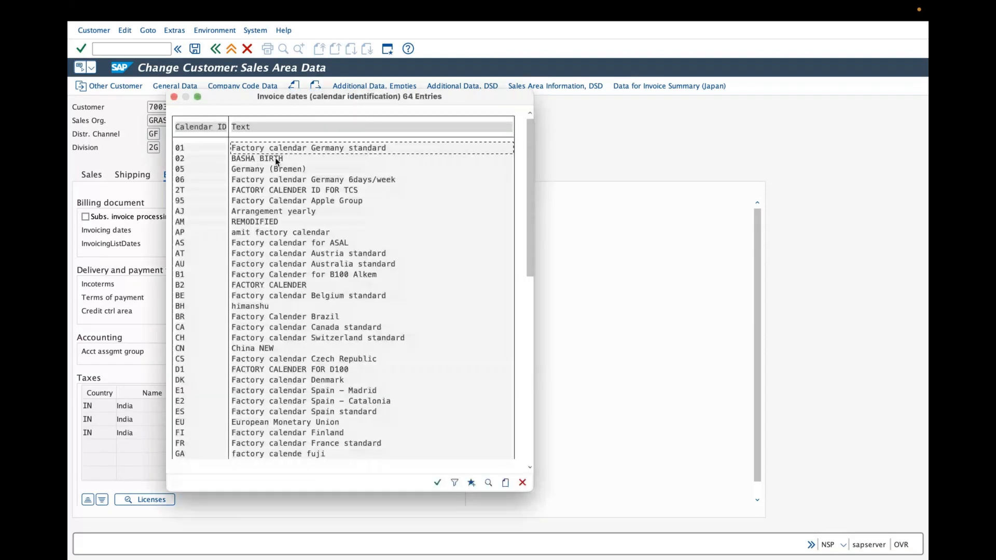
pyautogui.doubleClick(277, 159)
pyautogui.press('Delete')
pyautogui.press('Delete')
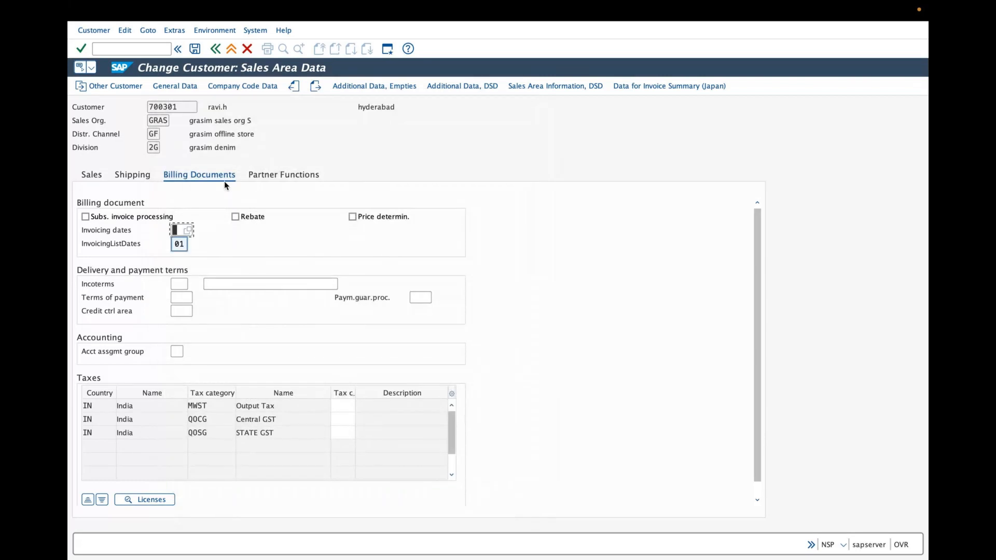
pyautogui.press('Return')
pyautogui.click(177, 243)
pyautogui.write('01')
pyautogui.press('Return')
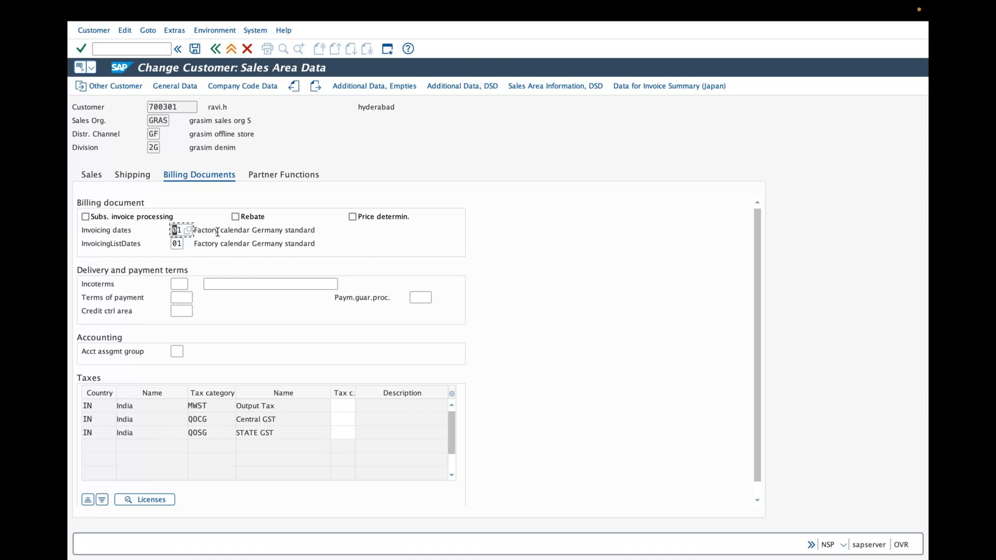
# Step: List the possible Incoterms beside the billing fields and mark the FOB entry with a temporary green arrow
pyautogui.click(185, 284)
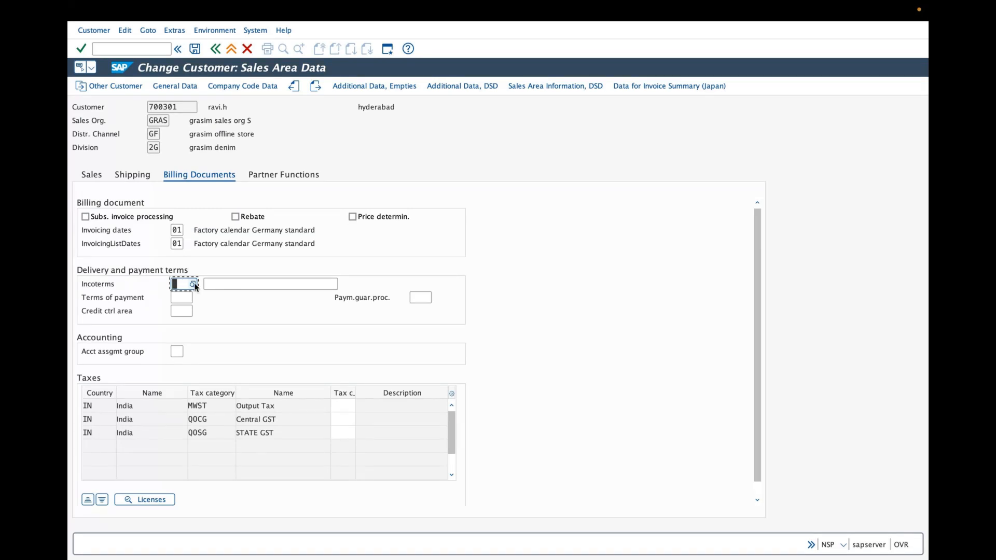
pyautogui.click(193, 285)
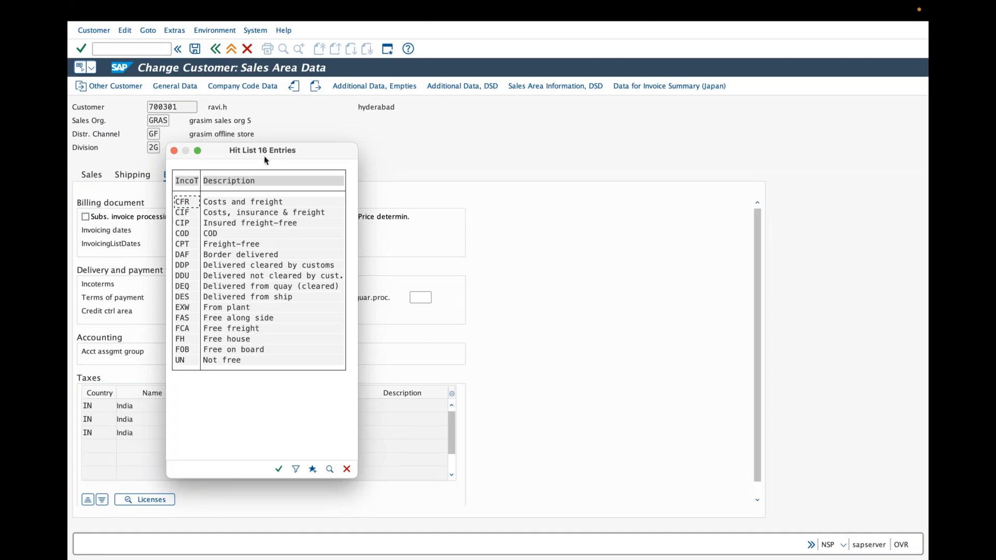
pyautogui.moveTo(262, 151); pyautogui.dragTo(477, 150)
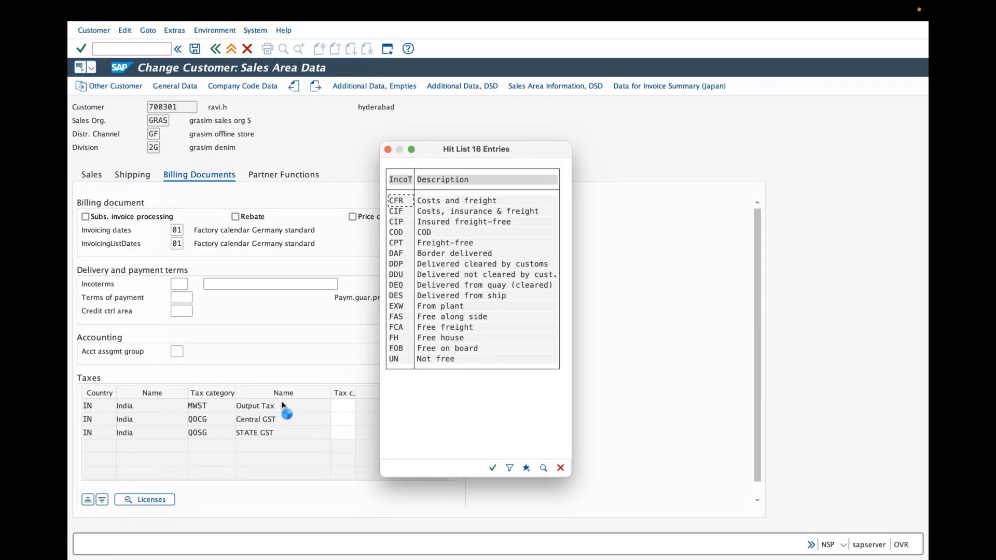
pyautogui.hotkey('ctrl', 'shift', 'Tab')
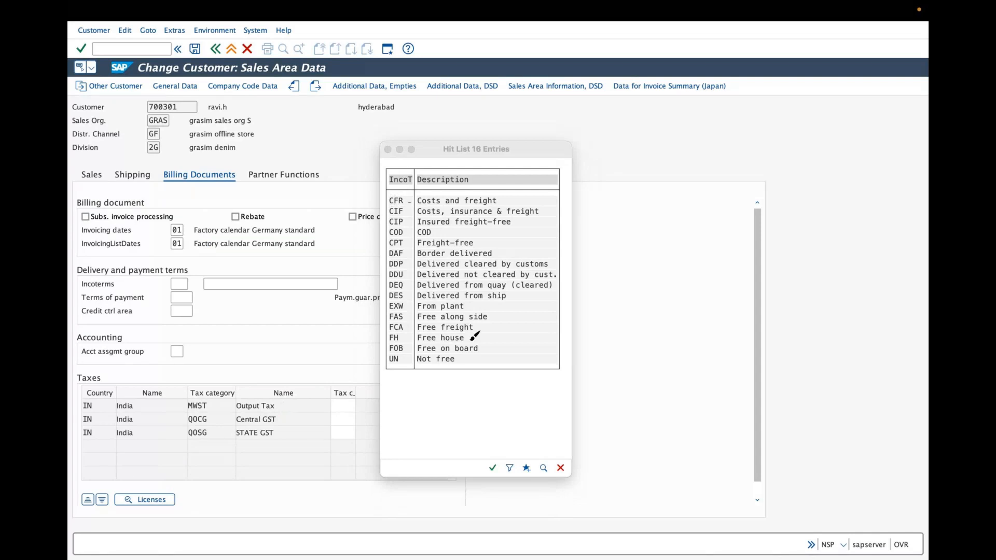
pyautogui.moveTo(346, 354); pyautogui.dragTo(388, 347)
pyautogui.click(458, 42)
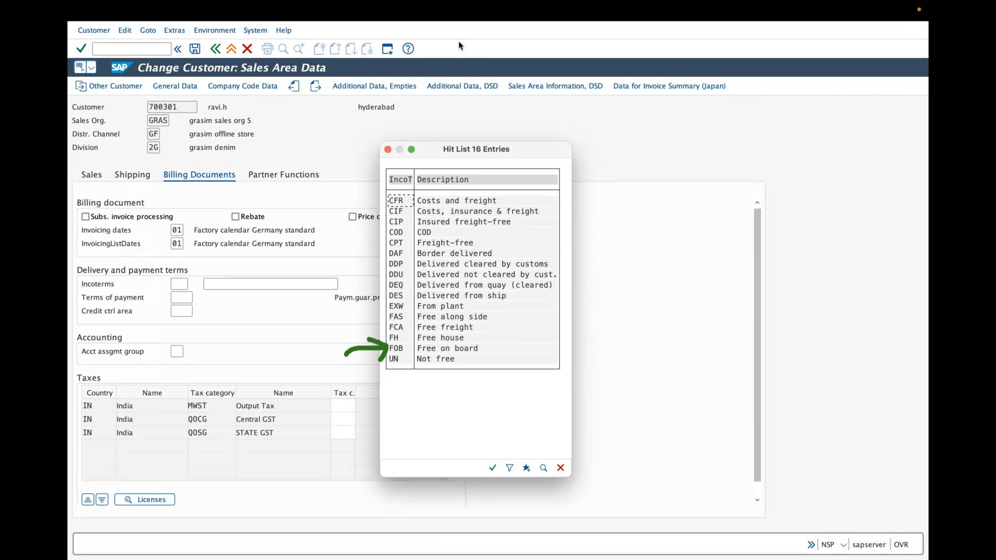
pyautogui.moveTo(499, 202); pyautogui.dragTo(522, 197)
pyautogui.moveTo(554, 194); pyautogui.dragTo(530, 204)
pyautogui.click(460, 48)
# Step: Choose FOB as the Incoterms and enter "free on board" as its description
pyautogui.doubleClick(427, 347)
pyautogui.click(260, 284)
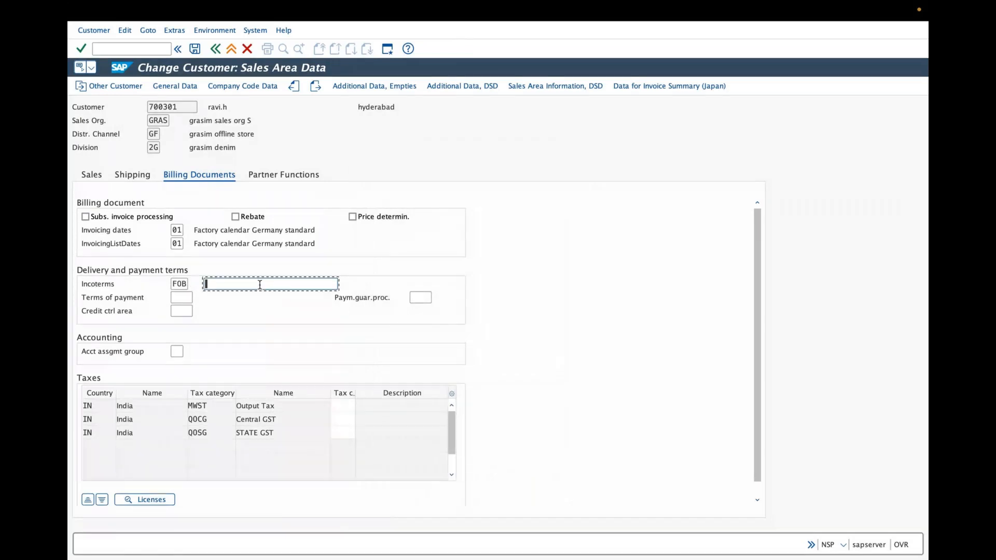
pyautogui.click(256, 297)
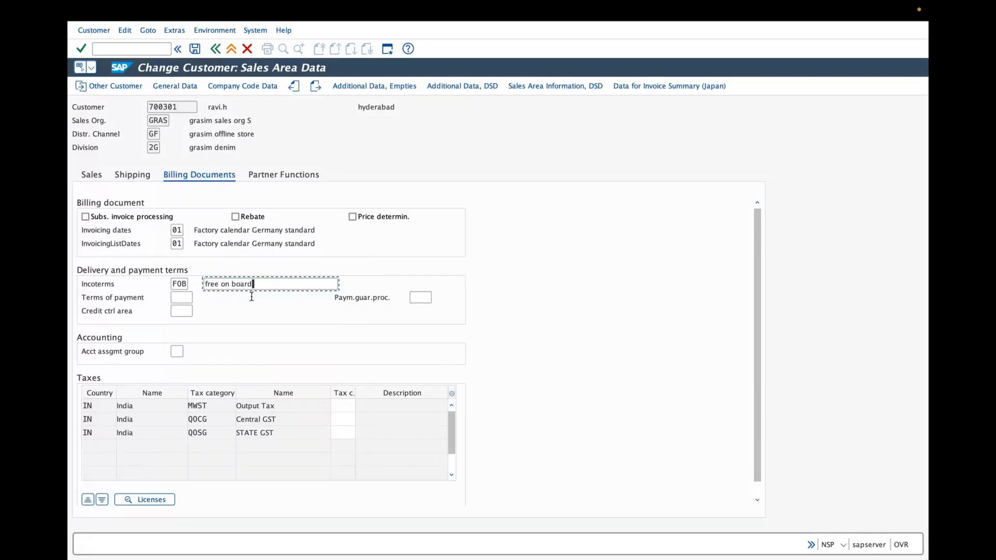
# Step: Set the Terms of payment to 0000, the immediate payment entry, from the list of possible values
pyautogui.click(195, 298)
pyautogui.click(198, 298)
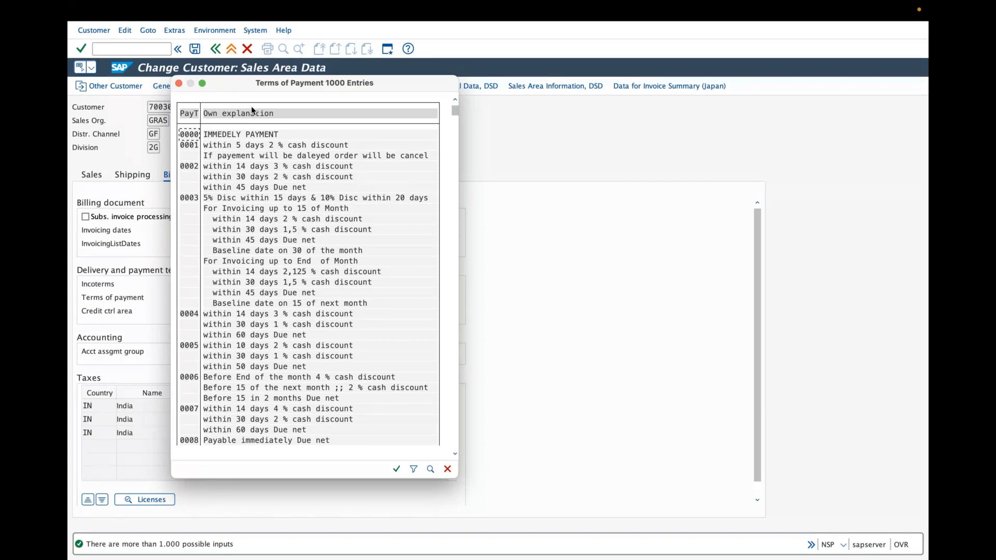
pyautogui.moveTo(251, 84); pyautogui.dragTo(359, 105)
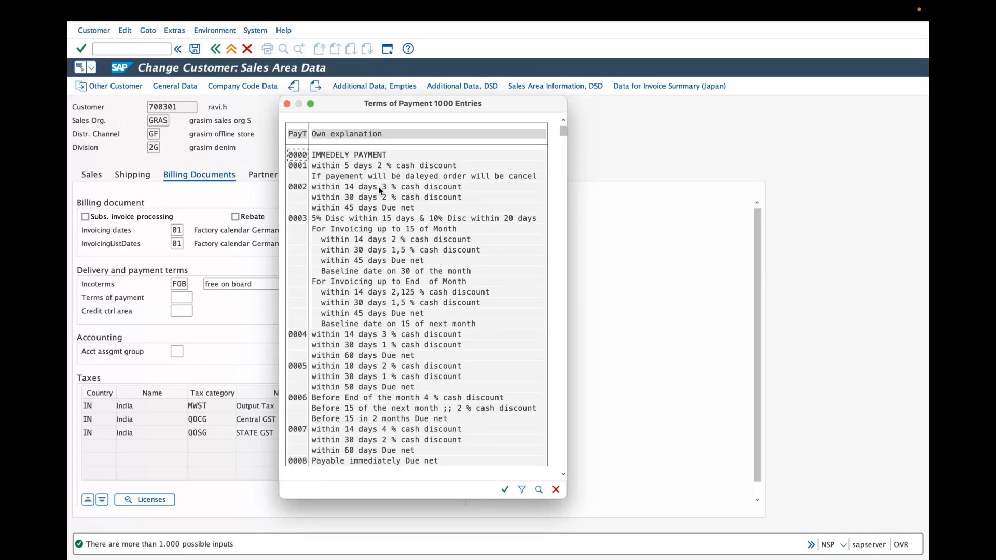
pyautogui.click(335, 155)
pyautogui.click(380, 156)
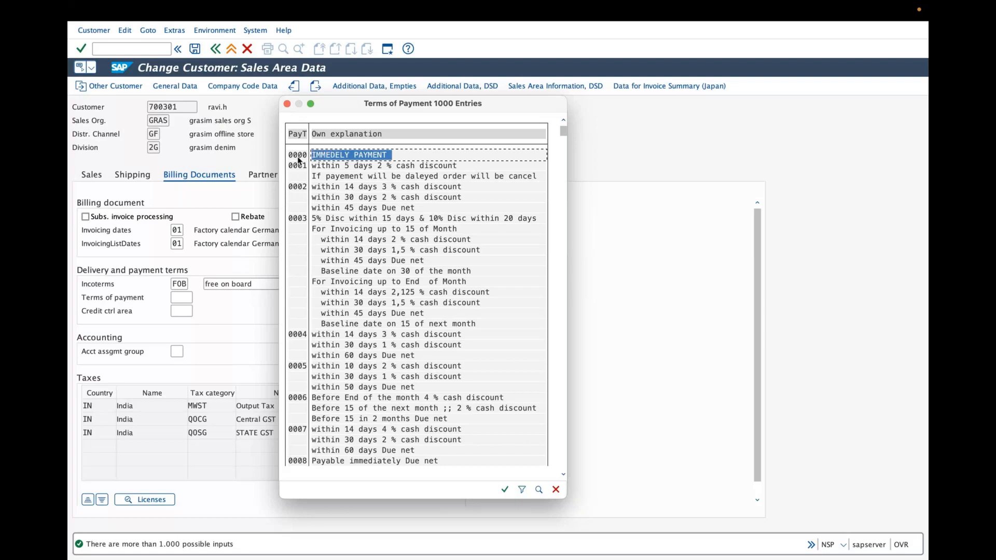
pyautogui.click(340, 151)
pyautogui.doubleClick(340, 151)
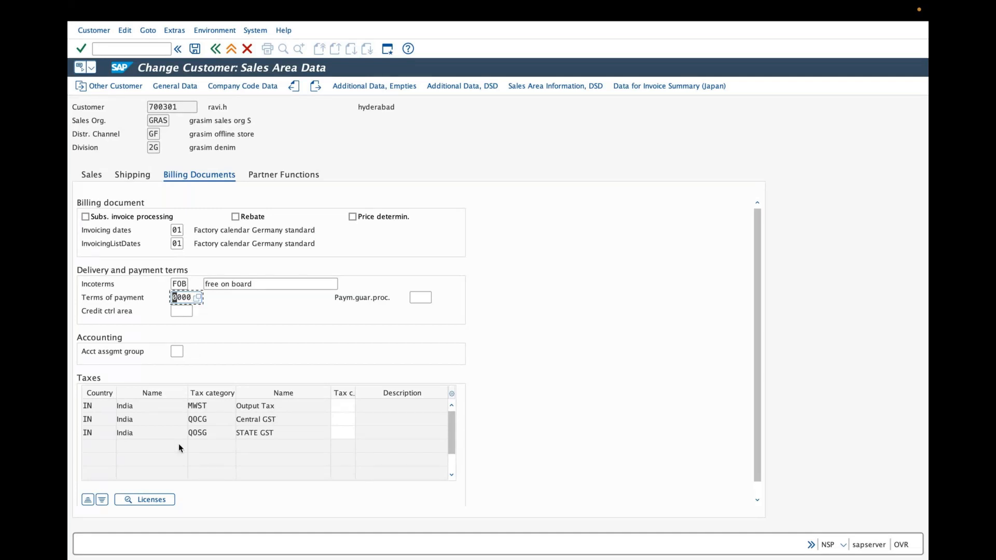
# Step: Set the tax classification to 0 for Output Tax (MWST), Central GST (QOCG) and State GST (QOSG)
pyautogui.click(336, 407)
pyautogui.click(360, 406)
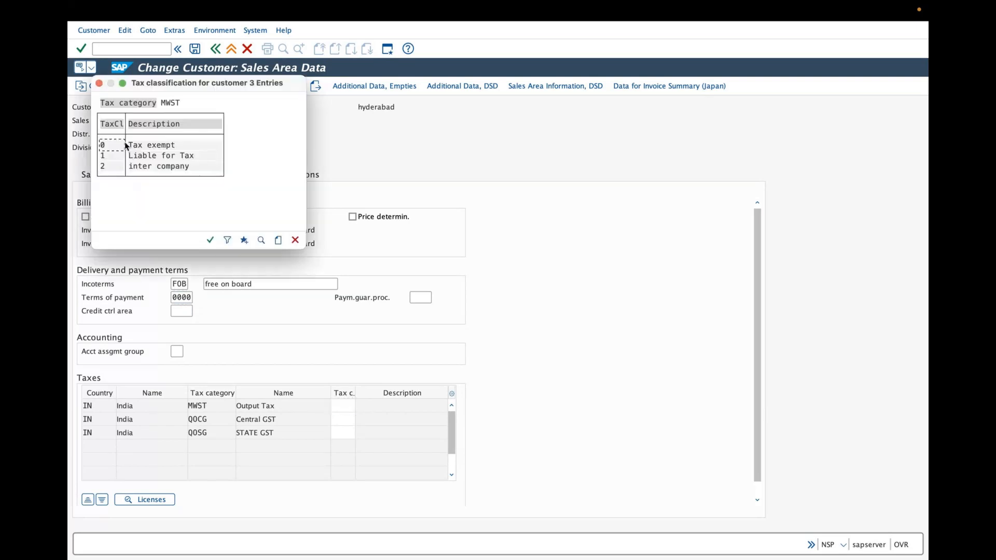
pyautogui.click(127, 146)
pyautogui.click(210, 240)
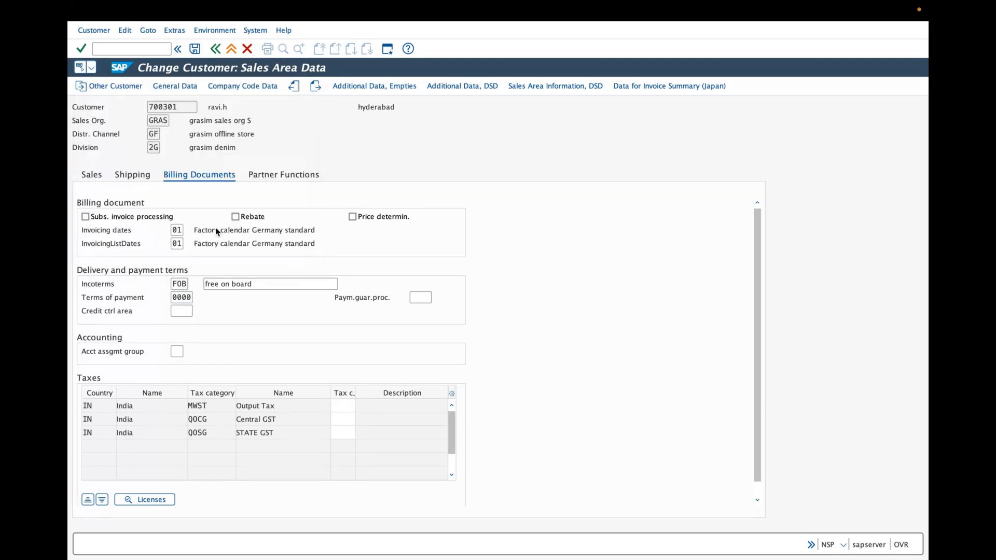
pyautogui.click(340, 418)
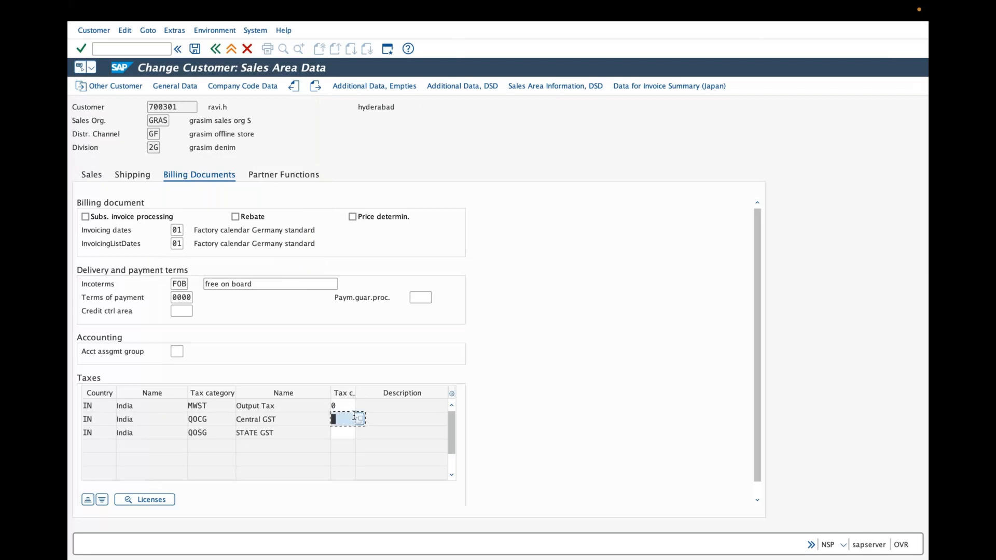
pyautogui.click(358, 418)
pyautogui.doubleClick(167, 169)
pyautogui.click(360, 433)
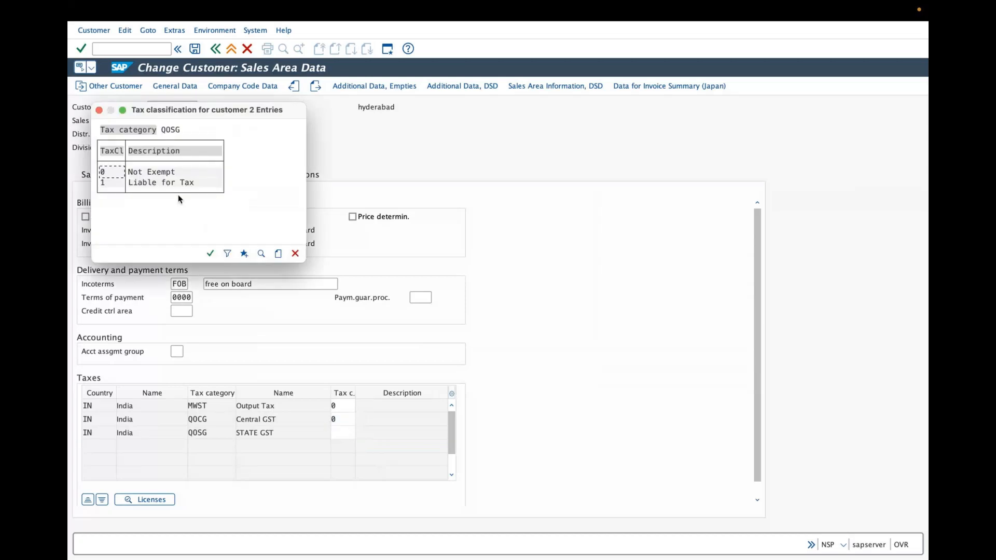
pyautogui.doubleClick(165, 176)
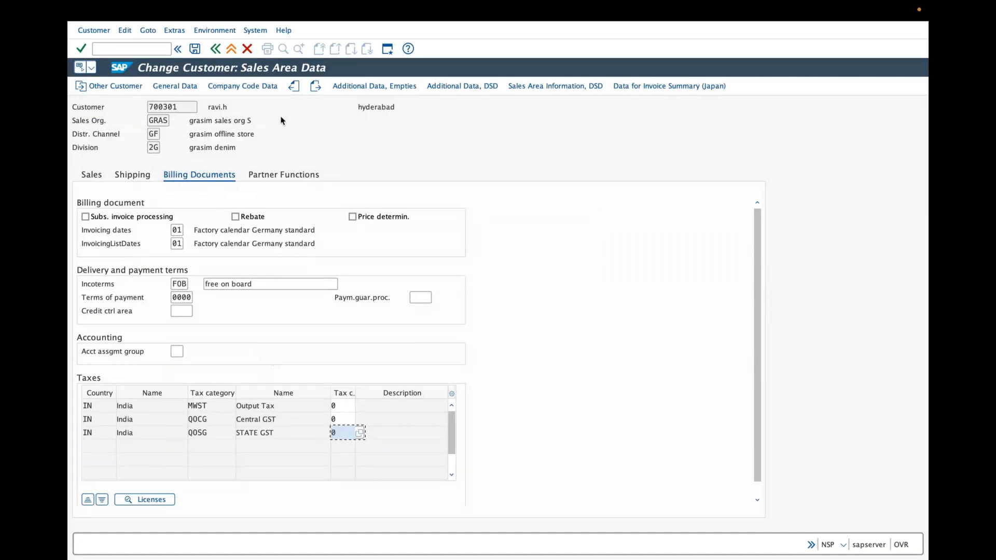
# Step: Check the customer's partner functions, save the customer changes and return to the SAP Easy Access screen
pyautogui.click(283, 176)
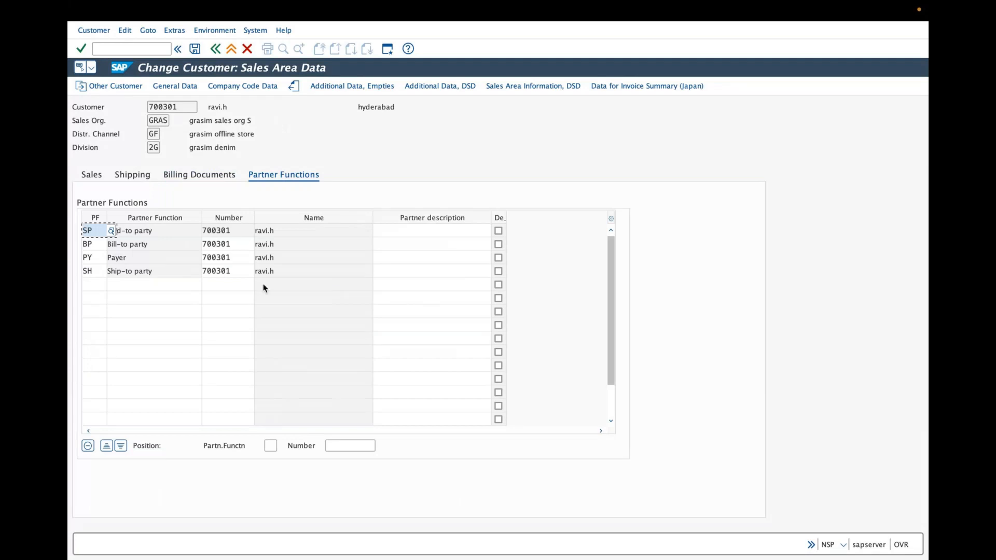
pyautogui.click(197, 51)
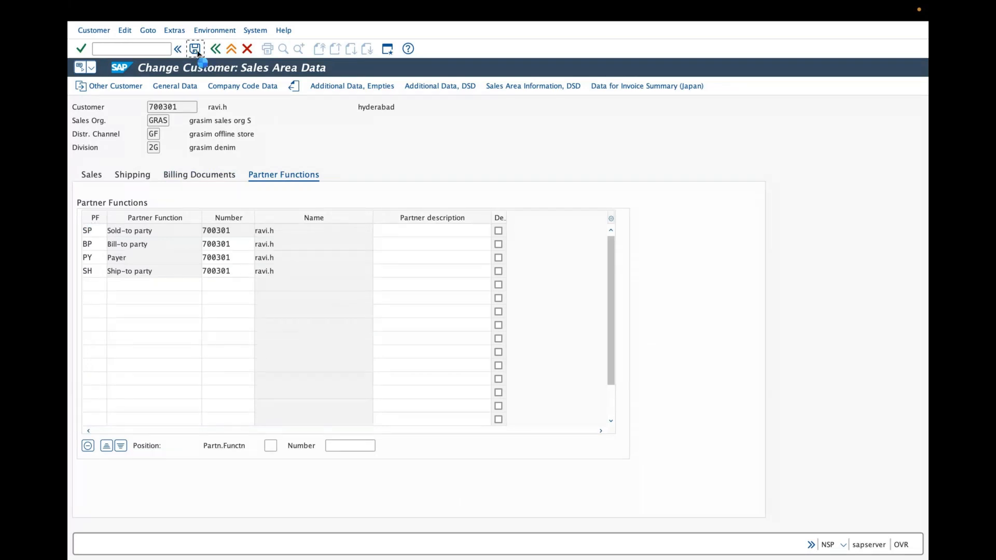
pyautogui.press('F3')
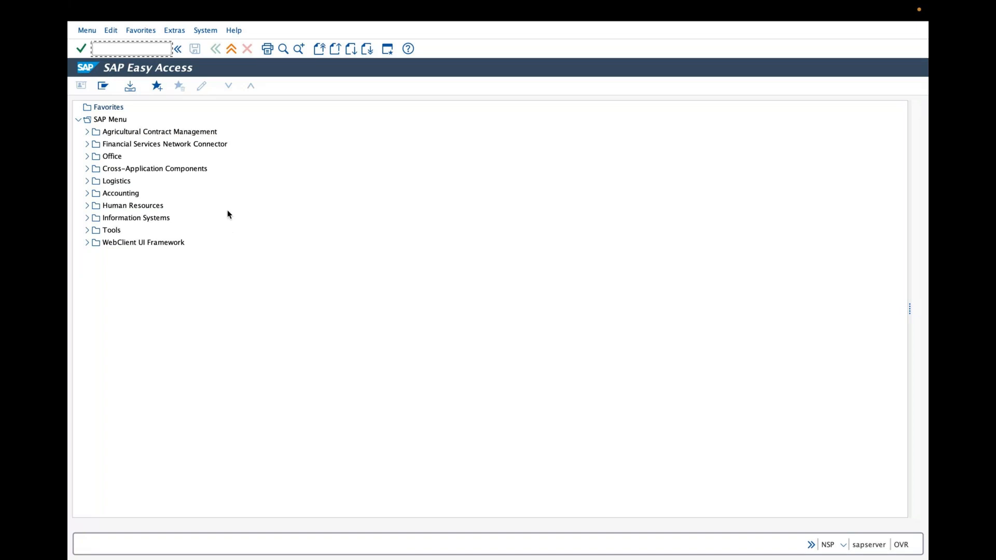
# Step: Start transaction XD01 to create a new customer
pyautogui.write('xd')
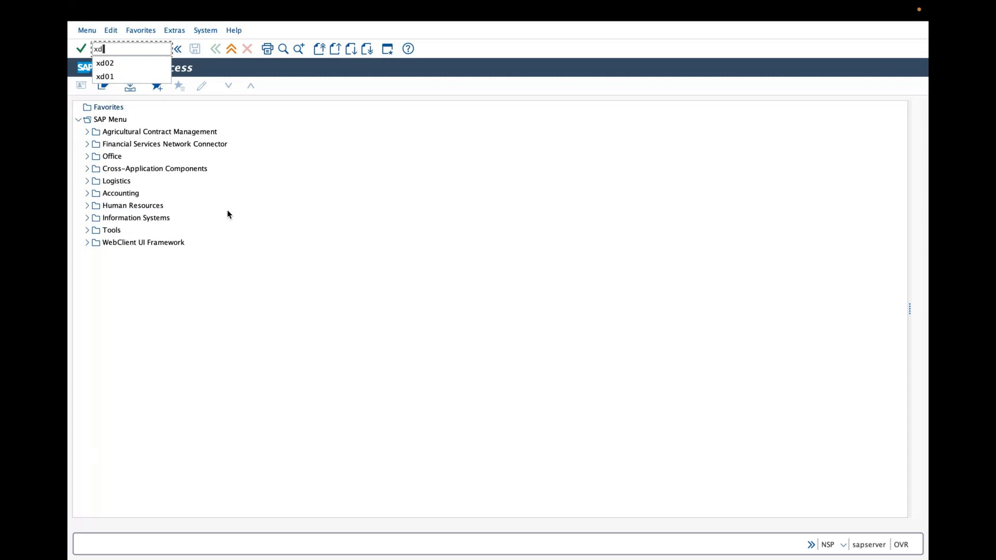
pyautogui.write('01')
pyautogui.press('Return')
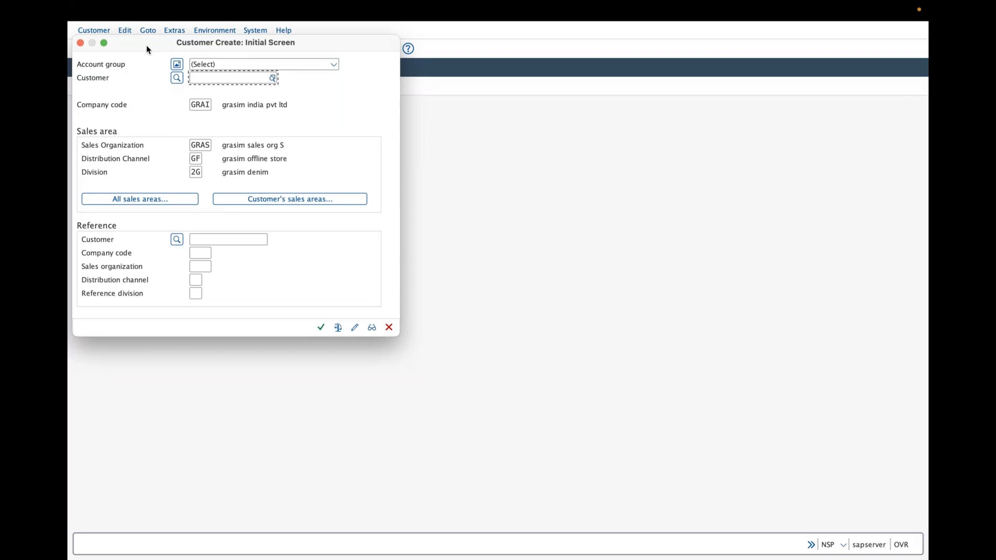
# Step: Set the account group for the new customer to GRASIM Ship TO PARTY
pyautogui.click(408, 143)
pyautogui.press('g')
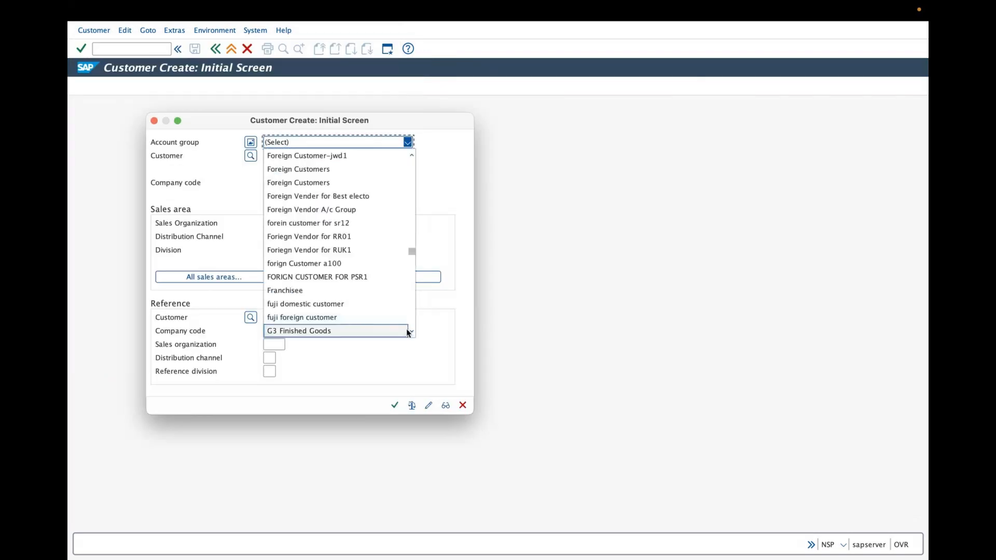
pyautogui.scroll(-4, 410, 332)
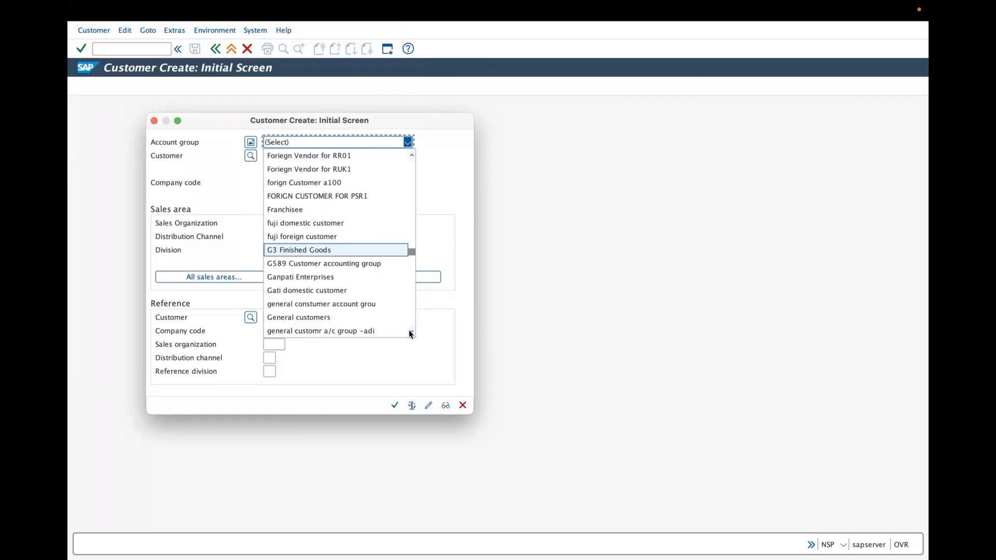
pyautogui.scroll(-3, 411, 332)
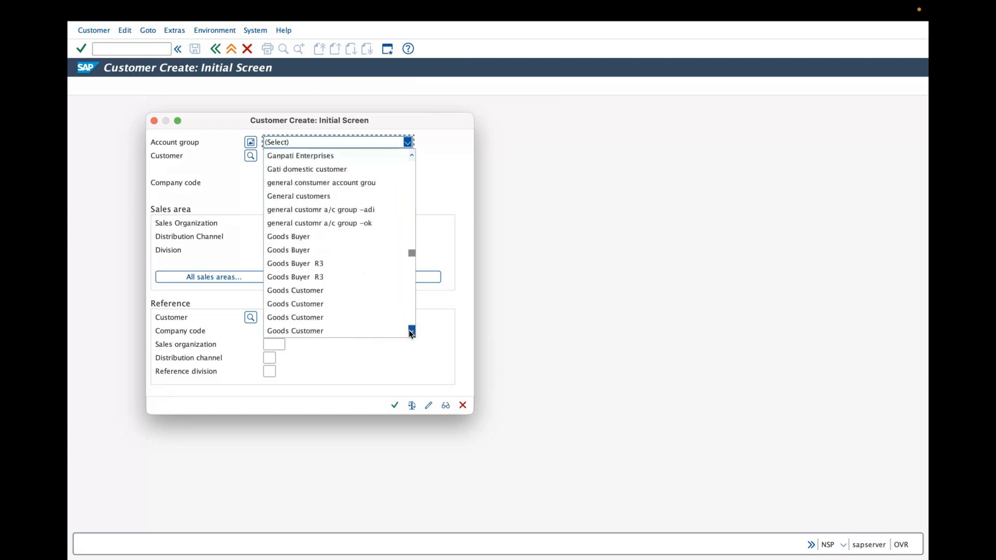
pyautogui.scroll(-4, 410, 332)
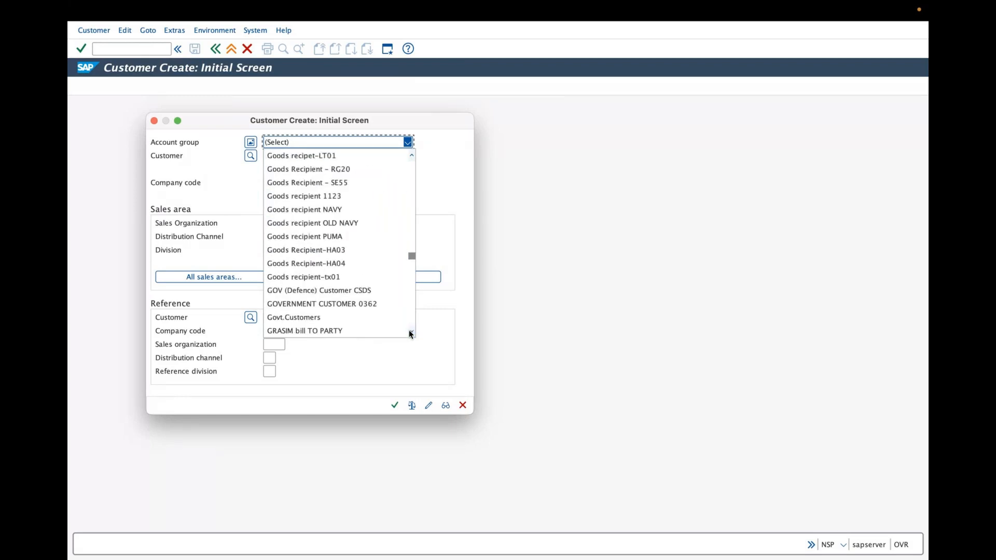
pyautogui.click(410, 333)
pyautogui.click(411, 332)
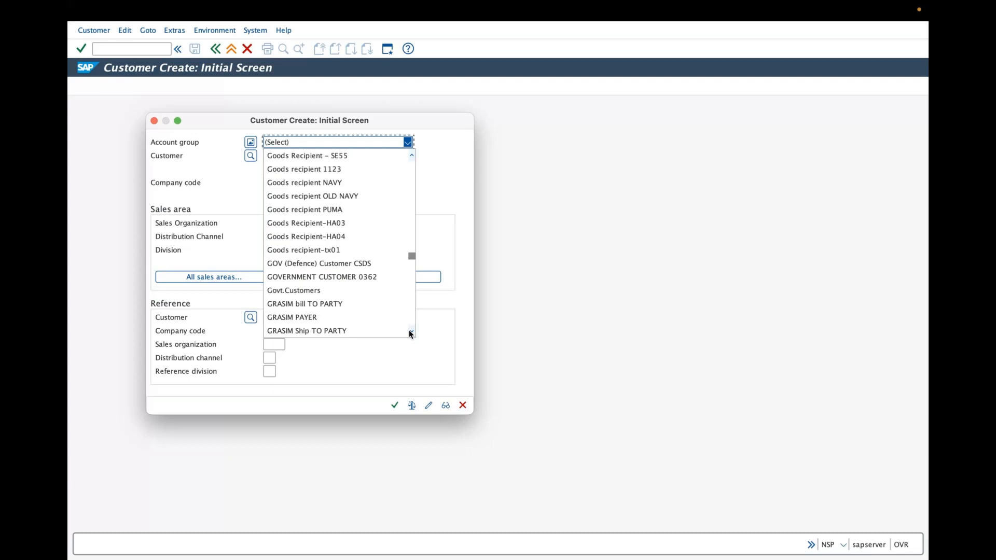
pyautogui.click(409, 332)
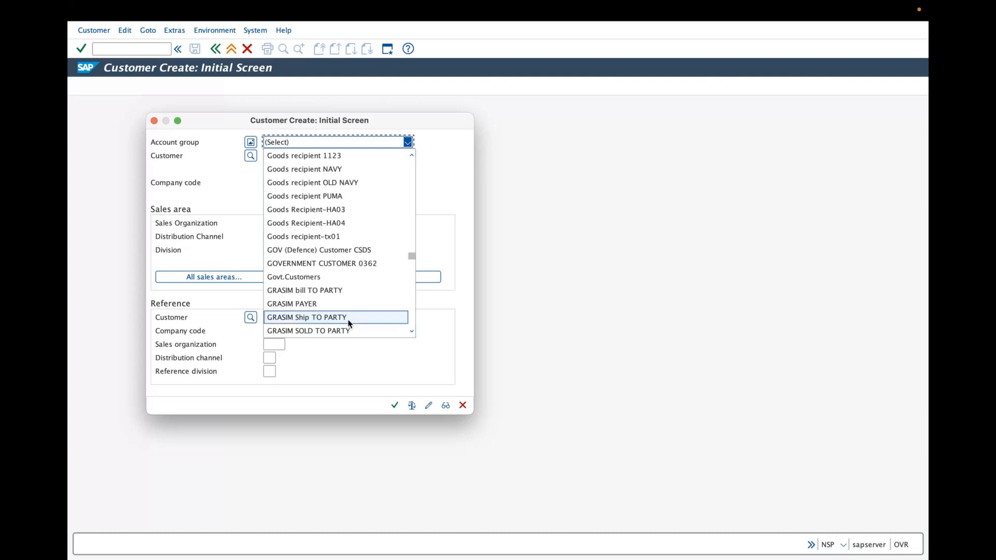
pyautogui.click(320, 318)
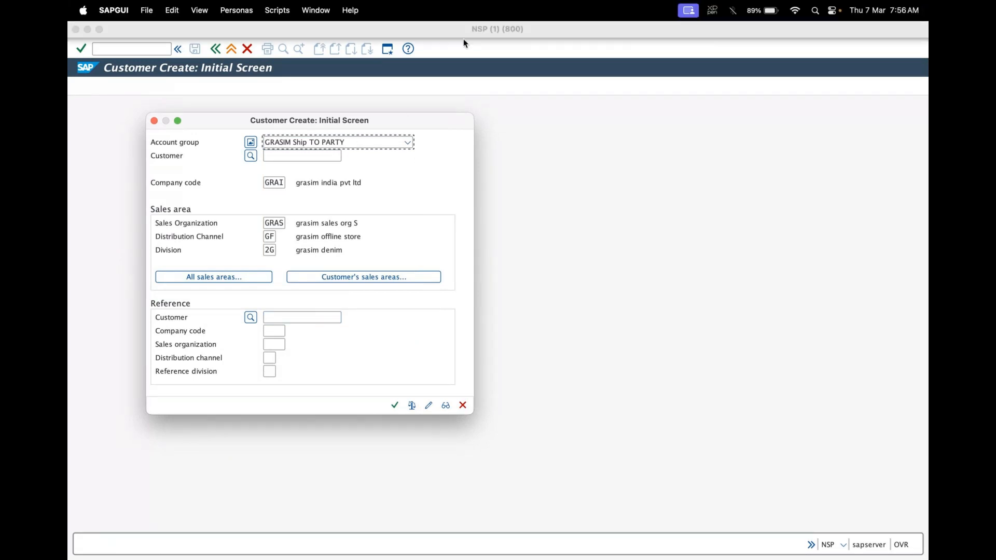
# Step: Circle the company code and sales area values and handwrite "all should be same what u used for sold to party" beside them
pyautogui.click(463, 39)
pyautogui.moveTo(246, 182)
pyautogui.mouseDown()
pyautogui.moveTo(318, 174)
pyautogui.moveTo(343, 251)
pyautogui.moveTo(231, 210)
pyautogui.moveTo(238, 201)
pyautogui.mouseUp()
pyautogui.moveTo(341, 223)
pyautogui.mouseDown()
pyautogui.moveTo(385, 202)
pyautogui.moveTo(384, 232)
pyautogui.mouseUp()
pyautogui.moveTo(429, 205)
pyautogui.mouseDown()
pyautogui.moveTo(448, 177)
pyautogui.moveTo(470, 206)
pyautogui.mouseUp()
pyautogui.moveTo(512, 174)
pyautogui.mouseDown()
pyautogui.moveTo(527, 161)
pyautogui.moveTo(599, 177)
pyautogui.mouseUp()
pyautogui.moveTo(614, 140); pyautogui.dragTo(620, 175)
pyautogui.moveTo(637, 125)
pyautogui.mouseDown()
pyautogui.moveTo(642, 169)
pyautogui.moveTo(680, 167)
pyautogui.mouseUp()
pyautogui.moveTo(558, 224); pyautogui.dragTo(523, 261)
pyautogui.moveTo(577, 231)
pyautogui.mouseDown()
pyautogui.moveTo(568, 244)
pyautogui.moveTo(597, 222)
pyautogui.moveTo(623, 225)
pyautogui.mouseUp()
pyautogui.moveTo(463, 317)
pyautogui.mouseDown()
pyautogui.moveTo(549, 302)
pyautogui.moveTo(681, 239)
pyautogui.mouseUp()
pyautogui.moveTo(707, 226)
pyautogui.mouseDown()
pyautogui.moveTo(685, 254)
pyautogui.moveTo(727, 231)
pyautogui.mouseUp()
pyautogui.moveTo(737, 191)
pyautogui.mouseDown()
pyautogui.moveTo(753, 212)
pyautogui.moveTo(731, 228)
pyautogui.mouseUp()
pyautogui.moveTo(516, 379)
pyautogui.mouseDown()
pyautogui.moveTo(523, 409)
pyautogui.moveTo(527, 351)
pyautogui.mouseUp()
pyautogui.moveTo(518, 390); pyautogui.dragTo(554, 365)
pyautogui.moveTo(563, 363); pyautogui.dragTo(570, 349)
pyautogui.moveTo(643, 308); pyautogui.dragTo(615, 347)
pyautogui.moveTo(635, 327); pyautogui.dragTo(651, 335)
pyautogui.moveTo(647, 294); pyautogui.dragTo(650, 335)
pyautogui.moveTo(672, 314); pyautogui.dragTo(668, 326)
pyautogui.moveTo(674, 298); pyautogui.dragTo(679, 327)
pyautogui.click(706, 307)
pyautogui.moveTo(693, 281)
pyautogui.mouseDown()
pyautogui.moveTo(699, 303)
pyautogui.moveTo(707, 294)
pyautogui.mouseUp()
pyautogui.moveTo(722, 289); pyautogui.dragTo(716, 287)
pyautogui.moveTo(740, 270); pyautogui.dragTo(750, 304)
pyautogui.moveTo(723, 269); pyautogui.dragTo(787, 265)
pyautogui.moveTo(790, 259); pyautogui.dragTo(799, 244)
pyautogui.moveTo(794, 210); pyautogui.dragTo(796, 262)
pyautogui.moveTo(803, 228); pyautogui.dragTo(822, 264)
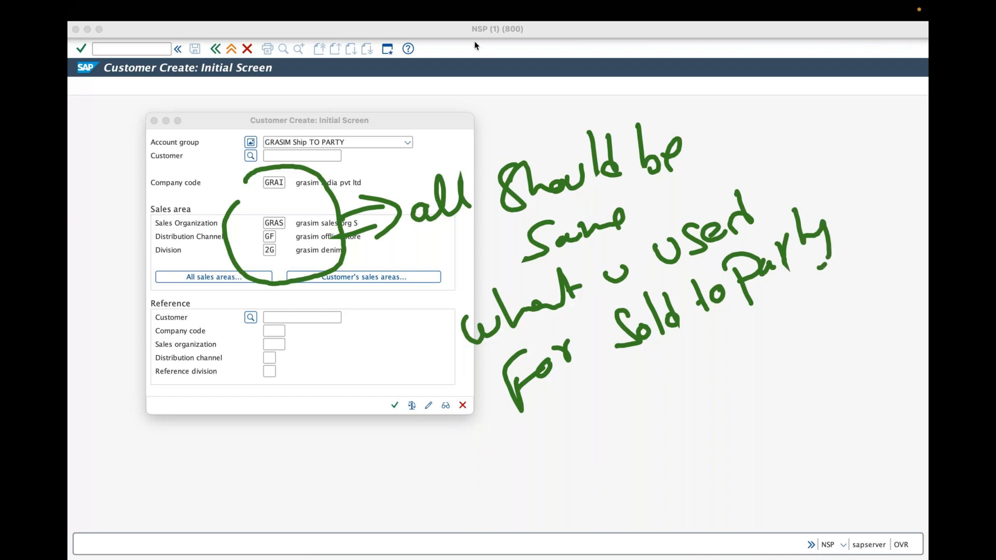
# Step: Draw blue stars and underline the company code, sales organization, distribution channel and division values, and clear all the annotations
pyautogui.moveTo(290, 372); pyautogui.dragTo(291, 332)
pyautogui.moveTo(270, 373); pyautogui.dragTo(313, 342)
pyautogui.moveTo(328, 318)
pyautogui.mouseDown()
pyautogui.moveTo(343, 332)
pyautogui.moveTo(353, 312)
pyautogui.moveTo(365, 329)
pyautogui.moveTo(345, 308)
pyautogui.mouseUp()
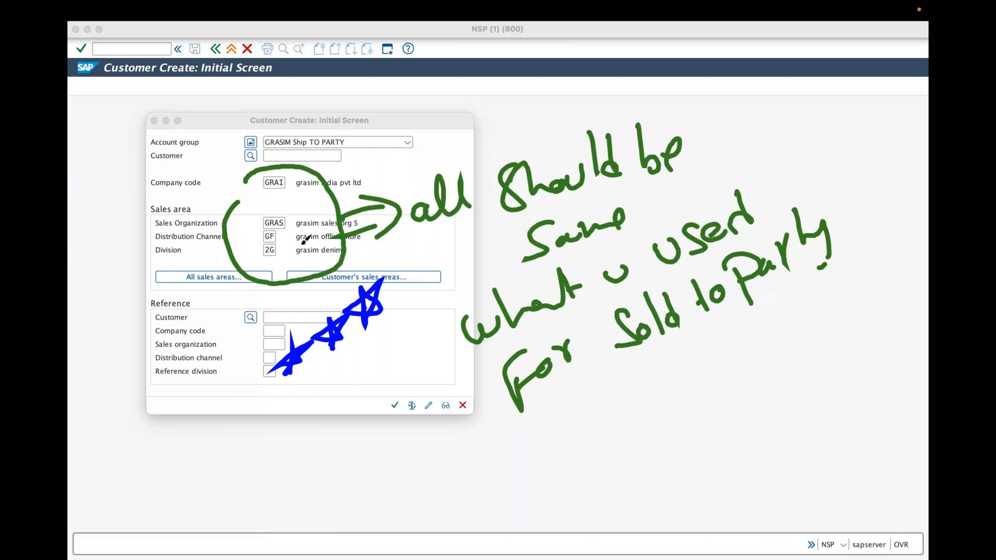
pyautogui.moveTo(245, 219)
pyautogui.mouseDown()
pyautogui.moveTo(257, 220)
pyautogui.moveTo(256, 233)
pyautogui.mouseUp()
pyautogui.moveTo(250, 252); pyautogui.dragTo(262, 251)
pyautogui.moveTo(247, 186); pyautogui.dragTo(296, 185)
pyautogui.moveTo(280, 223)
pyautogui.mouseDown()
pyautogui.moveTo(294, 221)
pyautogui.moveTo(289, 256)
pyautogui.mouseUp()
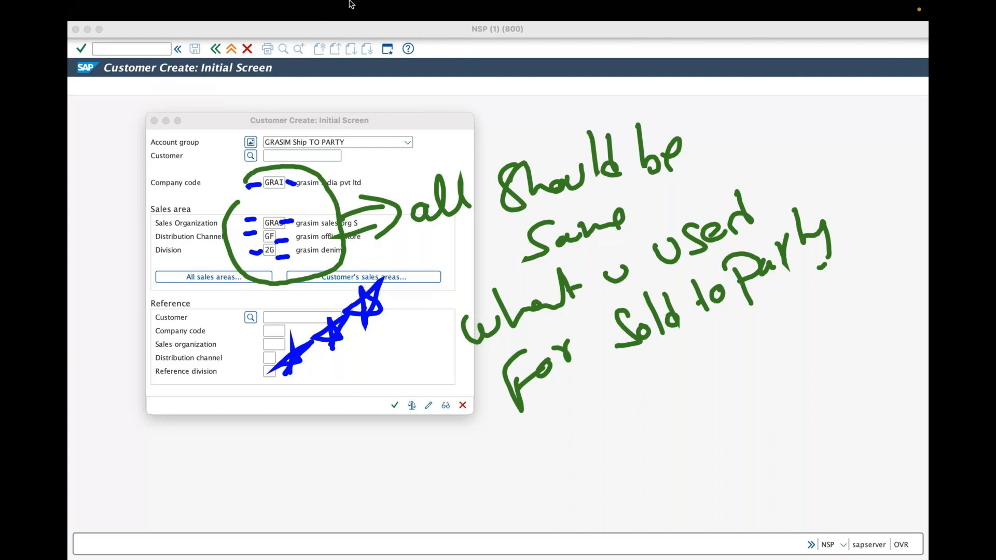
pyautogui.click(460, 41)
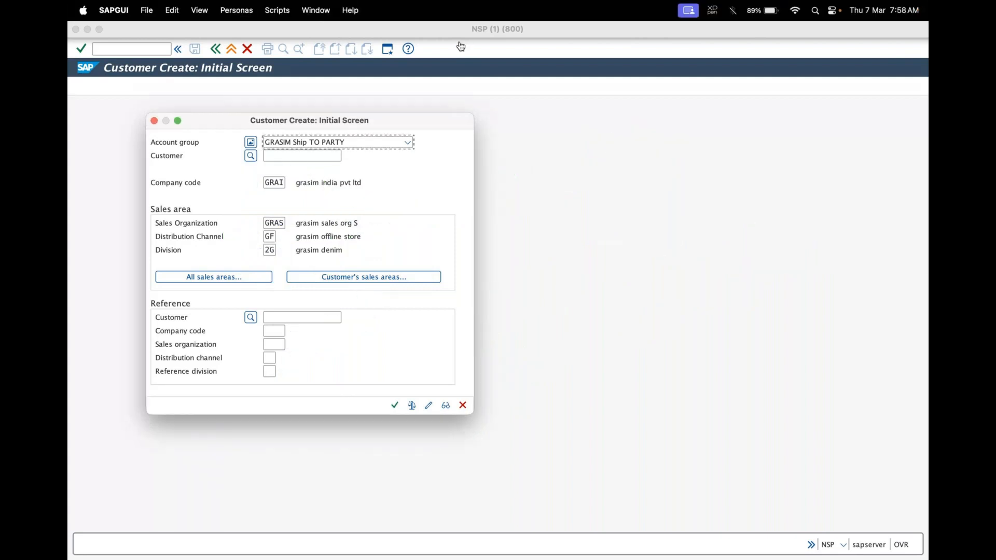
# Step: Try to continue without a customer number and move the error dialog beside the customer creation form
pyautogui.click(396, 406)
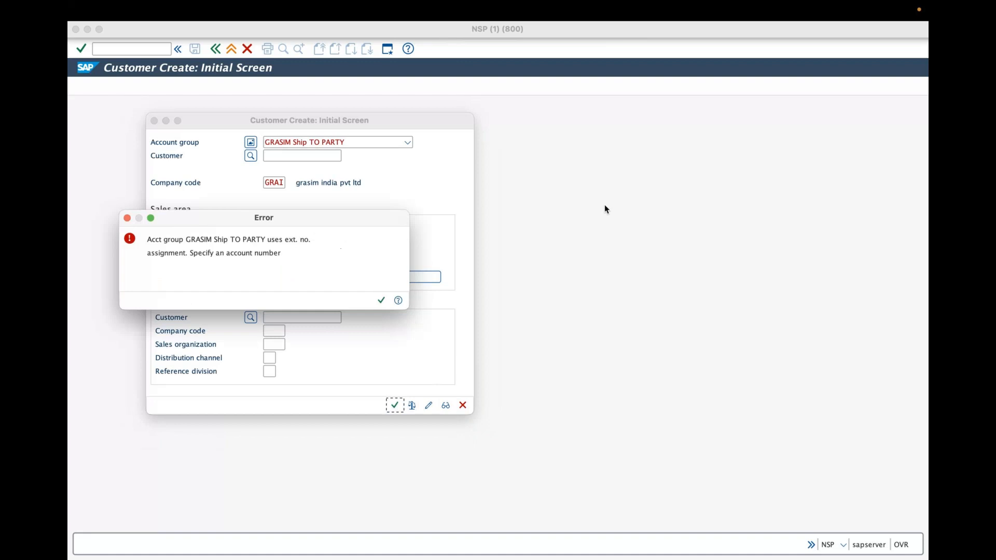
pyautogui.moveTo(304, 222); pyautogui.dragTo(693, 194)
# Step: Circle the error message, mark the Account group and Customer fields with arrows, clear the marks and close the error
pyautogui.click(619, 72)
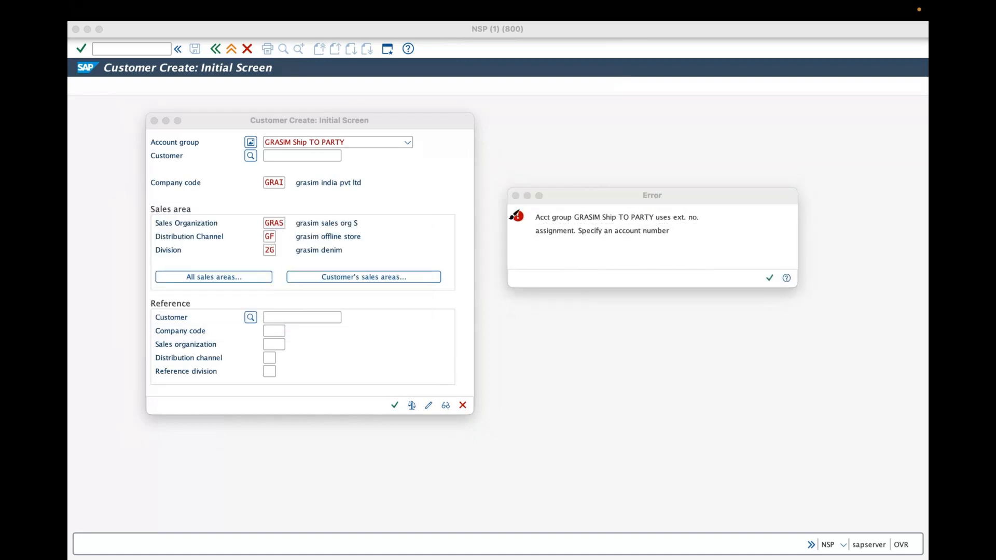
pyautogui.moveTo(539, 187)
pyautogui.mouseDown()
pyautogui.moveTo(540, 202)
pyautogui.moveTo(544, 191)
pyautogui.mouseUp()
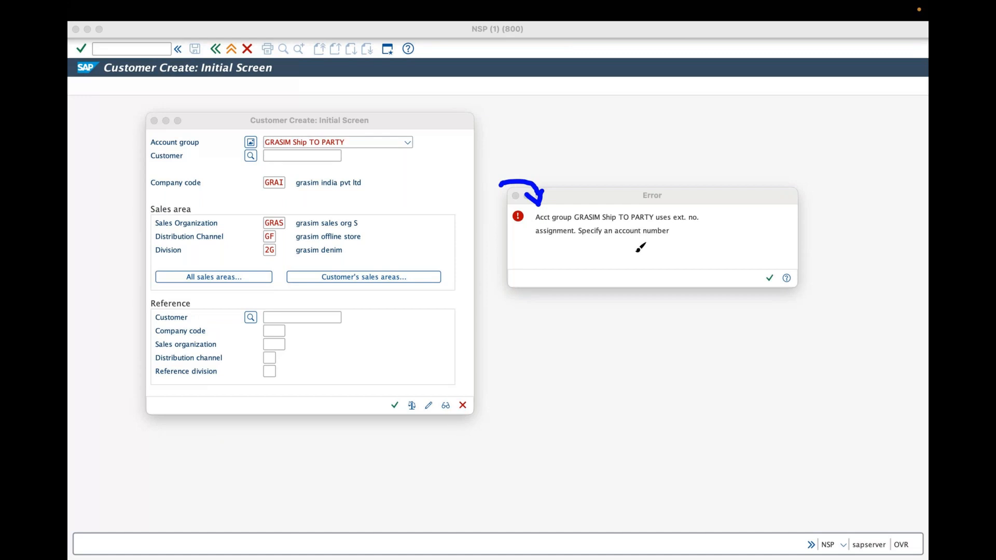
pyautogui.moveTo(491, 174)
pyautogui.mouseDown()
pyautogui.moveTo(524, 158)
pyautogui.moveTo(669, 158)
pyautogui.moveTo(625, 283)
pyautogui.moveTo(499, 236)
pyautogui.mouseUp()
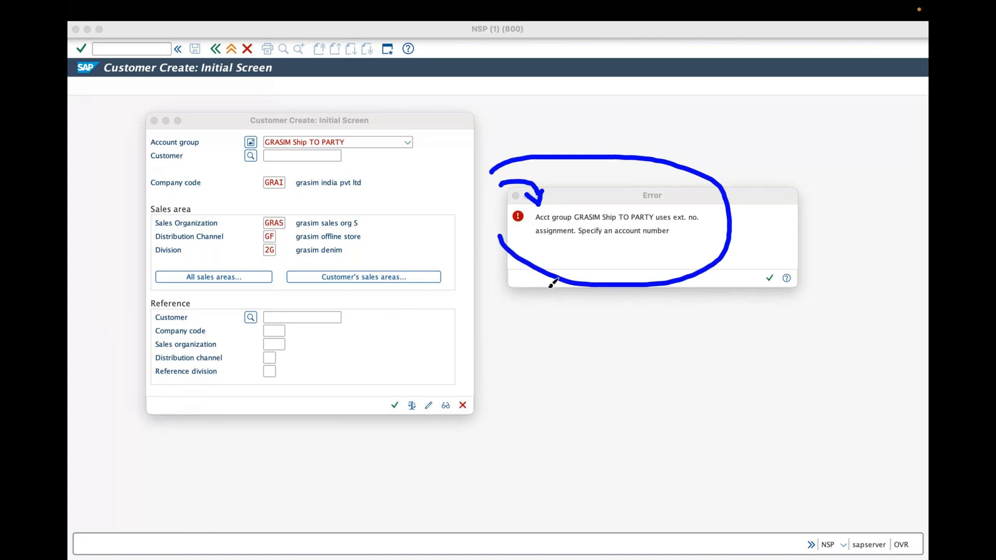
pyautogui.moveTo(246, 171)
pyautogui.mouseDown()
pyautogui.moveTo(272, 158)
pyautogui.moveTo(265, 169)
pyautogui.mouseUp()
pyautogui.moveTo(351, 115)
pyautogui.mouseDown()
pyautogui.moveTo(334, 138)
pyautogui.moveTo(347, 136)
pyautogui.mouseUp()
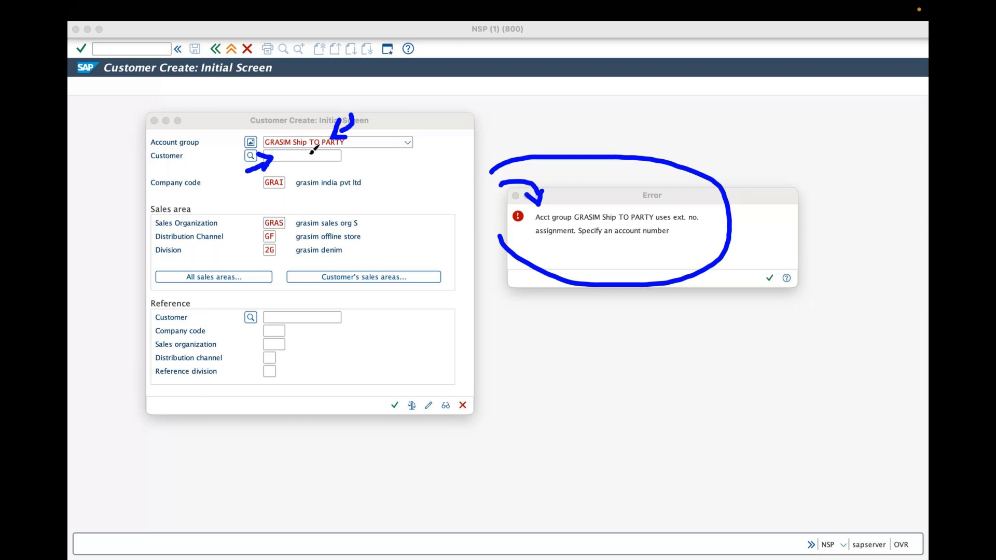
pyautogui.press('Escape')
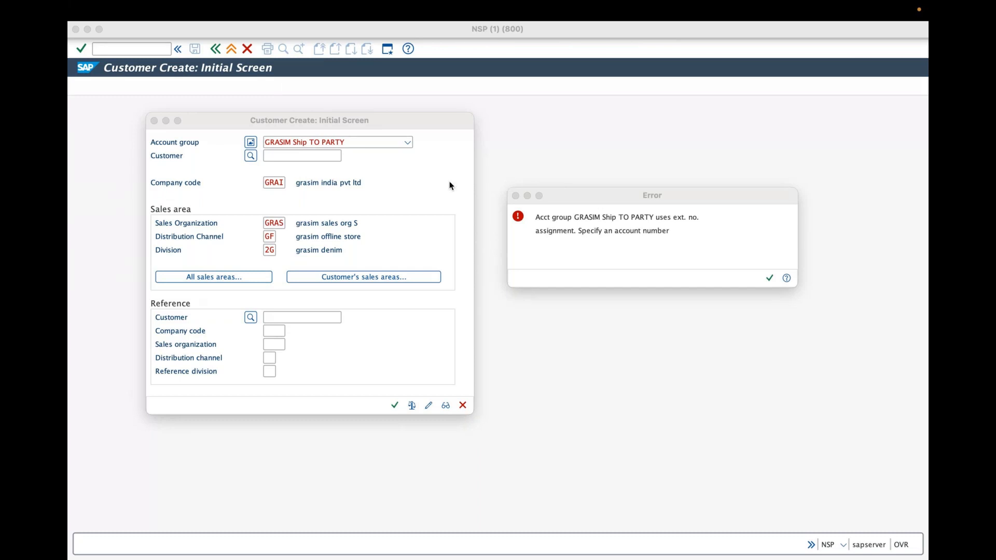
pyautogui.press('Return')
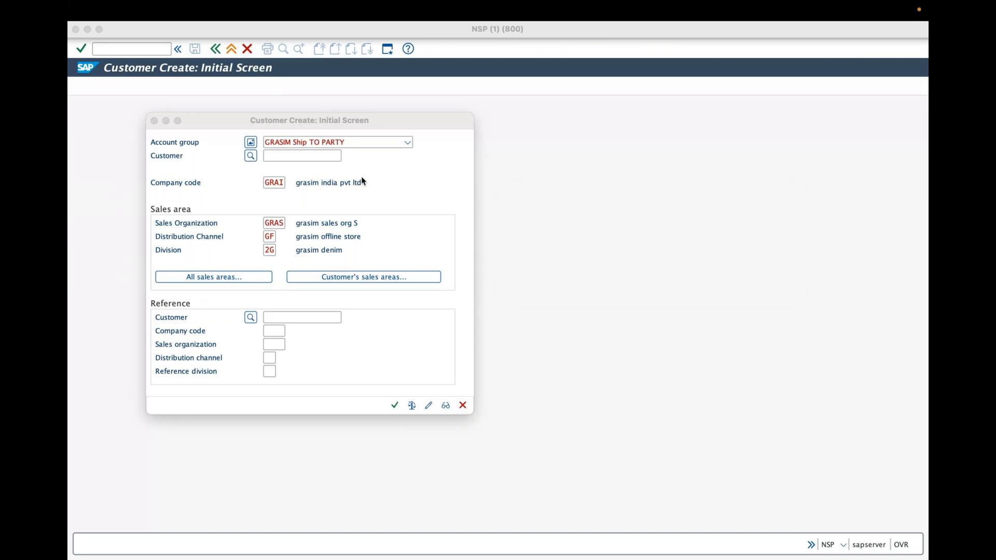
pyautogui.click(316, 159)
pyautogui.write('676')
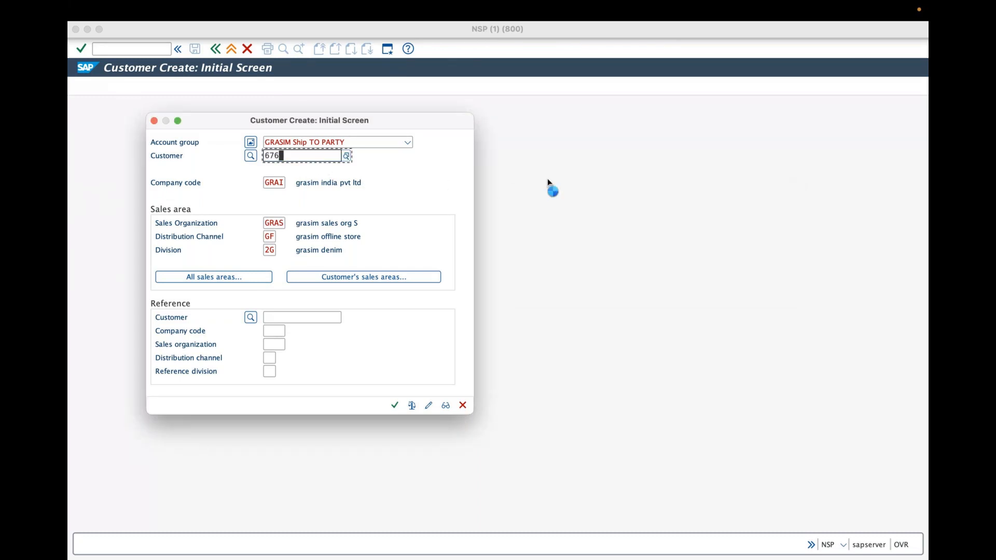
pyautogui.press('Home')
pyautogui.moveTo(747, 559)
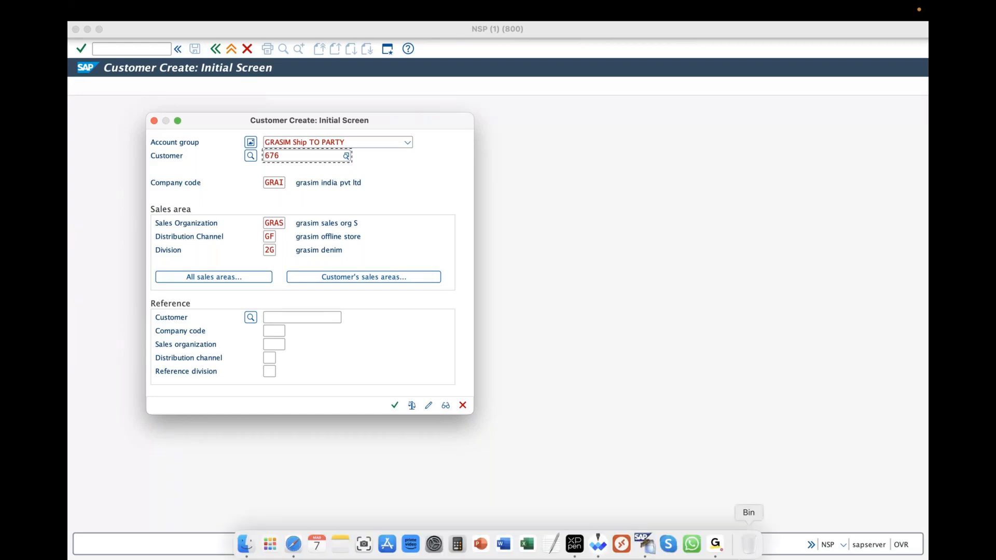
pyautogui.click(647, 546)
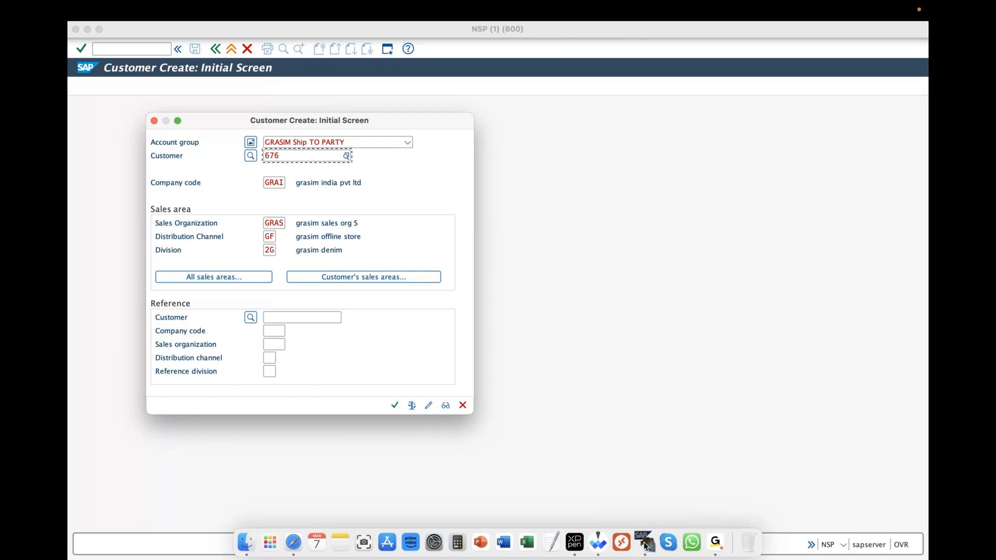
pyautogui.rightClick(645, 546)
pyautogui.click(135, 95)
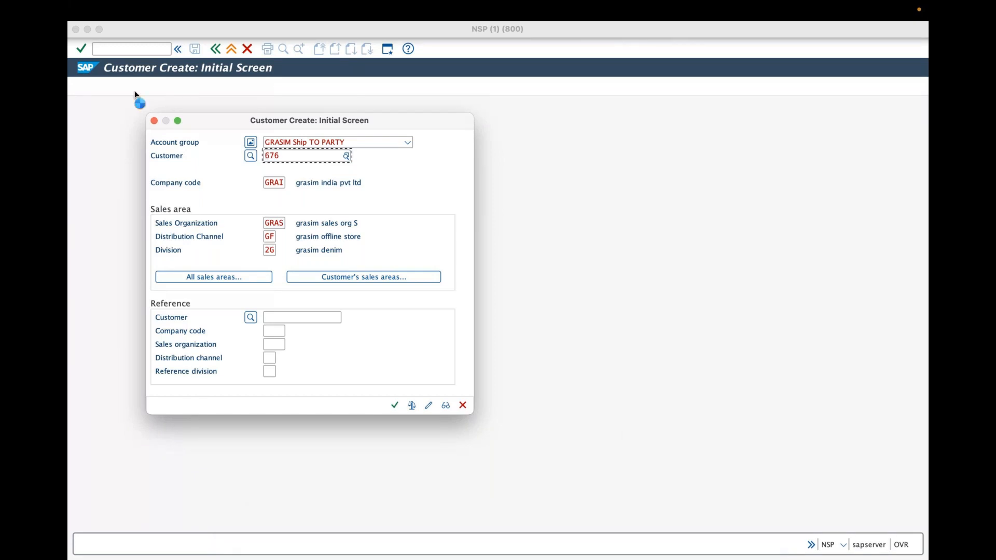
pyautogui.click(155, 122)
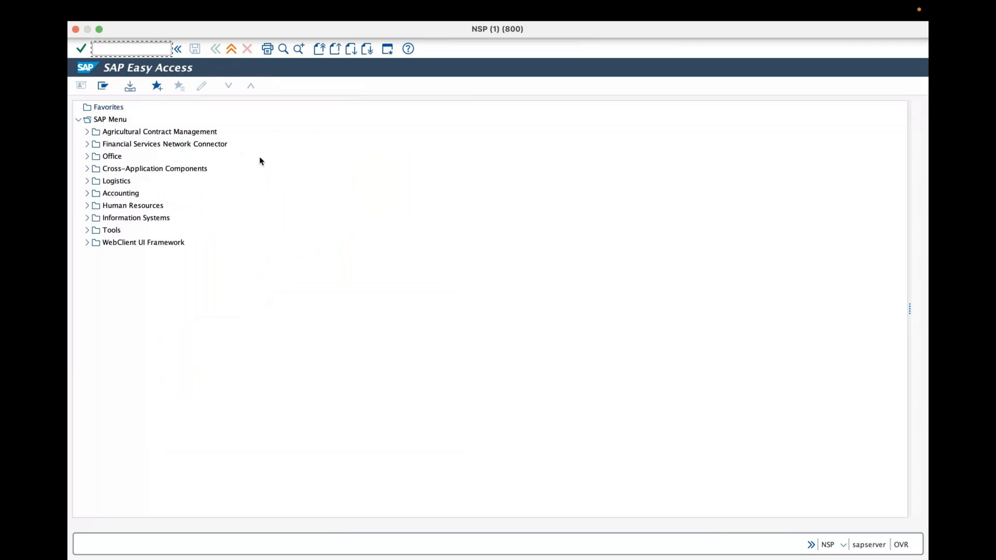
# Step: Start transaction XD01 again from the SAP Easy Access screen
pyautogui.write('xd0')
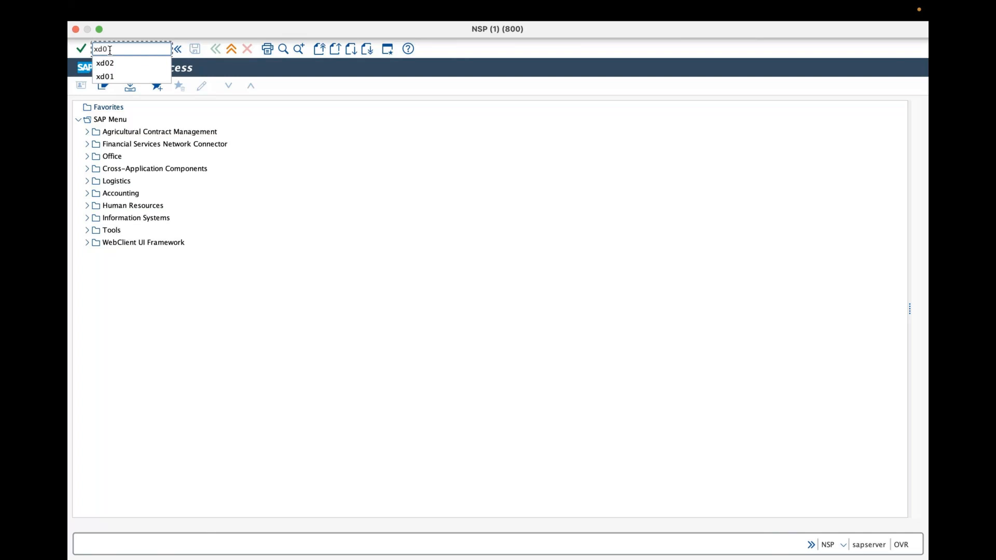
pyautogui.write('1')
pyautogui.press('Return')
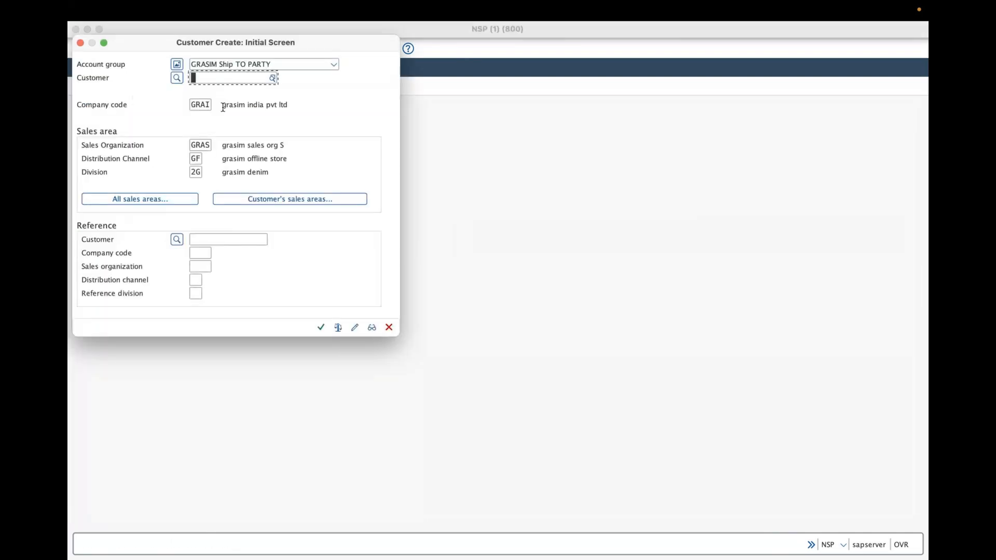
# Step: Try to create the ship-to party with an arbitrary customer number and separate the form and error dialogs to read the permitted range
pyautogui.write('57575')
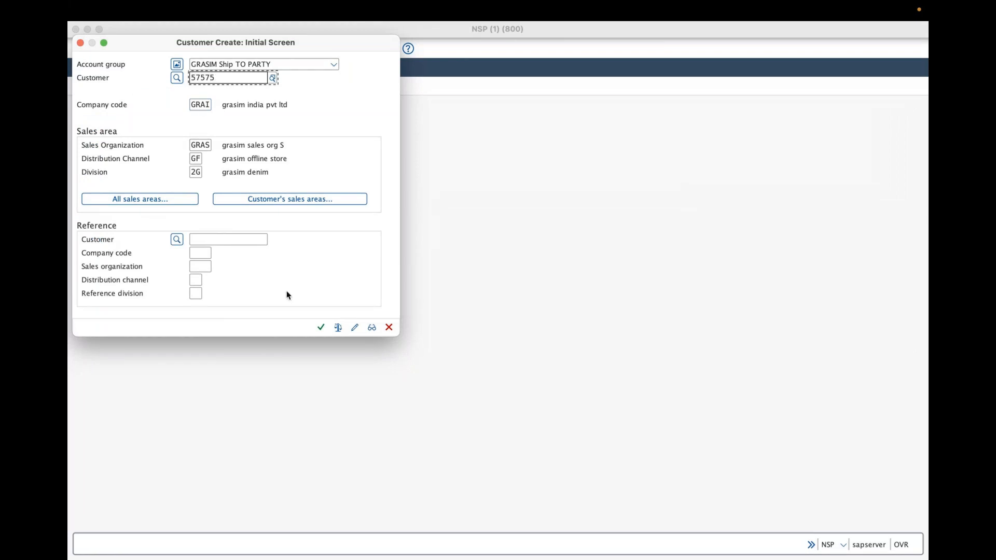
pyautogui.click(320, 327)
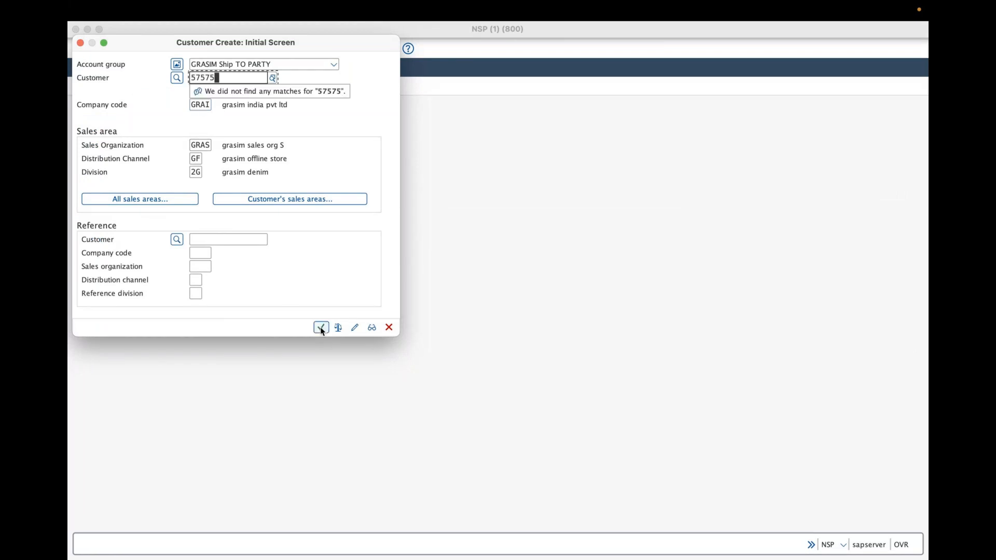
pyautogui.click(320, 327)
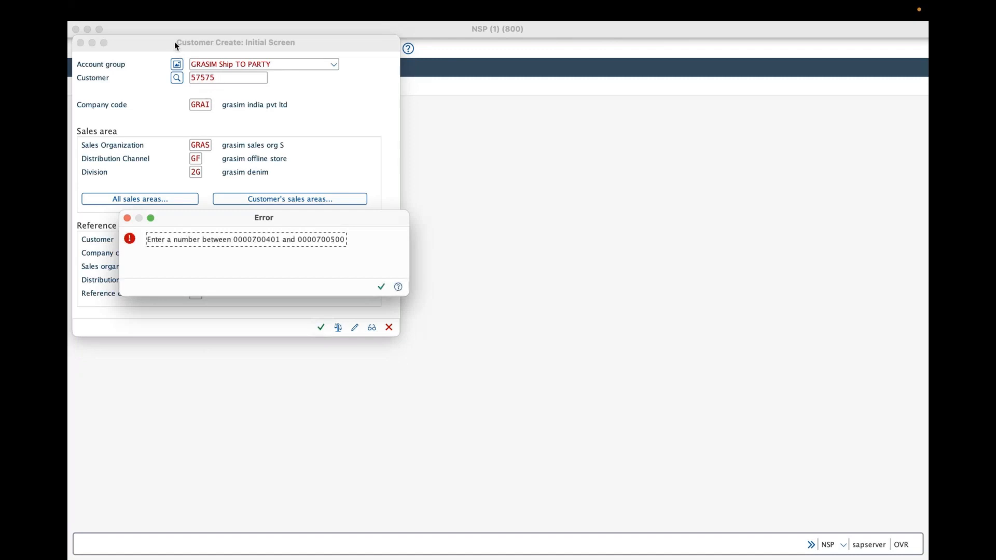
pyautogui.moveTo(175, 44); pyautogui.dragTo(226, 91)
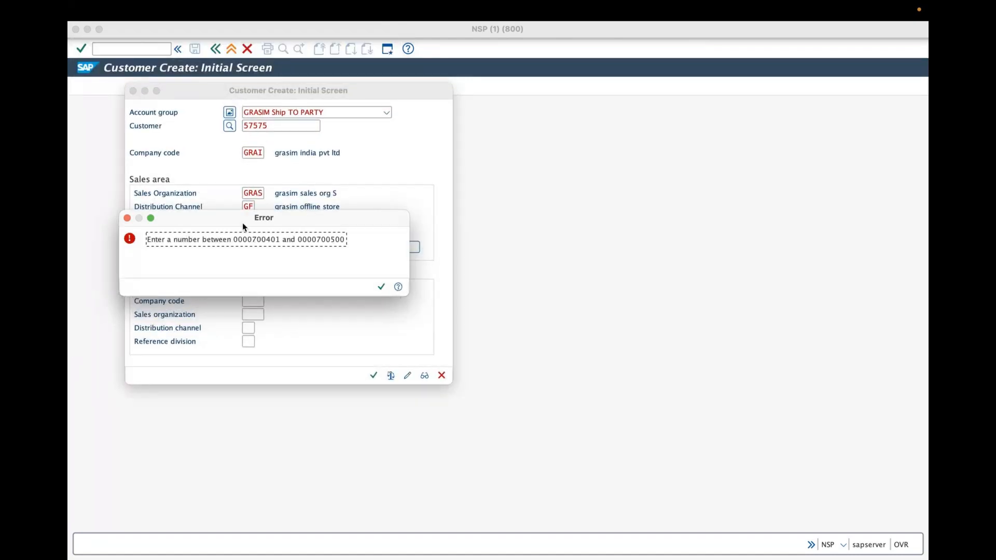
pyautogui.moveTo(243, 224); pyautogui.dragTo(592, 286)
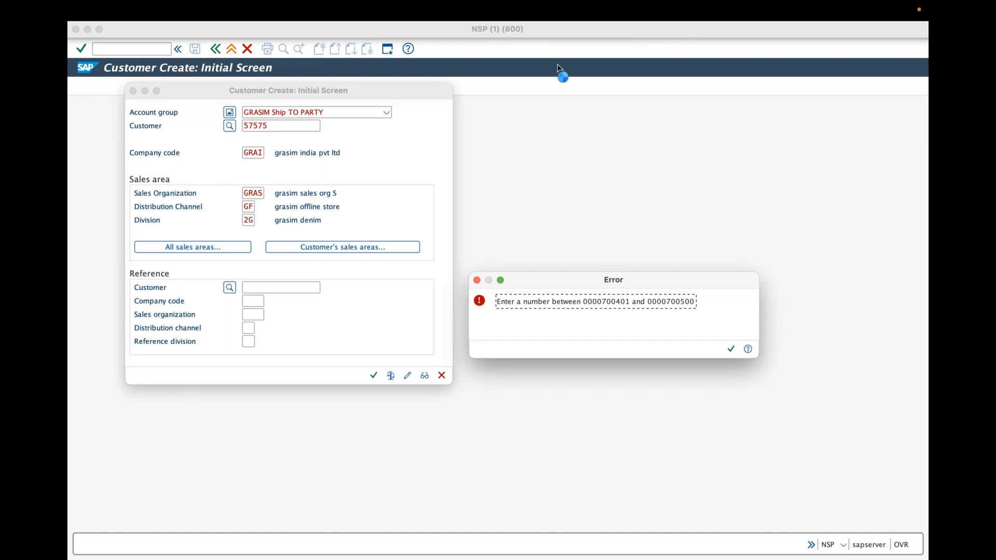
# Step: Switch to the GoTo whiteboard with the customer types and return to the SAP customer creation screen
pyautogui.click(758, 36)
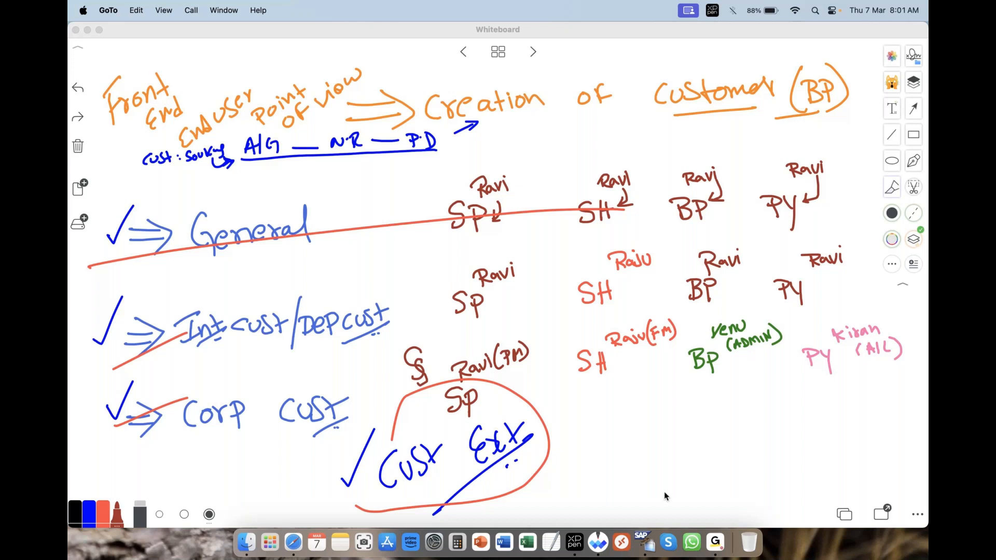
pyautogui.rightClick(645, 543)
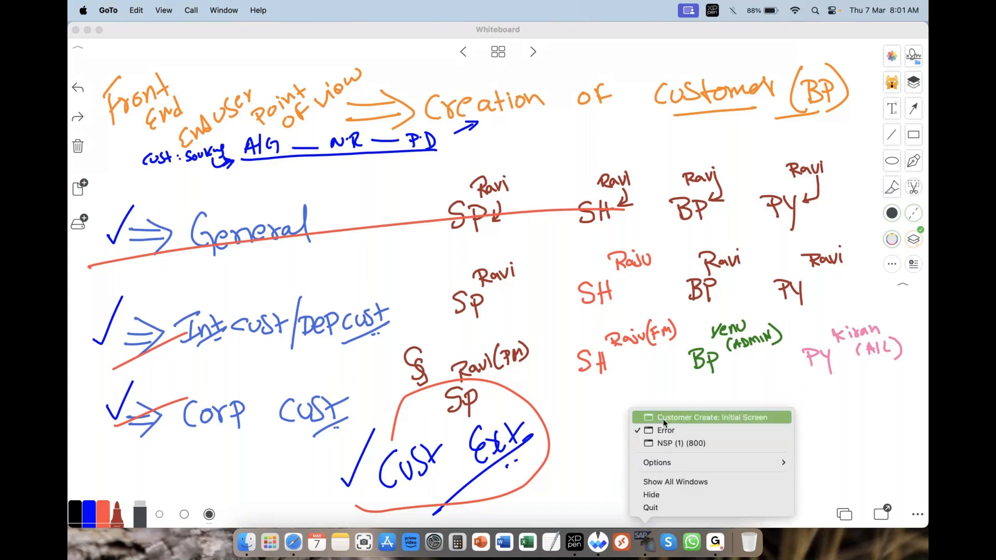
pyautogui.click(664, 418)
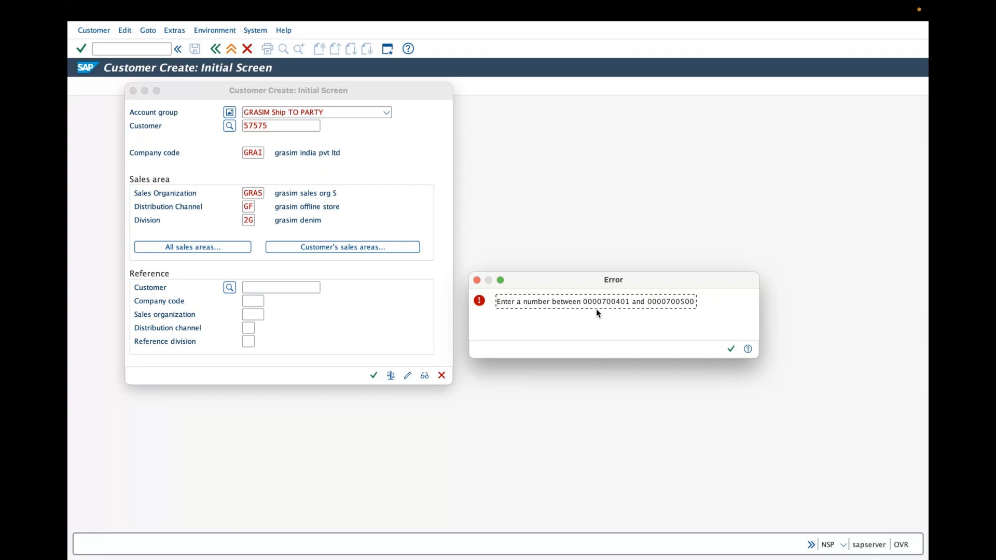
# Step: Copy the lowest permitted number from the error message, enter it as the customer number and continue to the customer data
pyautogui.moveTo(585, 303); pyautogui.dragTo(629, 303)
pyautogui.click(477, 280)
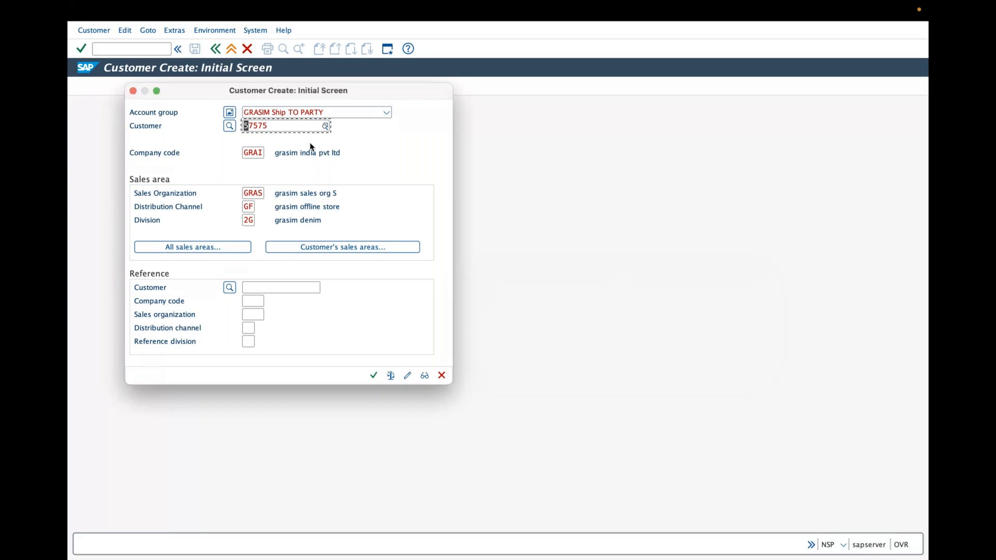
pyautogui.write('0000700401')
pyautogui.click(373, 375)
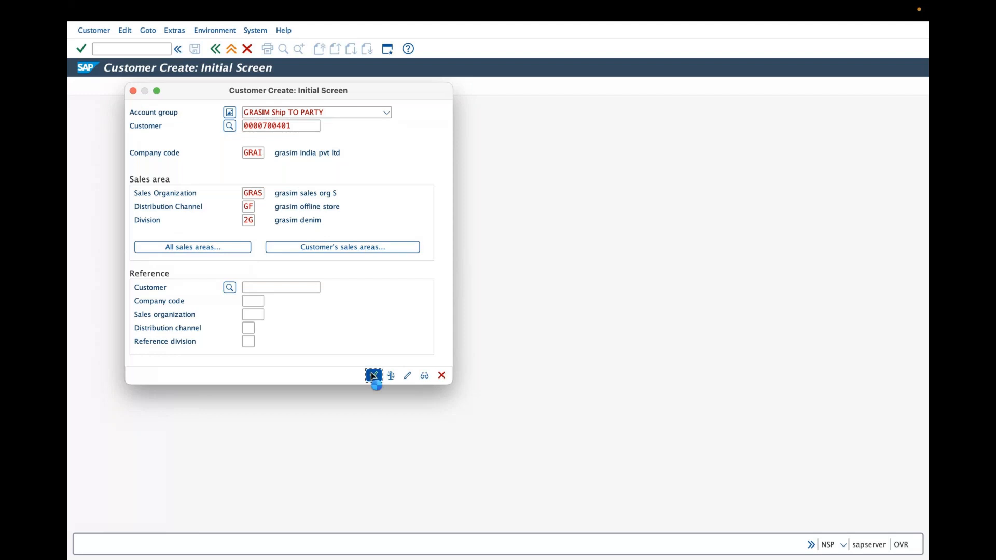
# Step: Set the title to Mr. and enter the customer's name in the ship-to party's general data
pyautogui.moveTo(180, 108); pyautogui.dragTo(136, 109)
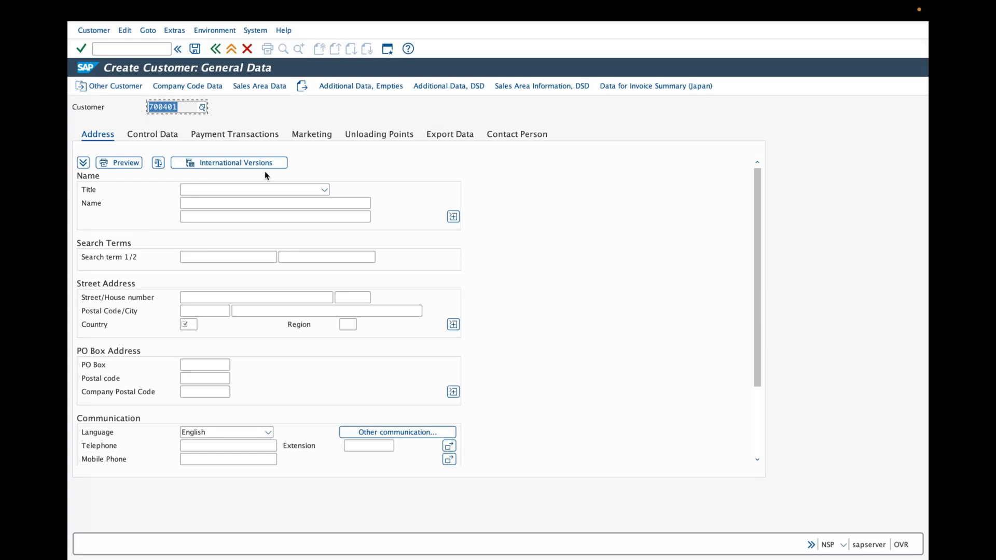
pyautogui.click(324, 190)
pyautogui.click(202, 280)
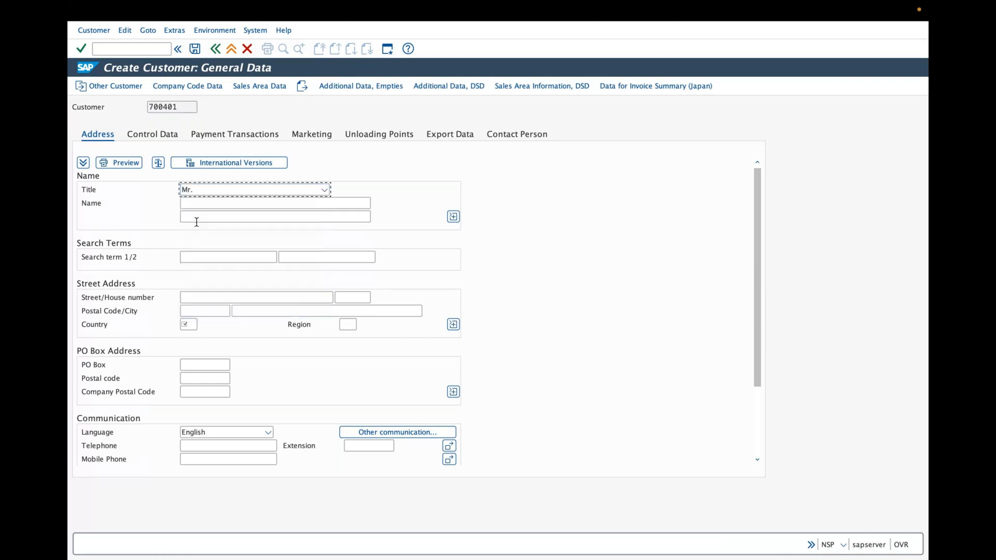
pyautogui.click(194, 204)
pyautogui.write('ra')
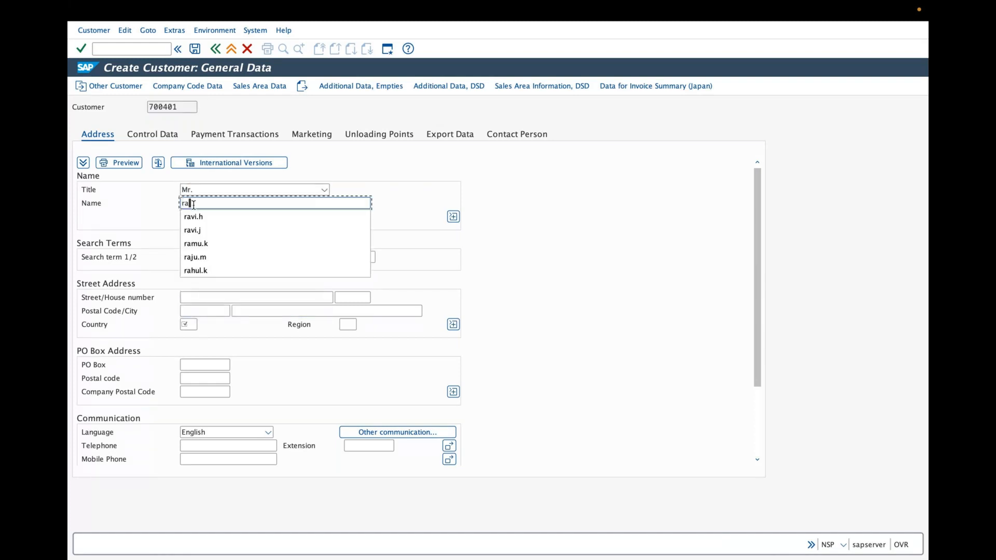
pyautogui.write('j')
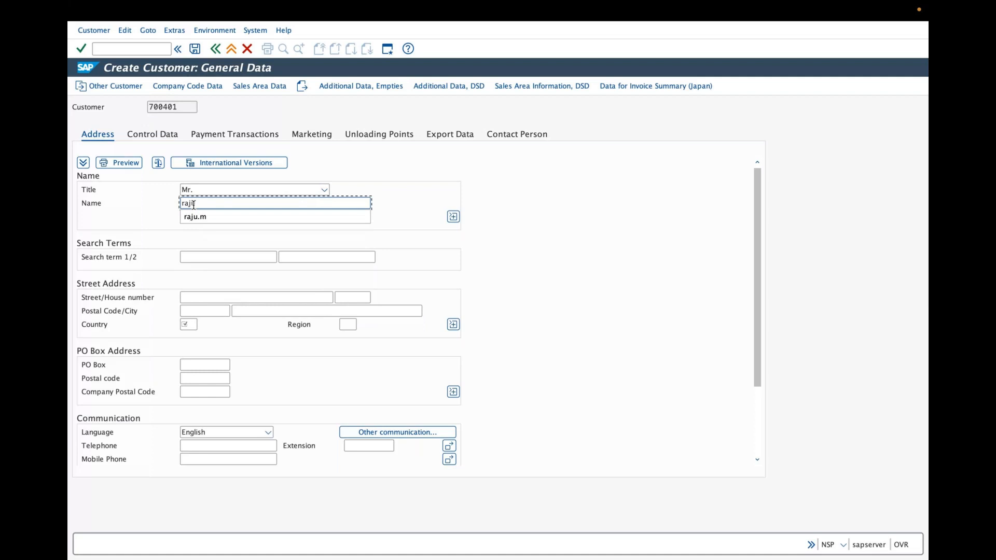
pyautogui.write('u.j')
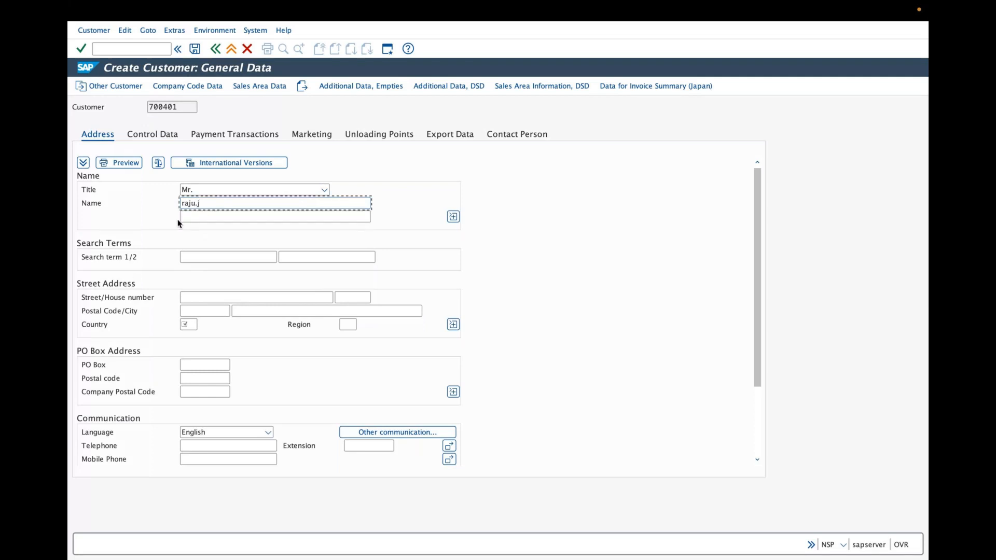
# Step: Enter grm and grasim as the ship-to party's two search terms
pyautogui.click(187, 256)
pyautogui.click(187, 256)
pyautogui.click(192, 272)
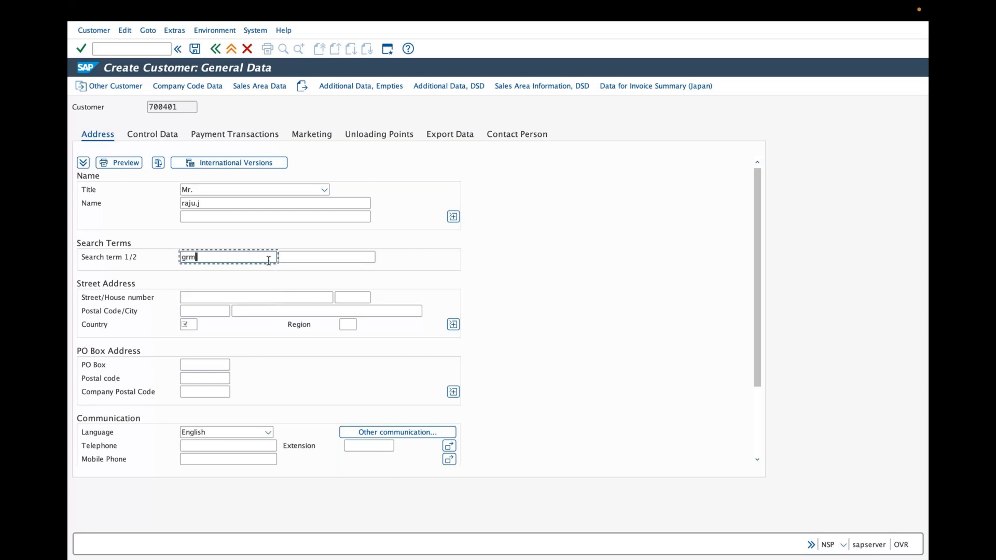
pyautogui.click(285, 258)
pyautogui.click(294, 272)
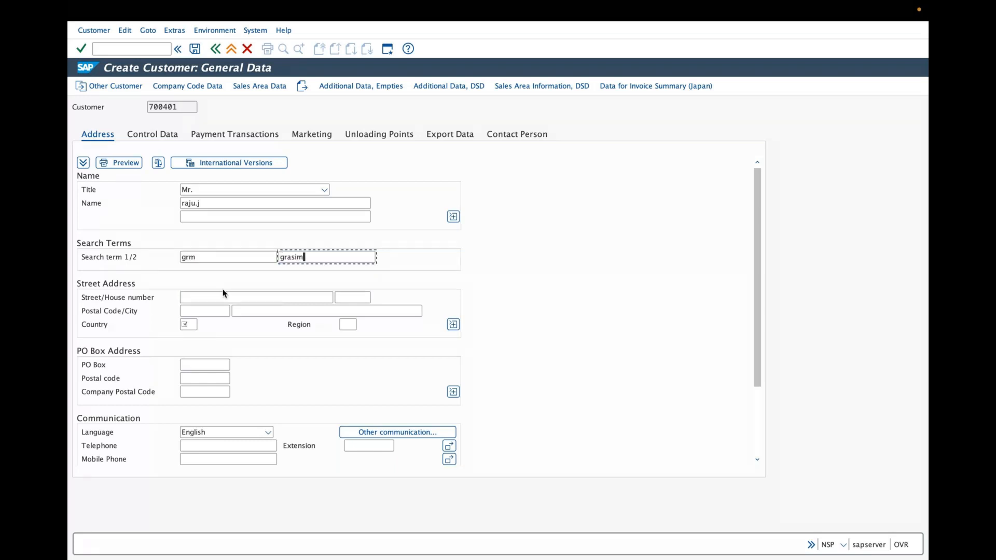
# Step: Fill in the street and postal code of the ship-to party's street address
pyautogui.click(214, 297)
pyautogui.write('street no 8')
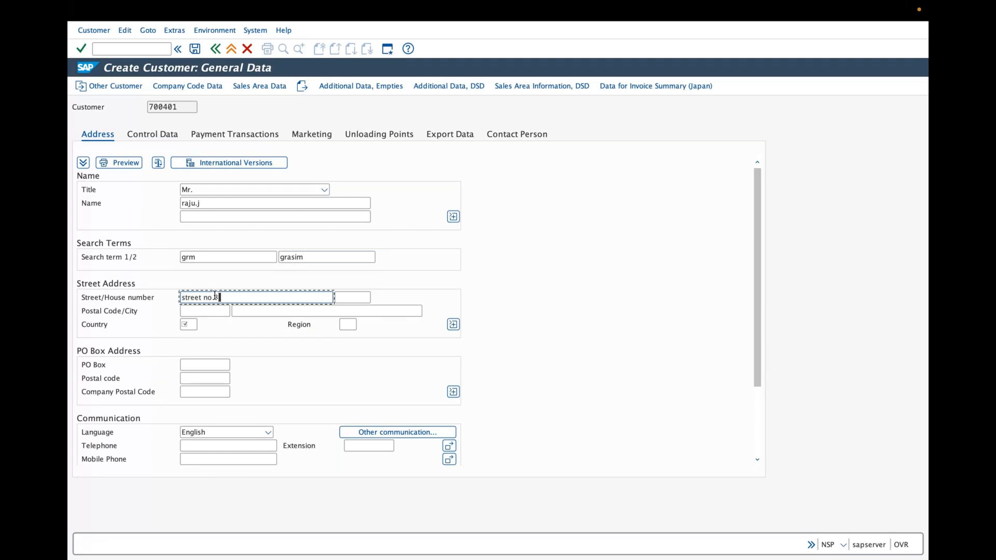
pyautogui.write('0')
pyautogui.press('Tab')
pyautogui.write('5')
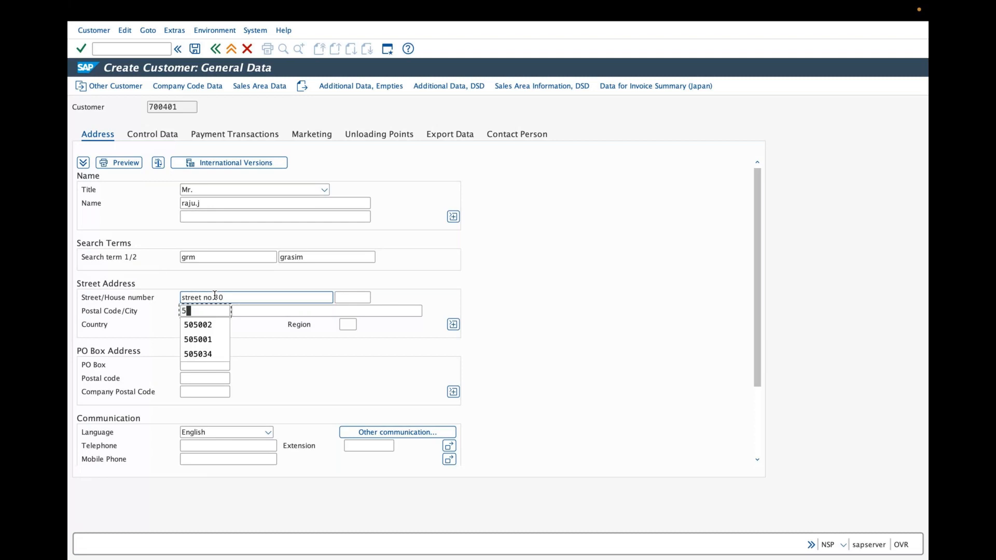
pyautogui.press('BackSpace')
pyautogui.write('3')
pyautogui.press('Down')
pyautogui.press('Down')
pyautogui.press('Down')
pyautogui.press('Return')
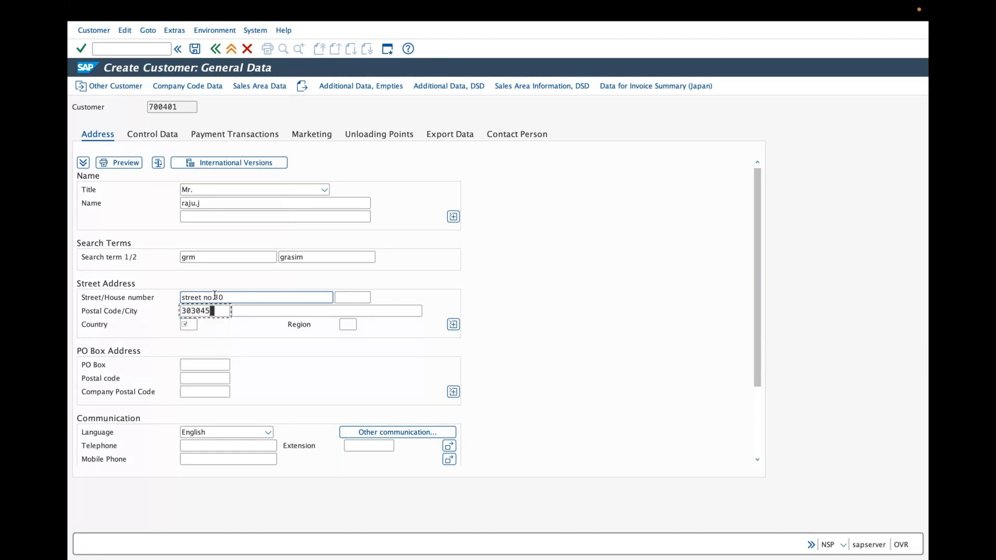
# Step: Complete the address with the city, country IN and region 22 (Tamil Nadu), and go to the sales area data
pyautogui.press('Tab')
pyautogui.write('c')
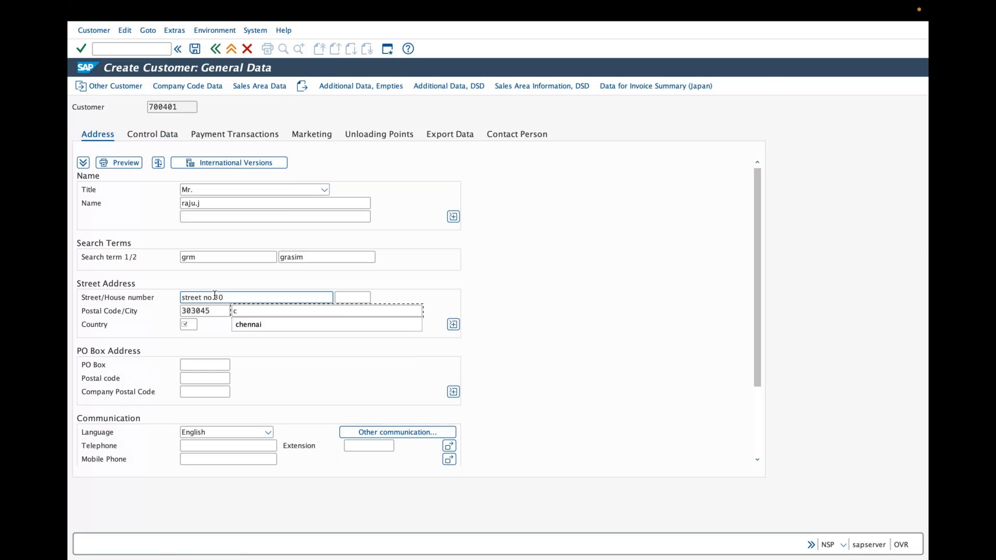
pyautogui.press('Down')
pyautogui.press('Tab')
pyautogui.write('in')
pyautogui.press('Tab')
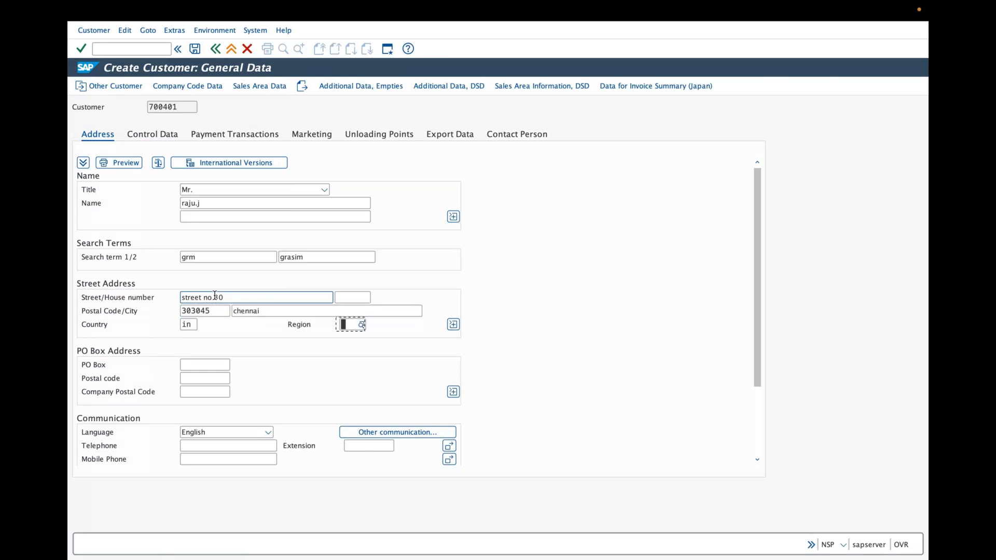
pyautogui.write('22')
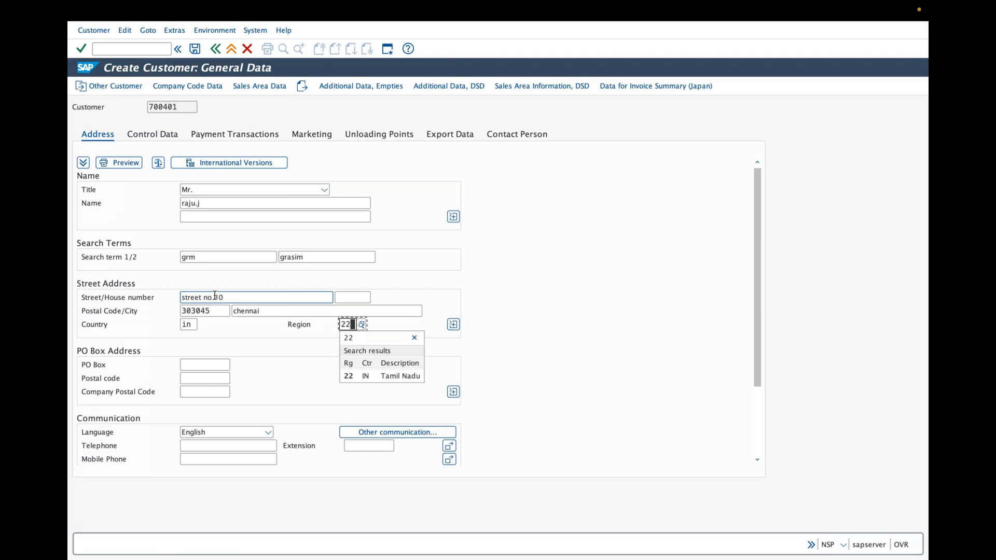
pyautogui.click(390, 375)
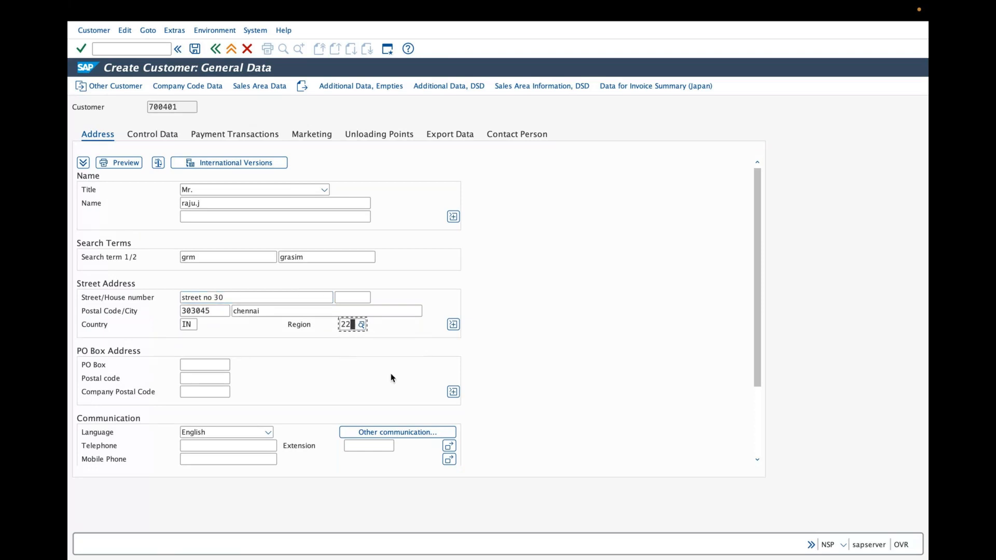
pyautogui.click(258, 87)
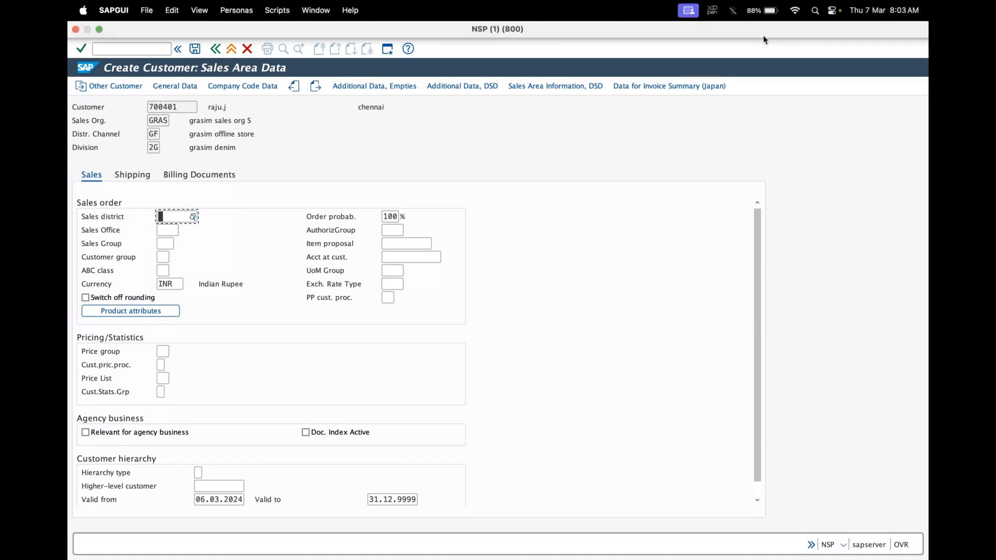
# Step: Switch to the GoTo whiteboard to review the customer types and return to the SAP sales area data
pyautogui.hotkey('ctrl', 'Left')
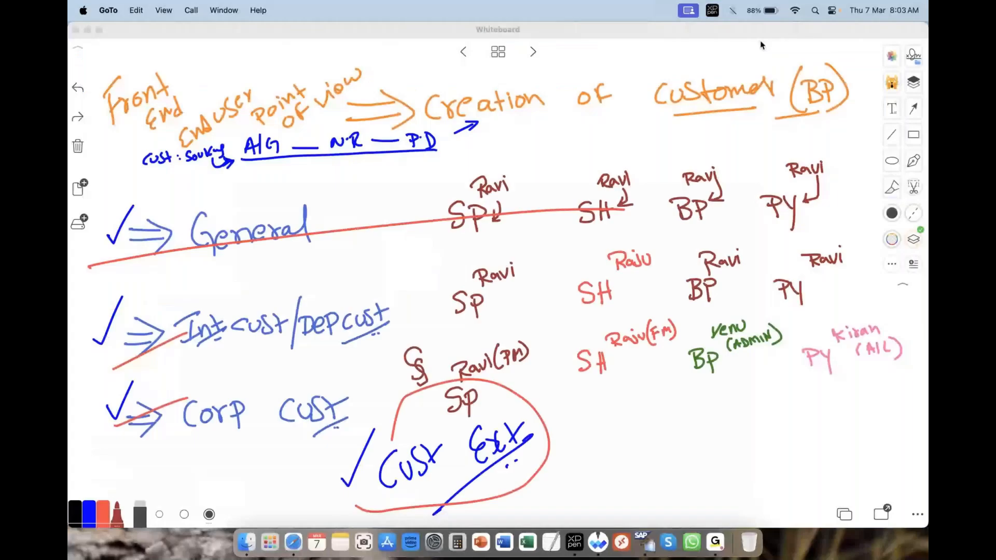
pyautogui.rightClick(648, 544)
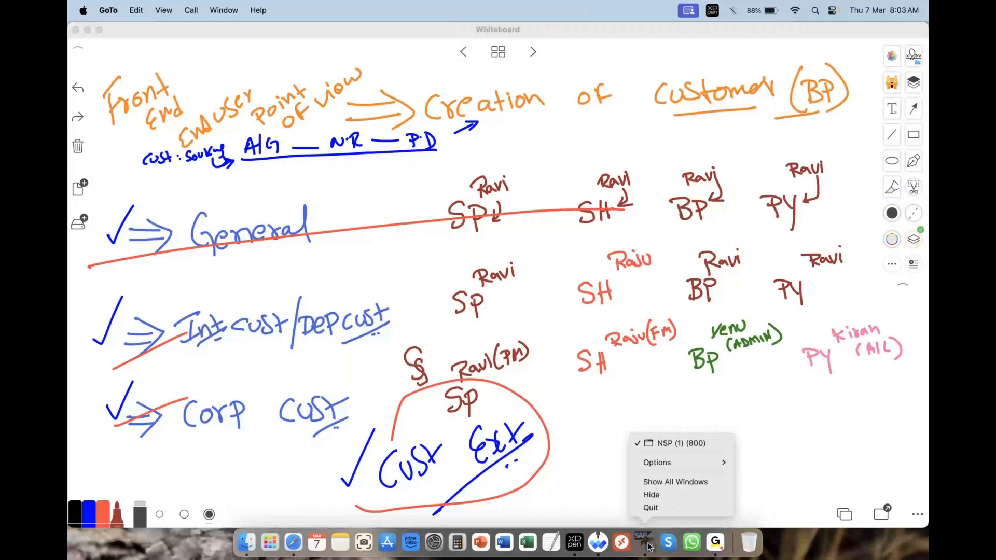
pyautogui.click(669, 445)
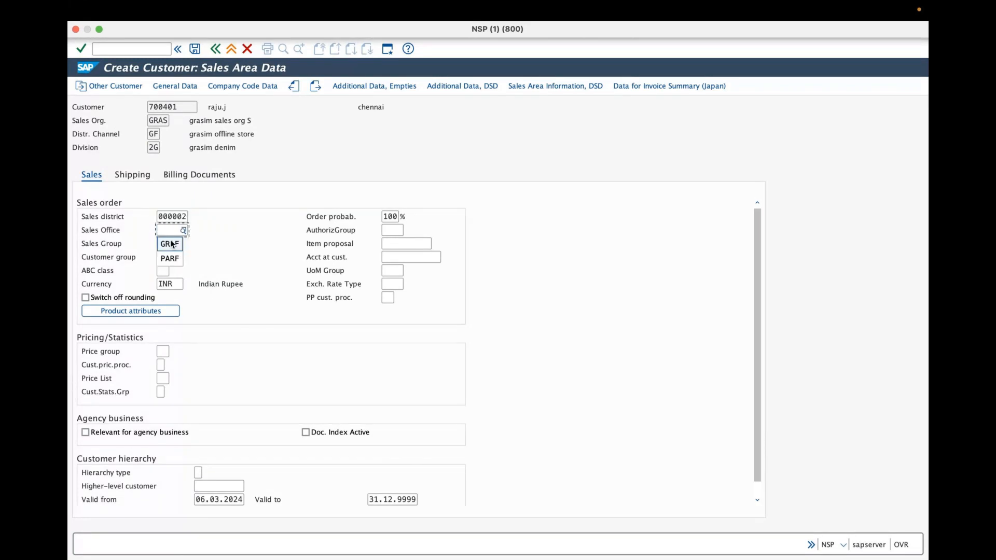
# Step: Fill in the sales data with sales district 000002, sales office GRAF, sales group GR1, customer group 10 and ABC class A
pyautogui.click(166, 244)
pyautogui.write('GR1')
pyautogui.press('Tab')
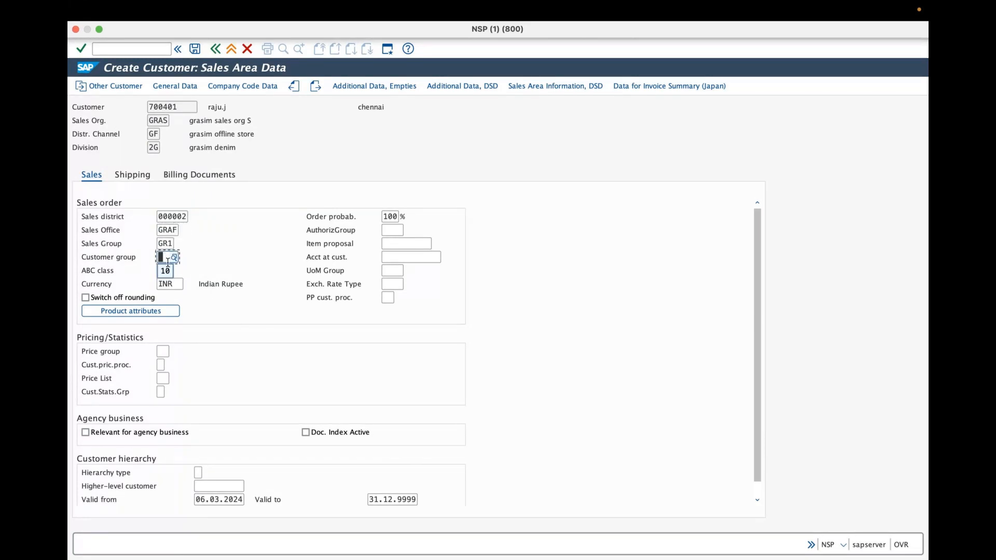
pyautogui.click(167, 270)
pyautogui.click(164, 284)
# Step: Fill in the shipping data with delivery priority 2, shipping conditions 02 and delivering plant GARP
pyautogui.click(137, 176)
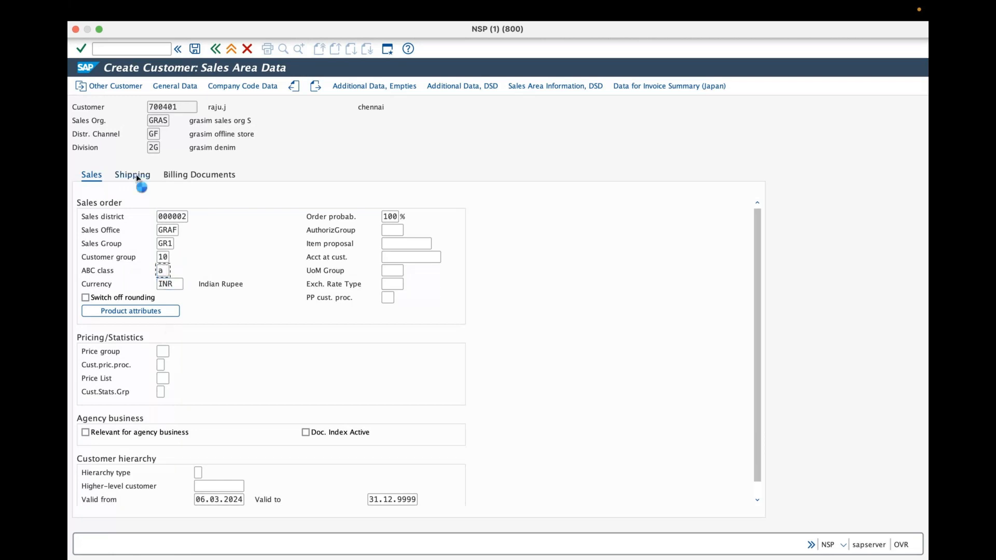
pyautogui.click(178, 231)
pyautogui.write('2')
pyautogui.click(192, 235)
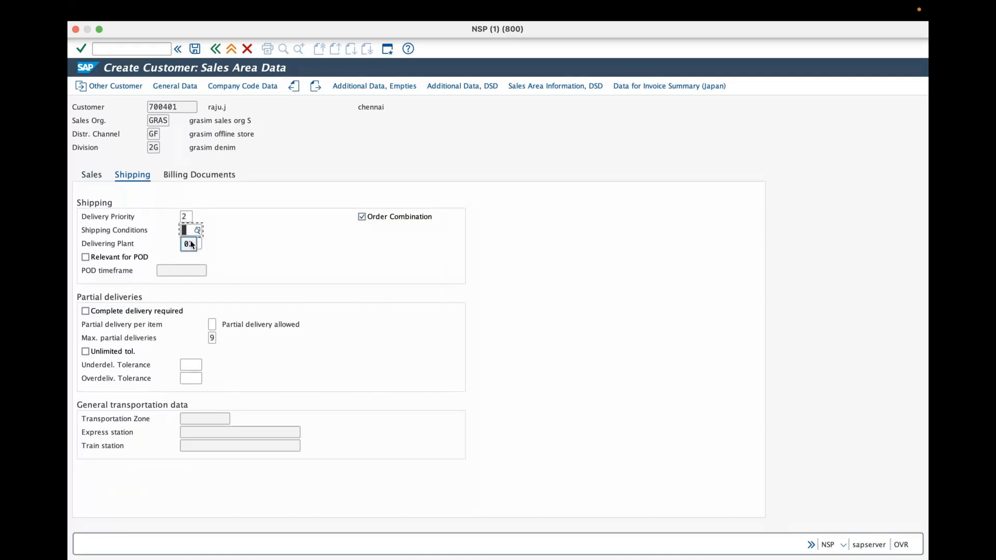
pyautogui.click(190, 243)
pyautogui.press('Tab')
pyautogui.write('GARP')
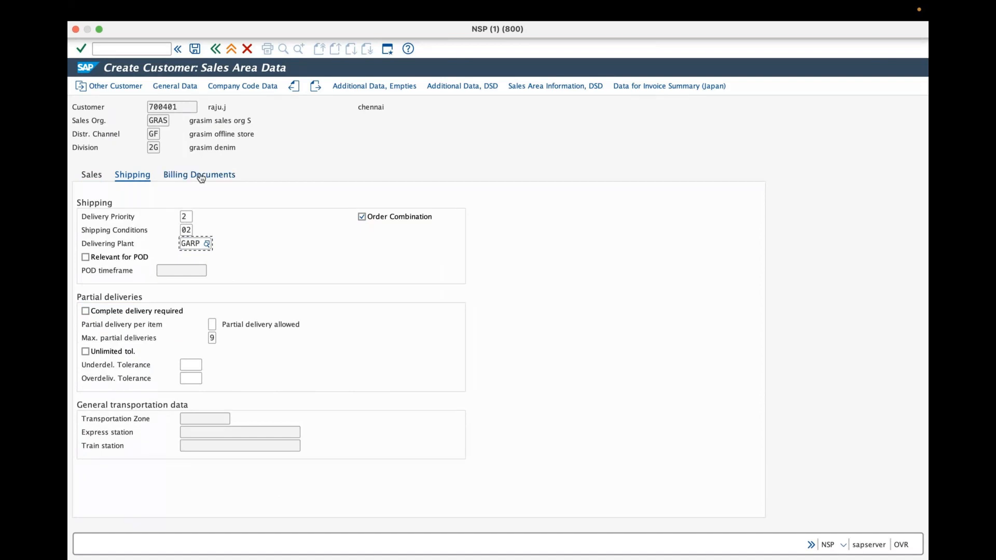
# Step: Fill in the billing data with invoicing dates 02, invoicing list dates 01, incoterms FOB (free on board) and terms of payment 0000
pyautogui.click(201, 176)
pyautogui.click(187, 234)
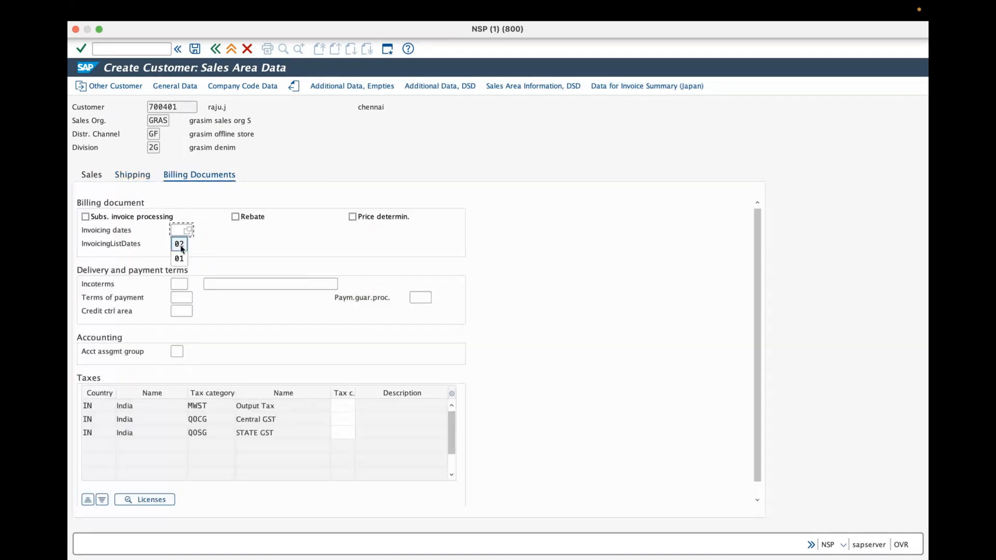
pyautogui.click(180, 244)
pyautogui.press('Tab')
pyautogui.click(179, 257)
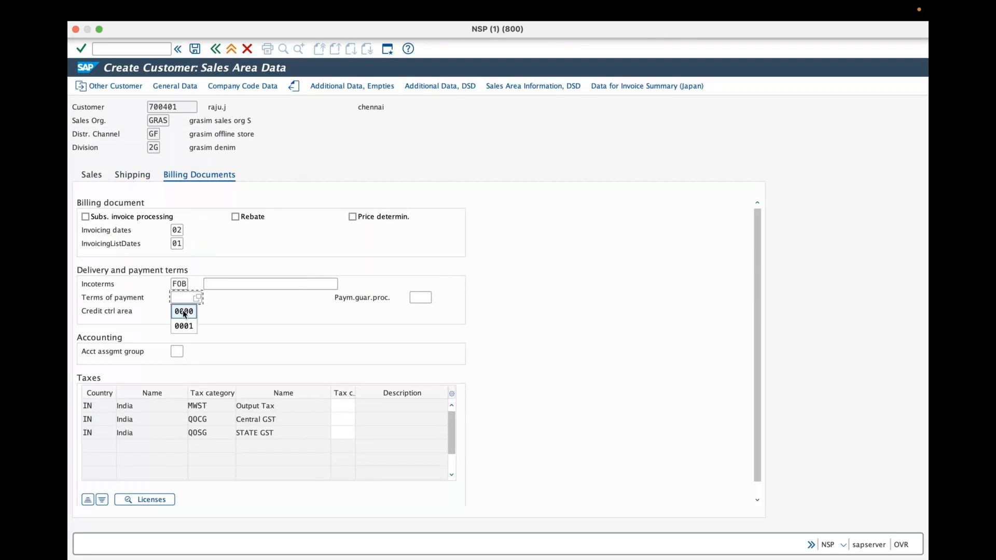
pyautogui.click(184, 313)
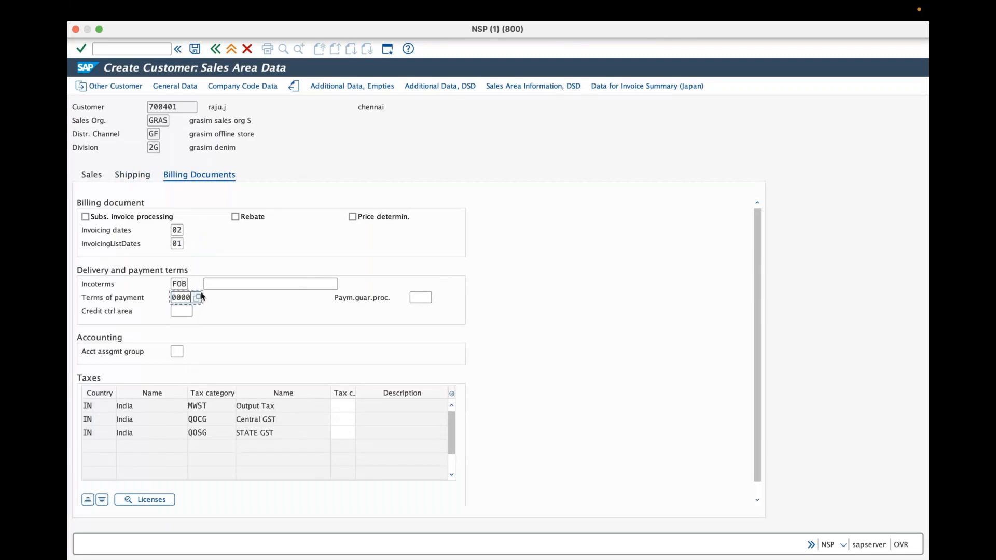
pyautogui.hotkey('shift', 'Tab')
pyautogui.click(221, 298)
# Step: Set the tax classification to 0 for Output Tax, Central GST and STATE GST, dismissing the Licenses dialog
pyautogui.click(343, 406)
pyautogui.write('0')
pyautogui.click(348, 419)
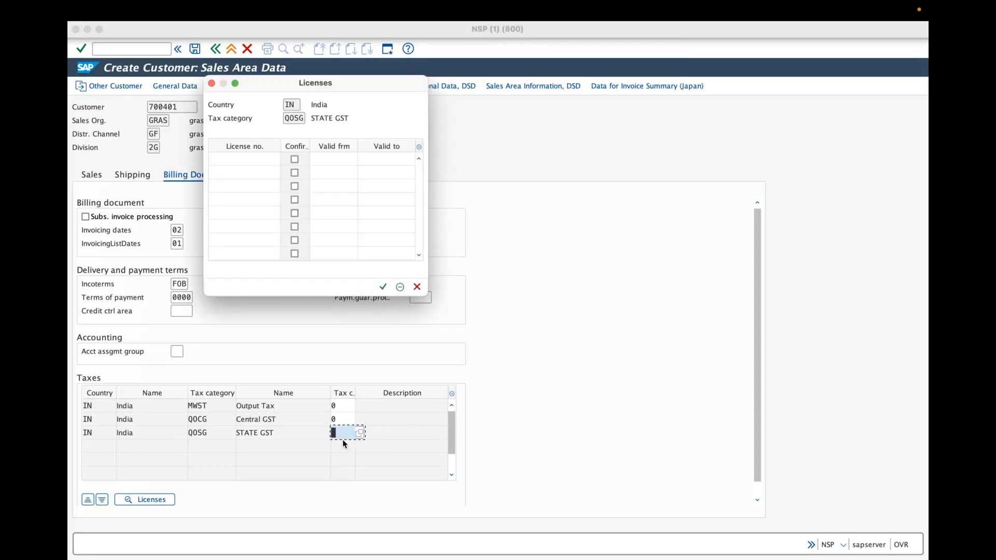
pyautogui.click(417, 287)
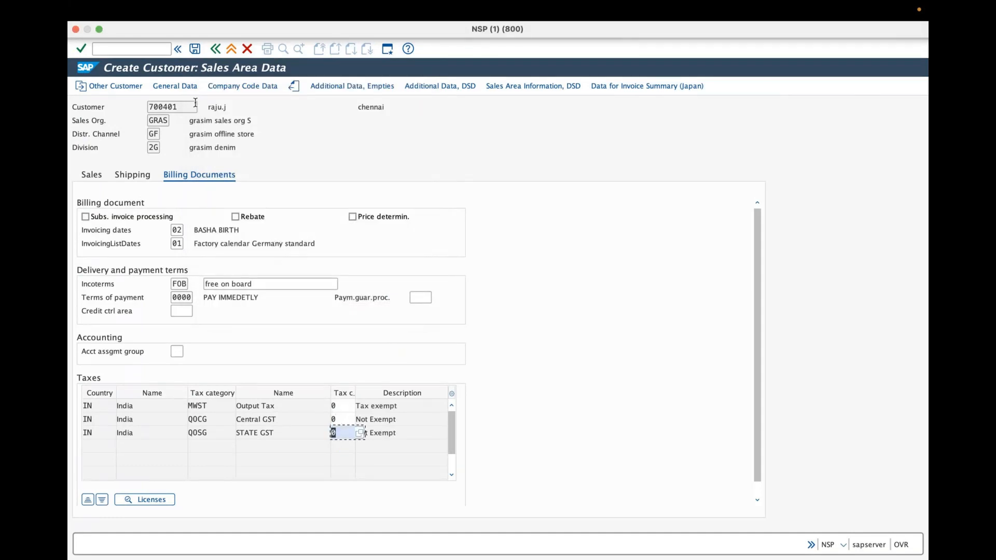
# Step: Review the sales data, save the ship-to party and leave the customer creation screen
pyautogui.click(94, 175)
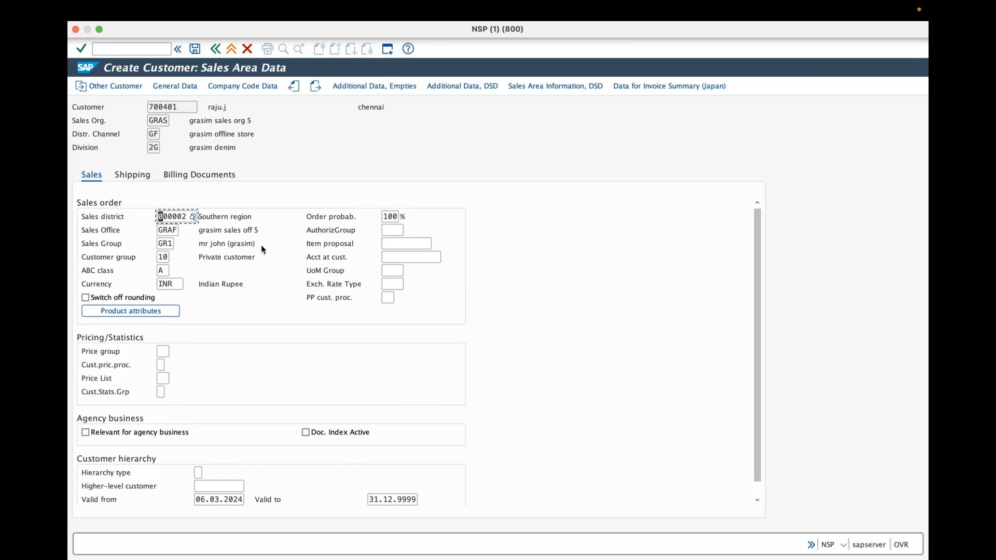
pyautogui.click(195, 51)
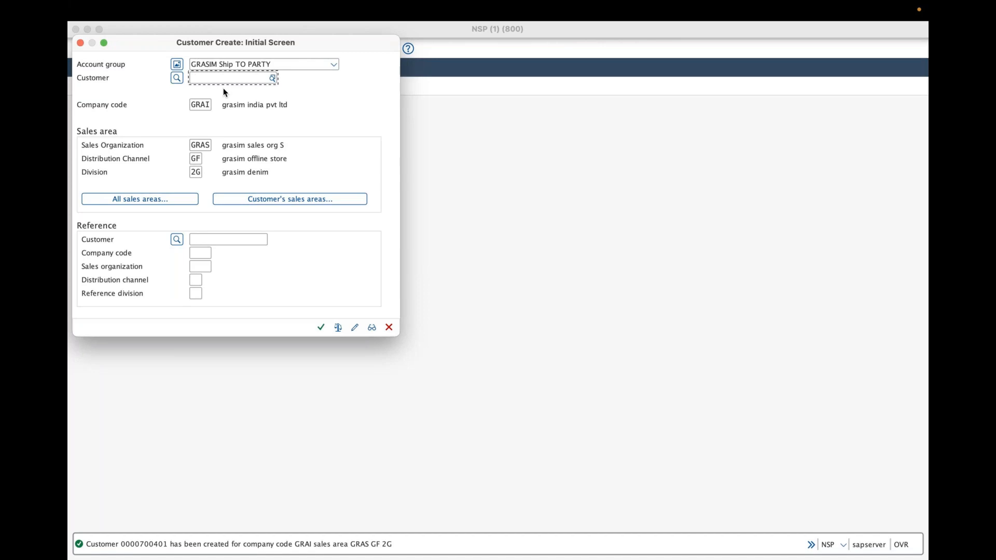
pyautogui.click(390, 329)
# Step: Start transaction XD02 to change a customer
pyautogui.click(127, 48)
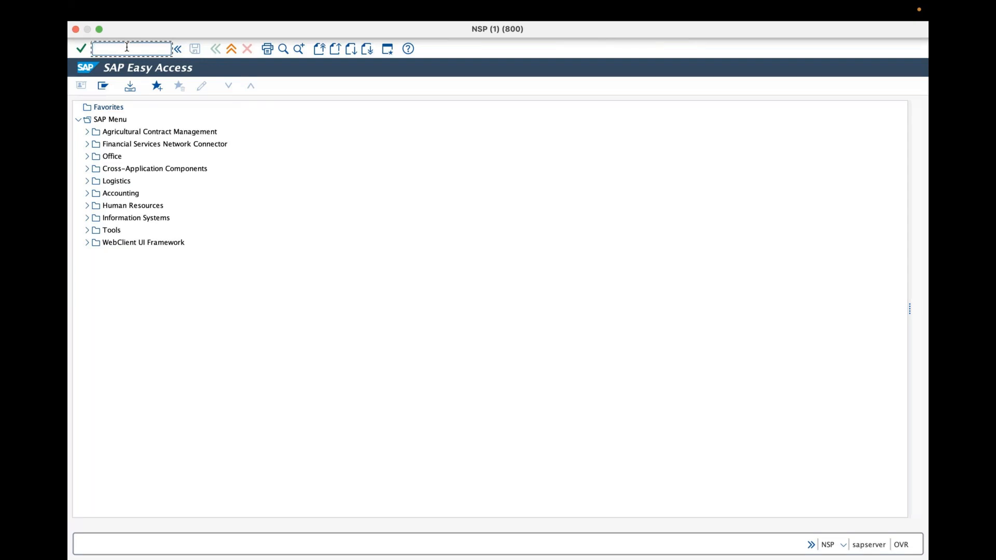
pyautogui.write('xd02')
pyautogui.press('Return')
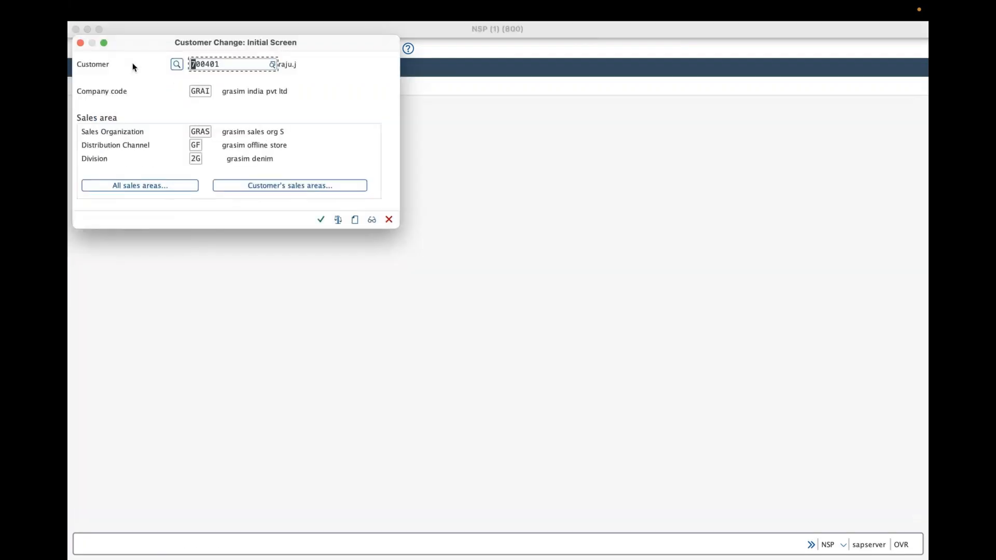
# Step: Look up the GRASIM customers by account group search help, using the search term GRM
pyautogui.moveTo(244, 65); pyautogui.dragTo(183, 61)
pyautogui.press('BackSpace')
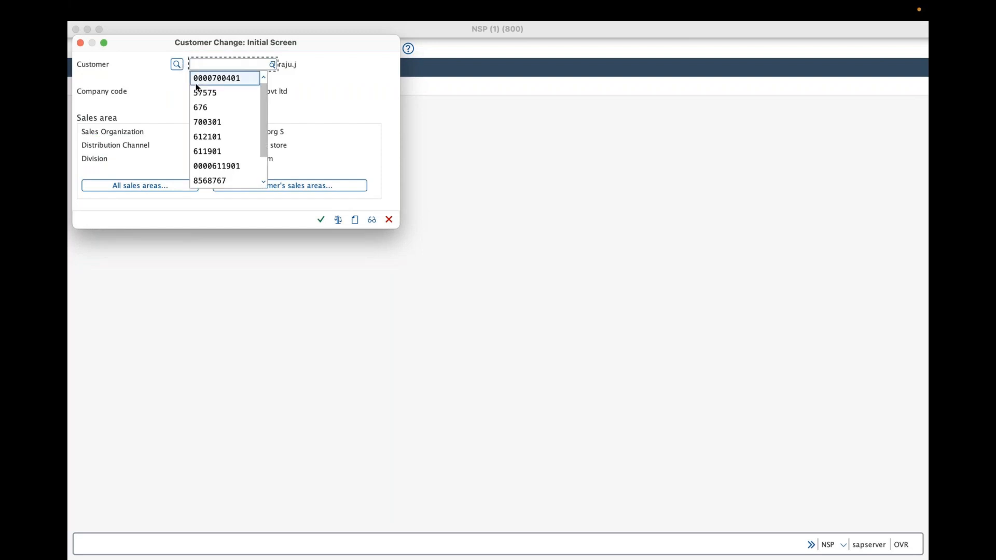
pyautogui.click(270, 66)
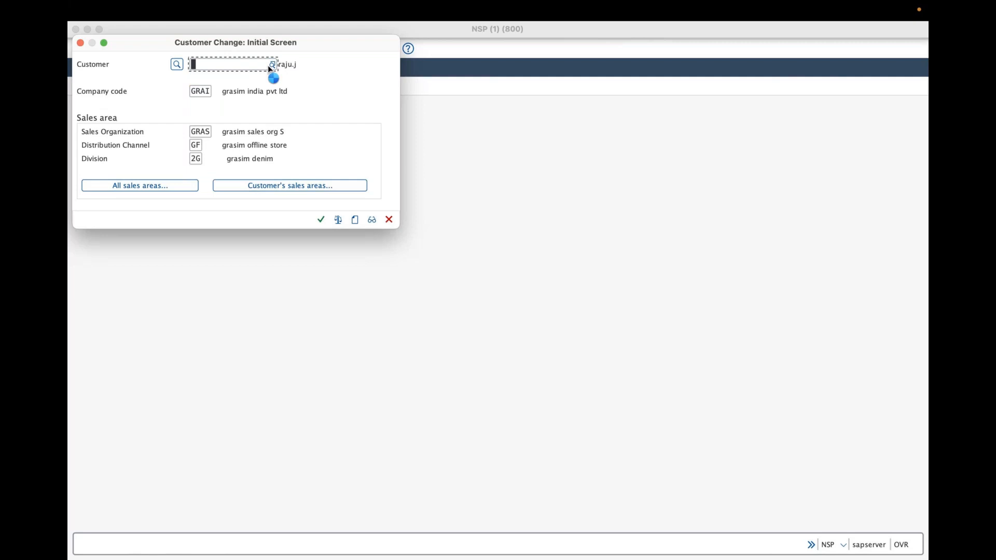
pyautogui.click(320, 136)
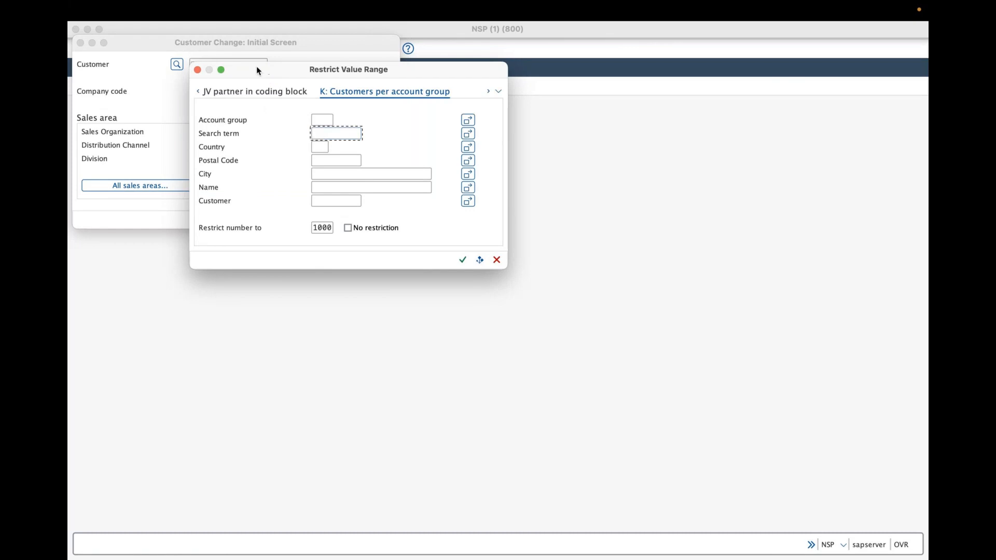
pyautogui.moveTo(256, 66); pyautogui.dragTo(260, 111)
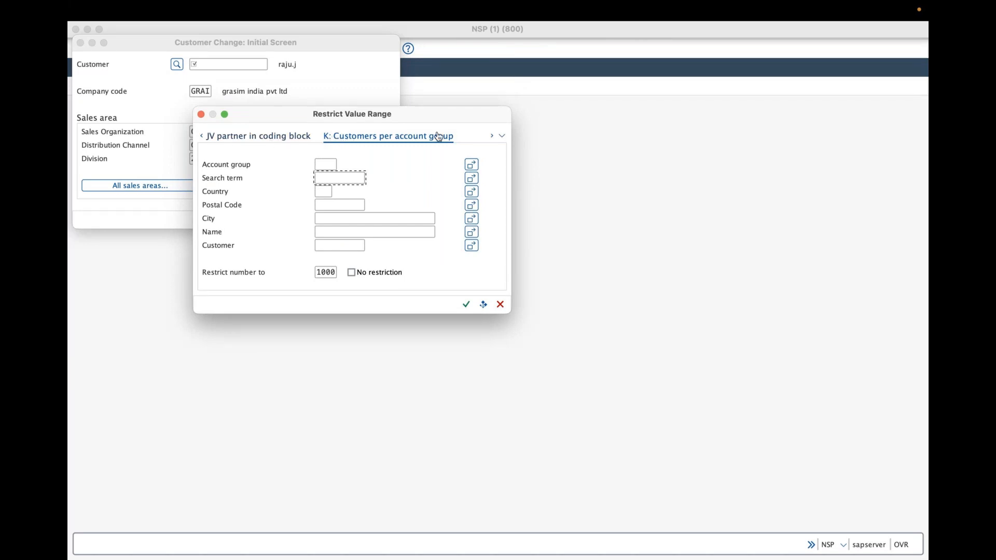
pyautogui.click(502, 136)
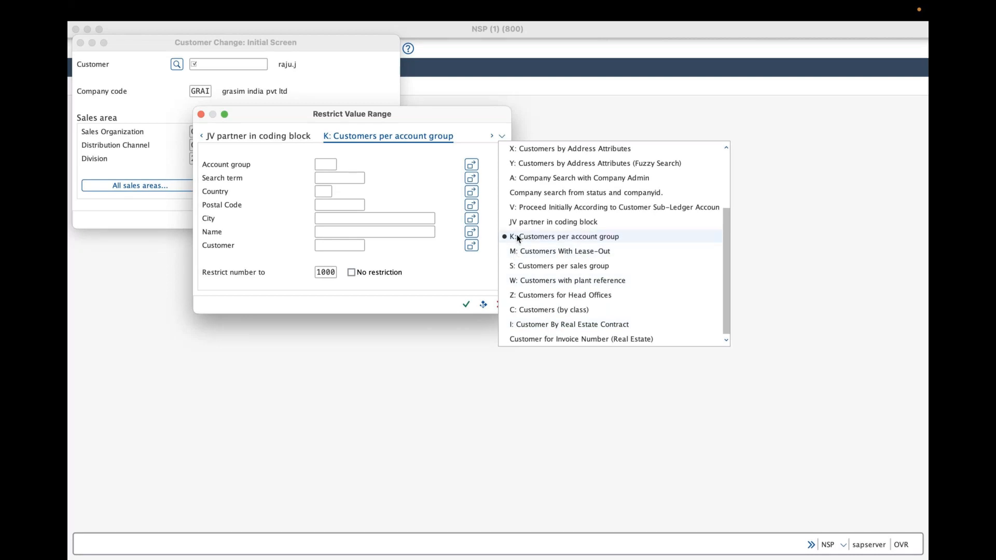
pyautogui.click(427, 360)
pyautogui.click(321, 179)
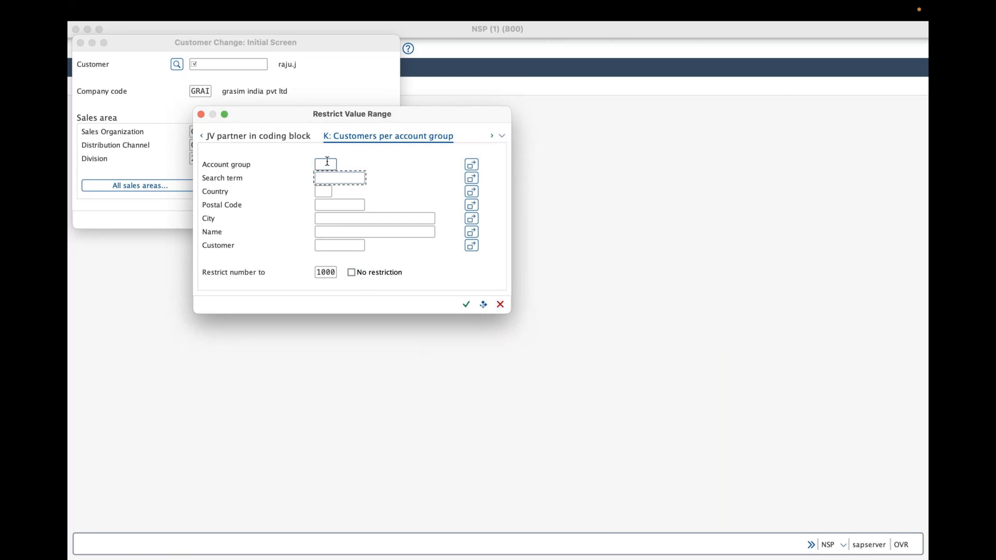
pyautogui.write('grm')
pyautogui.click(467, 305)
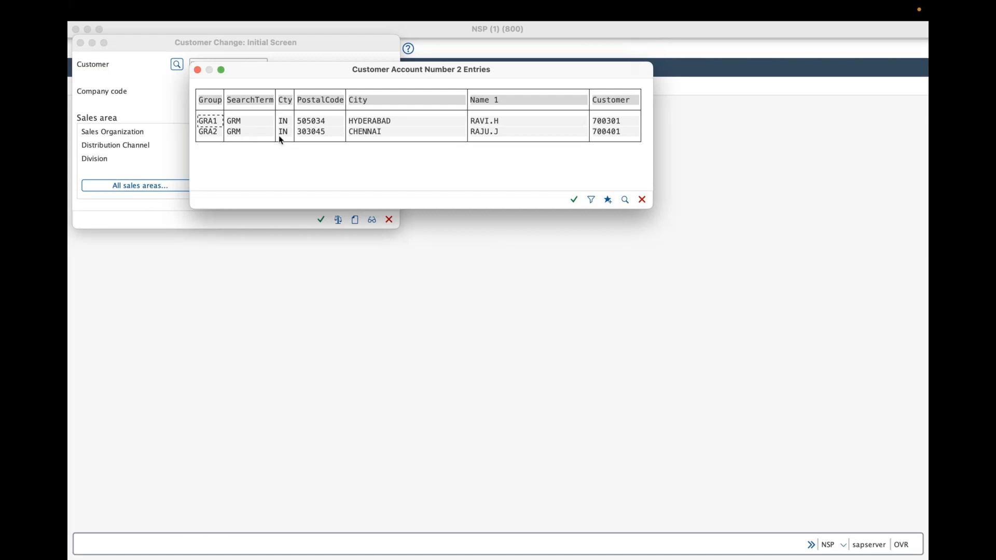
pyautogui.click(503, 66)
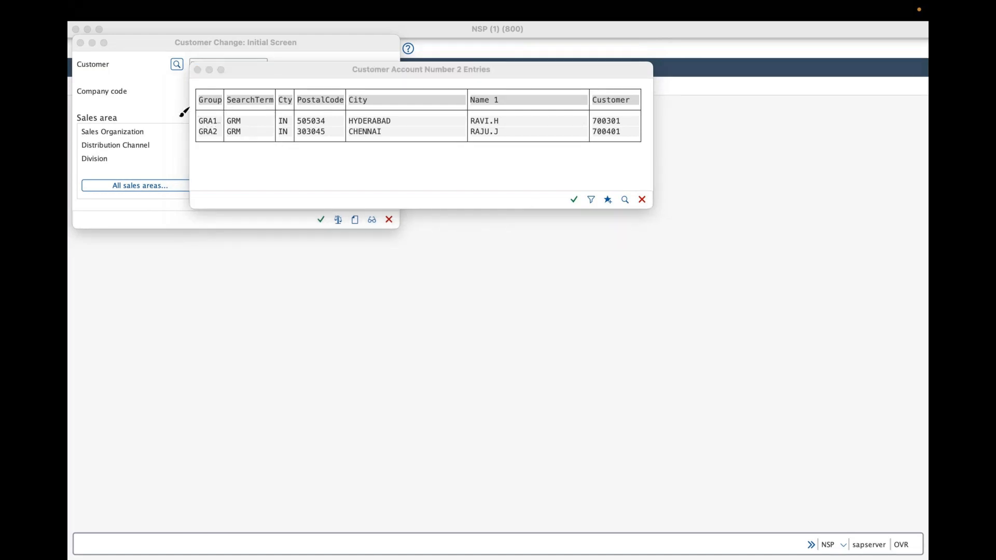
pyautogui.moveTo(172, 120); pyautogui.dragTo(193, 121)
pyautogui.moveTo(193, 120)
pyautogui.mouseDown()
pyautogui.moveTo(174, 137)
pyautogui.moveTo(194, 132)
pyautogui.moveTo(182, 138)
pyautogui.mouseUp()
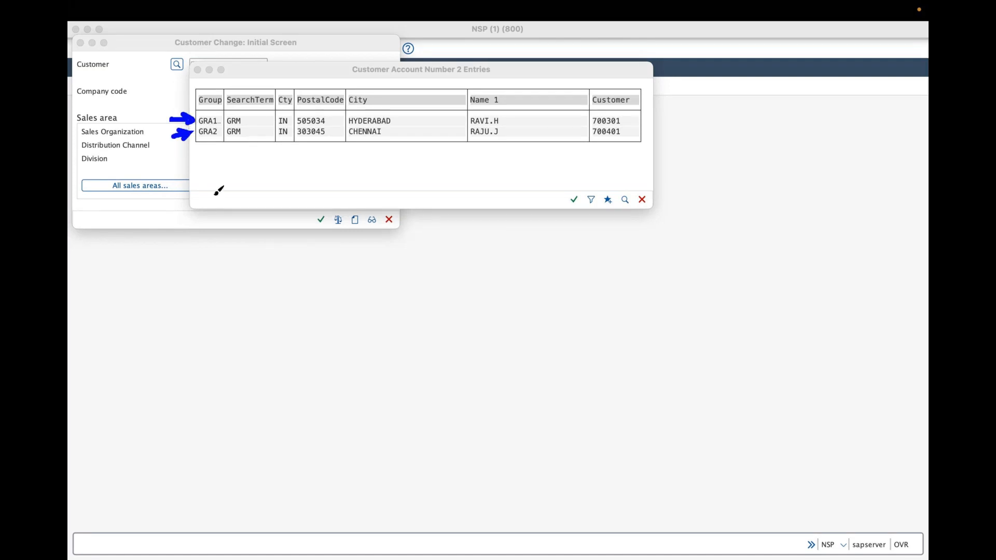
pyautogui.click(519, 53)
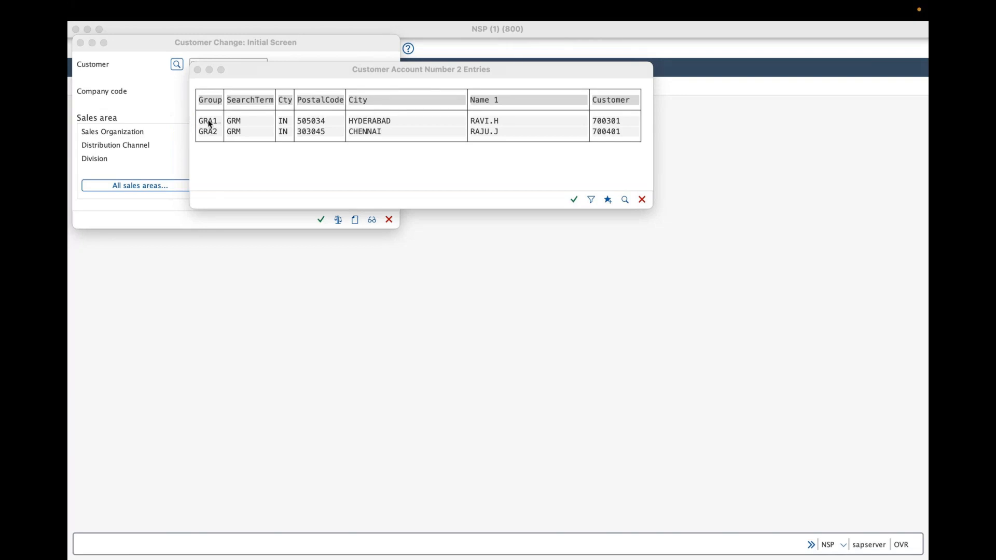
# Step: Choose the Hyderabad customer in account group GRA1 and open the partner functions of its sales area data
pyautogui.doubleClick(450, 121)
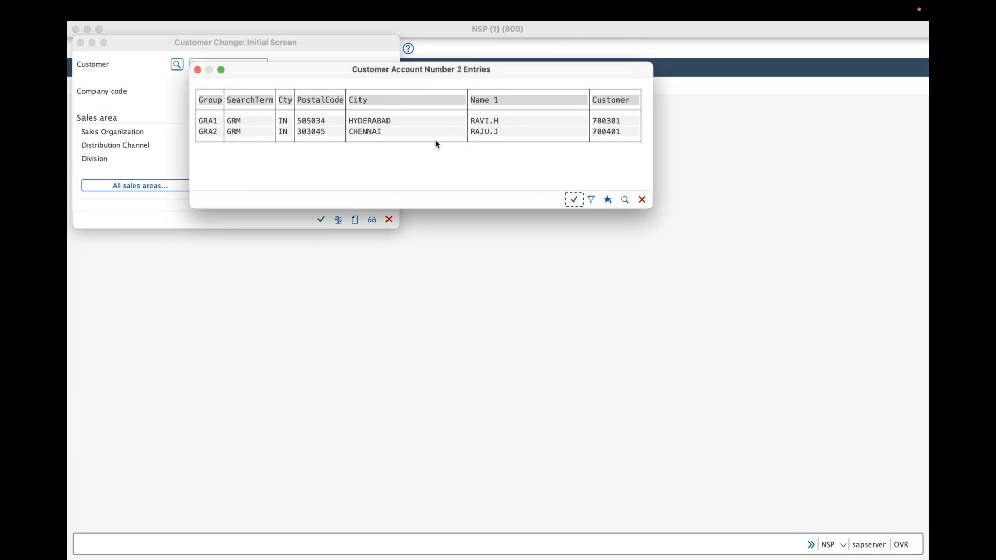
pyautogui.click(321, 220)
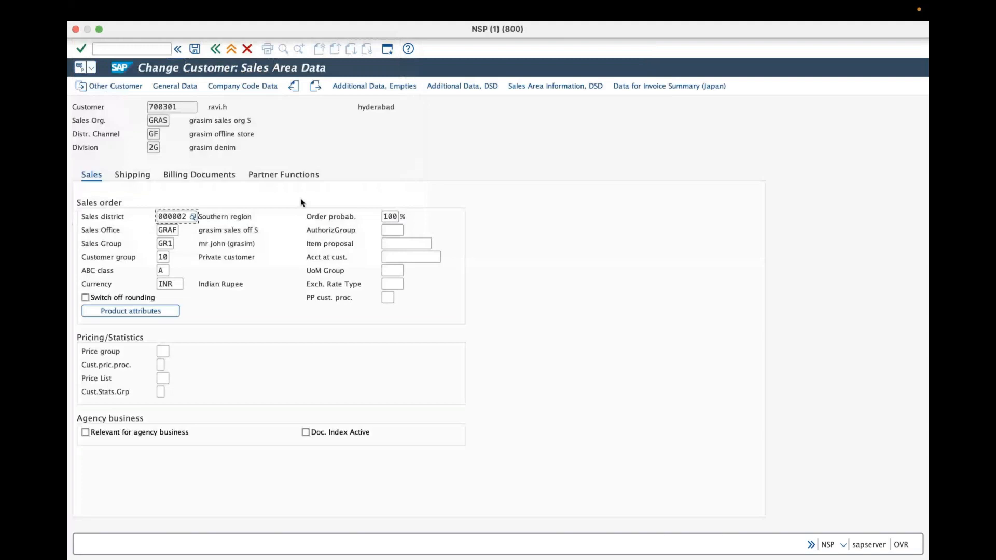
pyautogui.click(291, 176)
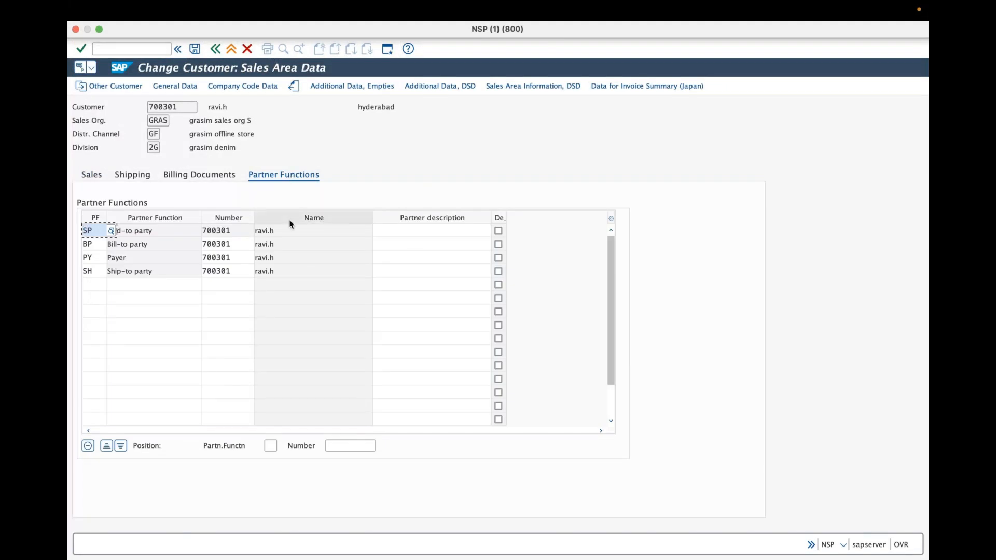
# Step: Replace the customer number in the SH (ship-to party) row with that of the Chennai GRA2 customer
pyautogui.doubleClick(241, 269)
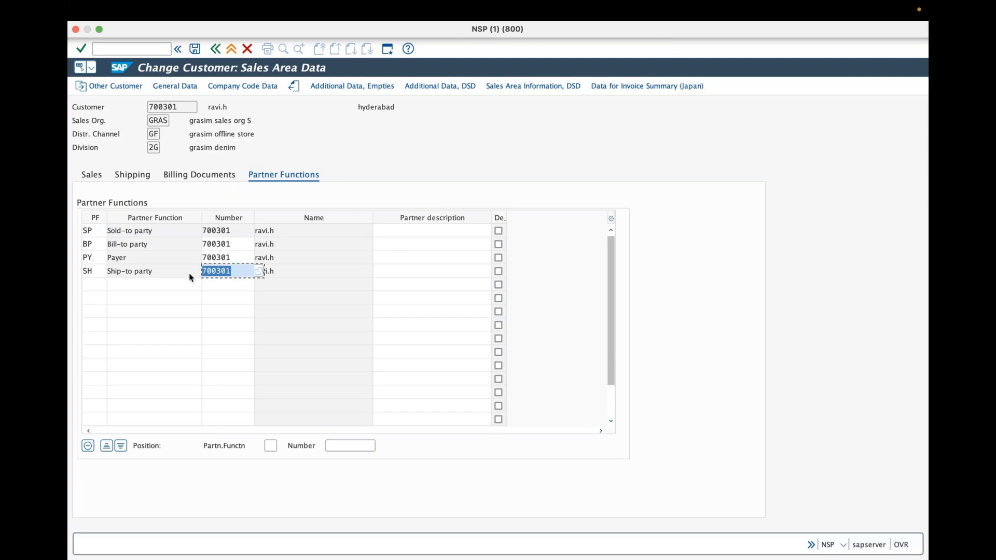
pyautogui.click(231, 270)
pyautogui.press('BackSpace')
pyautogui.press('BackSpace')
pyautogui.press('BackSpace')
pyautogui.write('401')
pyautogui.press('Return')
pyautogui.click(293, 269)
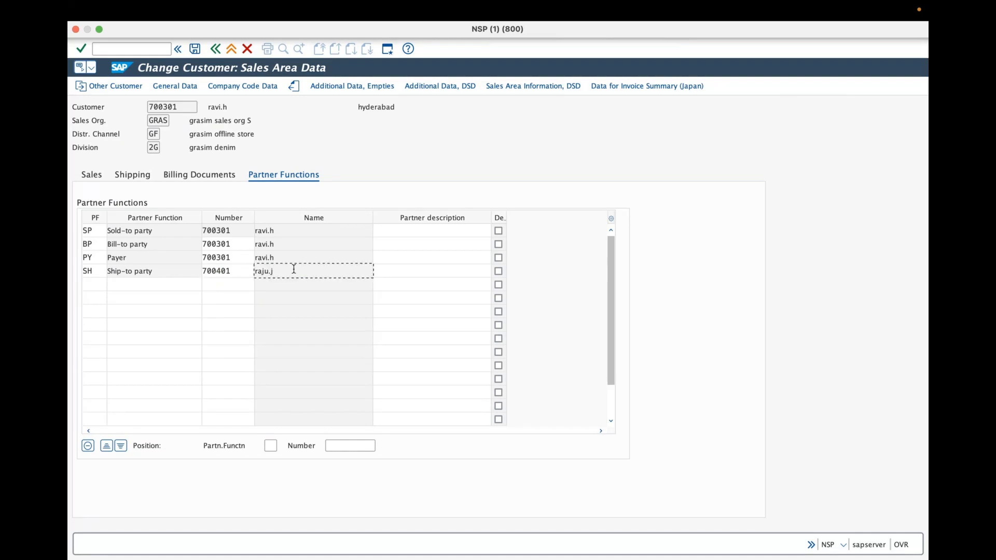
pyautogui.click(238, 271)
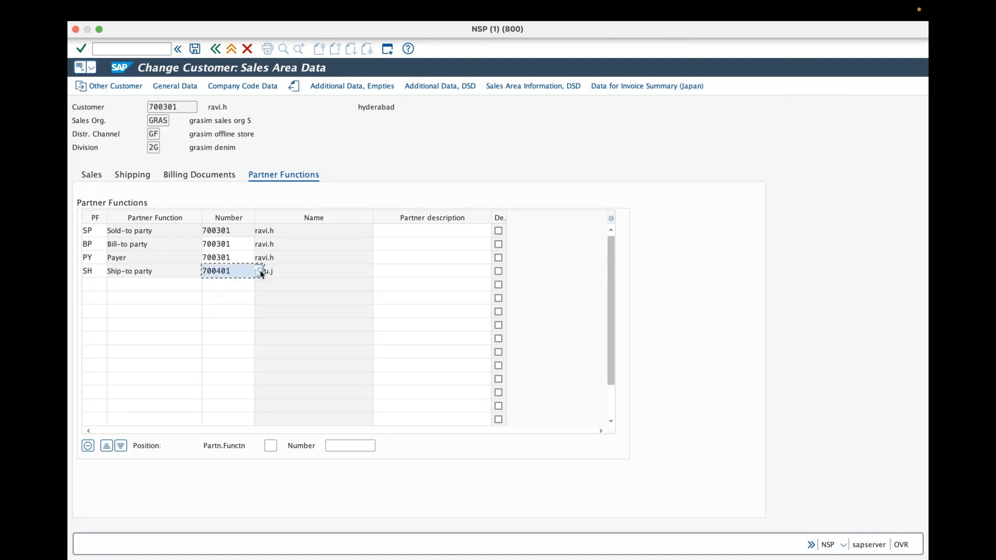
pyautogui.click(293, 273)
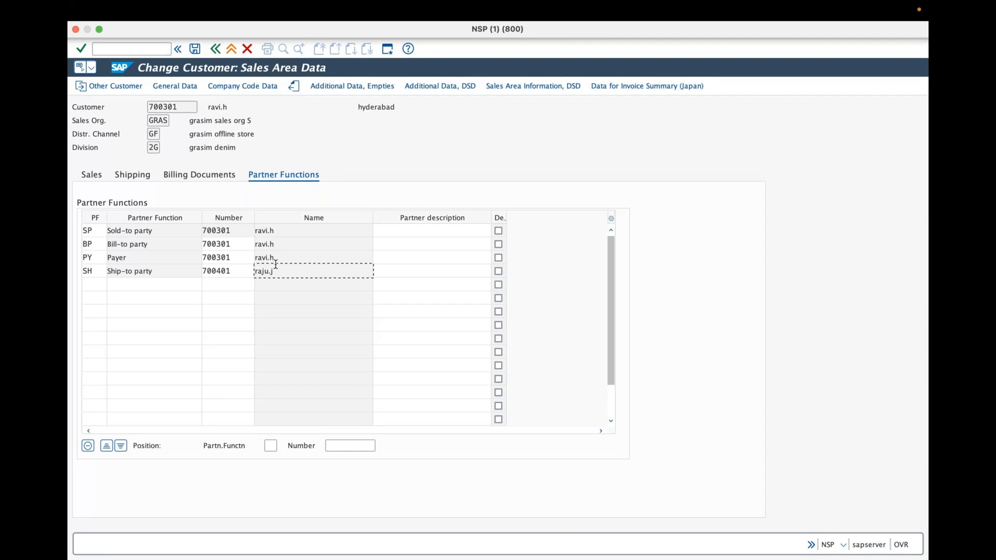
# Step: Try to add a second SH partner function row with the Hyderabad sold-to customer's own number
pyautogui.click(102, 280)
pyautogui.write('sh')
pyautogui.hotkey('ctrl', '/')
pyautogui.click(212, 282)
pyautogui.write('700')
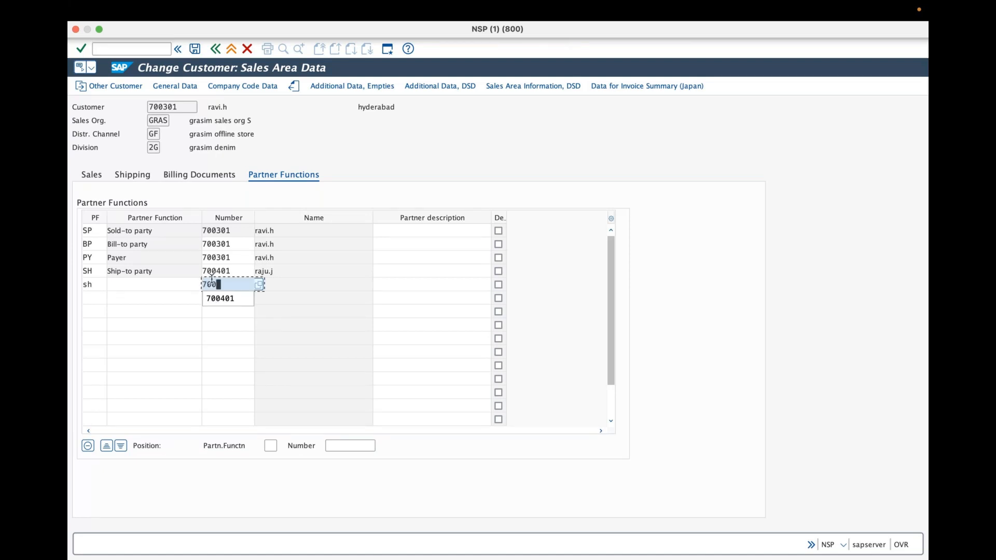
pyautogui.write('301')
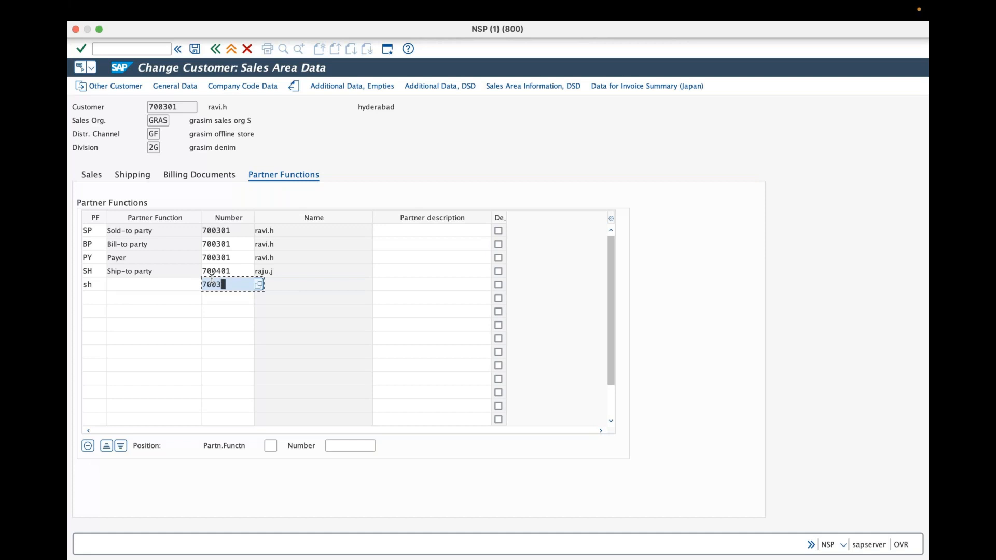
pyautogui.press('Return')
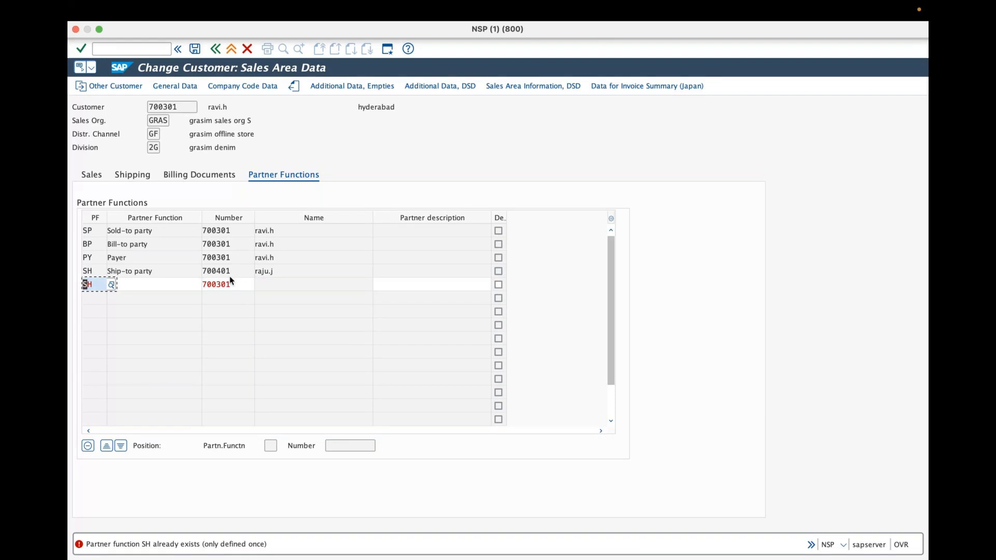
pyautogui.click(236, 284)
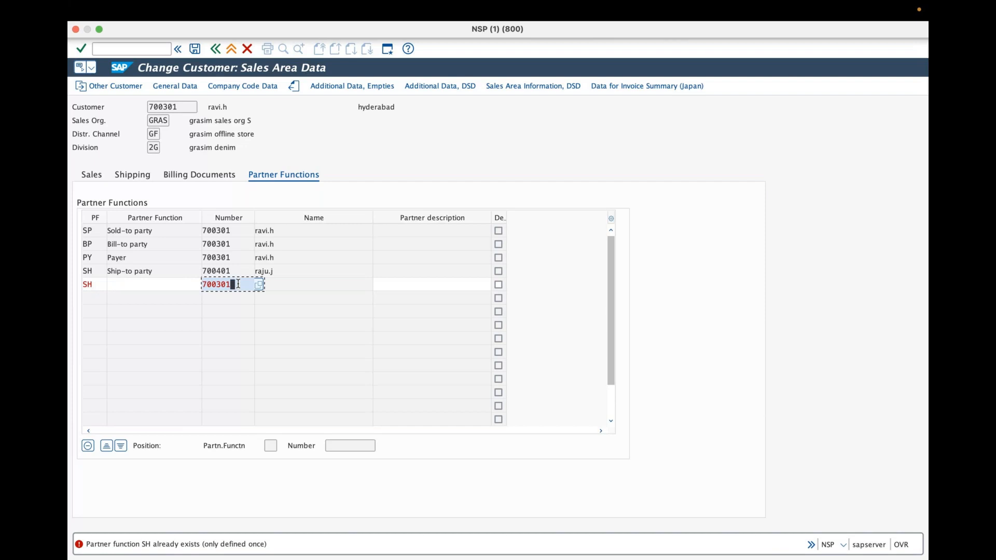
# Step: Leave the customer without saving the partner changes and reopen the same customer in its GRAS/GF/2G sales area
pyautogui.click(258, 176)
pyautogui.click(265, 201)
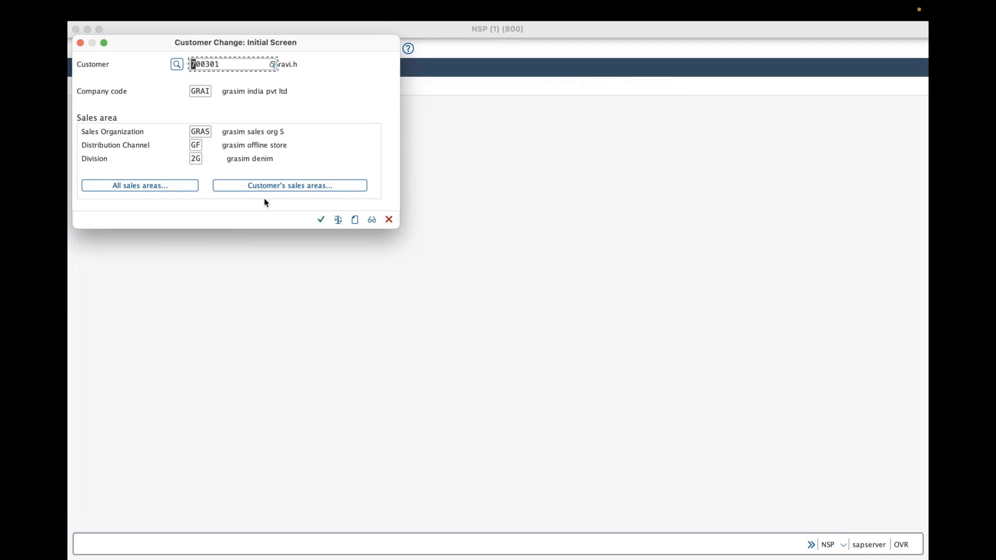
pyautogui.click(318, 220)
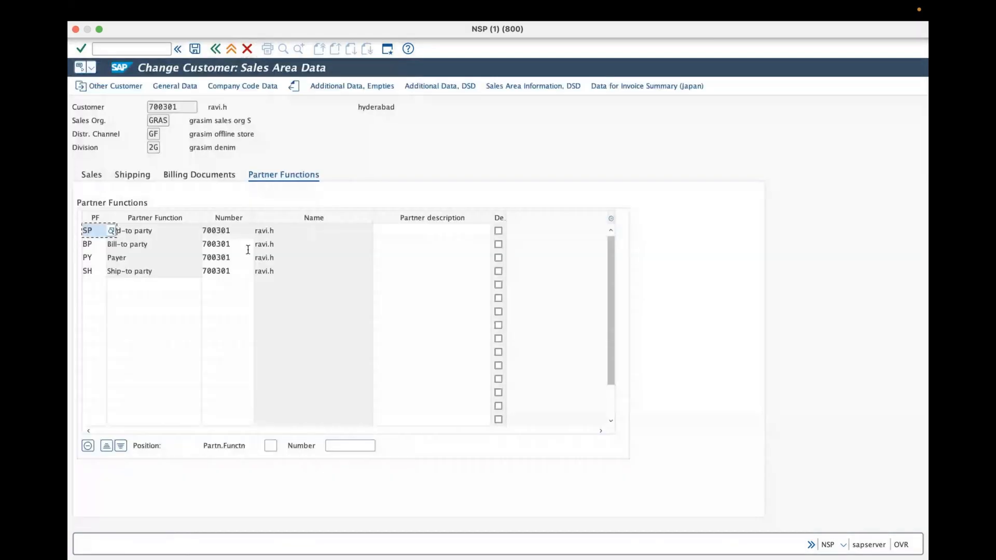
# Step: Try to add and save a second SH row with the Chennai ship-to customer's number, flagged in the De. column
pyautogui.click(95, 284)
pyautogui.write('sh')
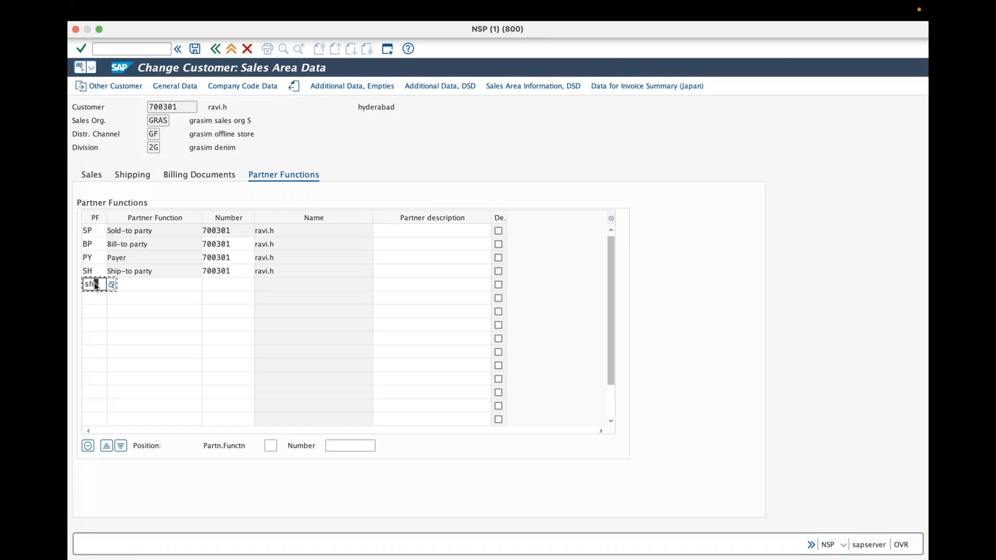
pyautogui.press('Return')
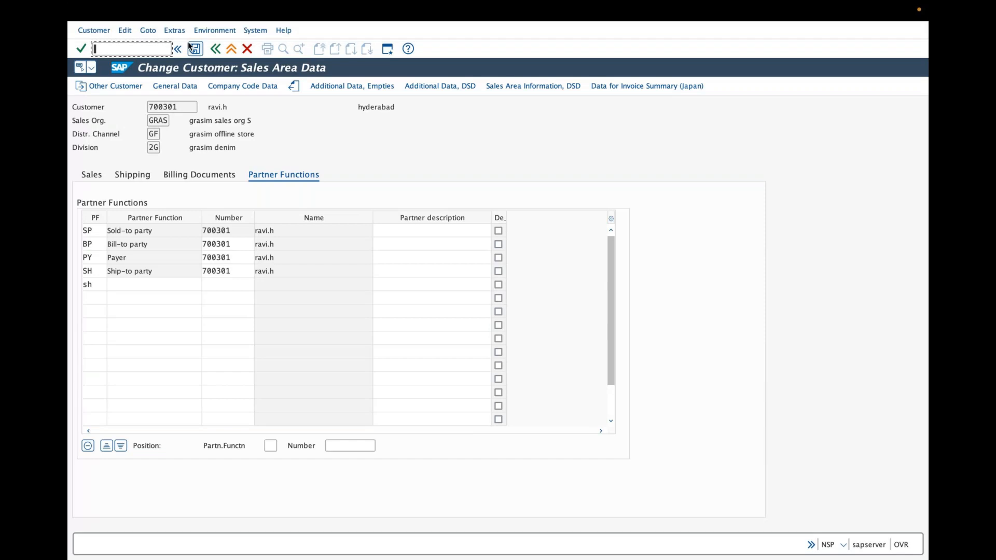
pyautogui.click(230, 284)
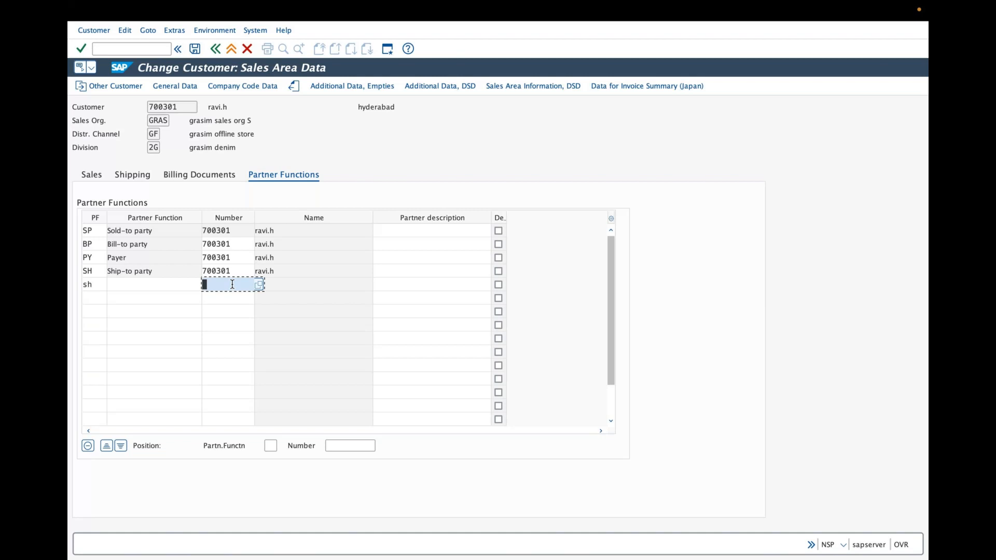
pyautogui.write('7')
pyautogui.press('Down')
pyautogui.press('Down')
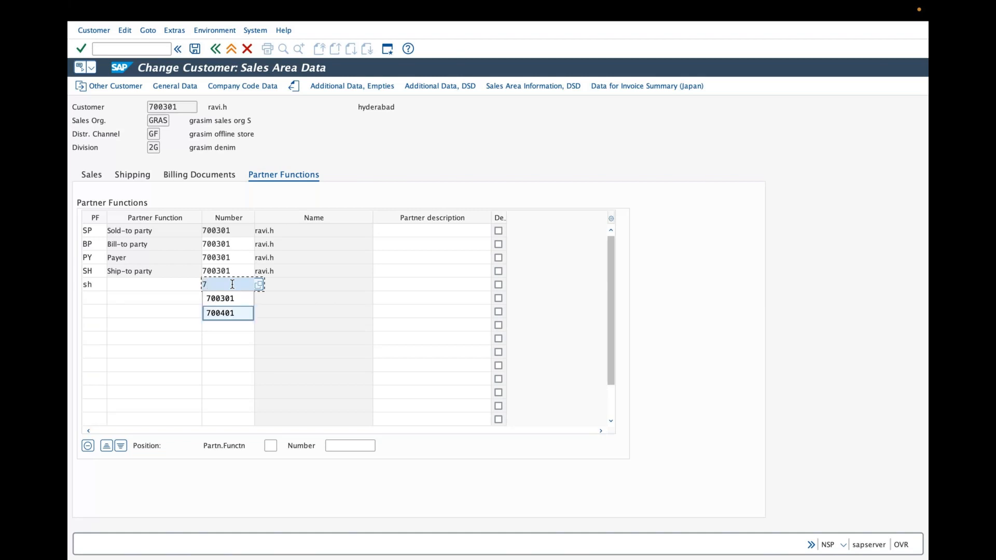
pyautogui.press('Return')
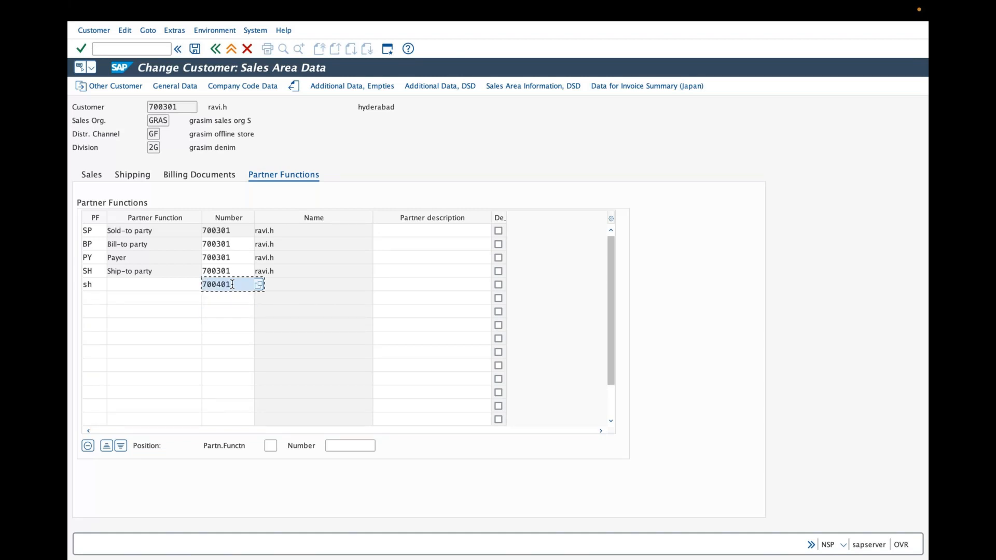
pyautogui.press('Return')
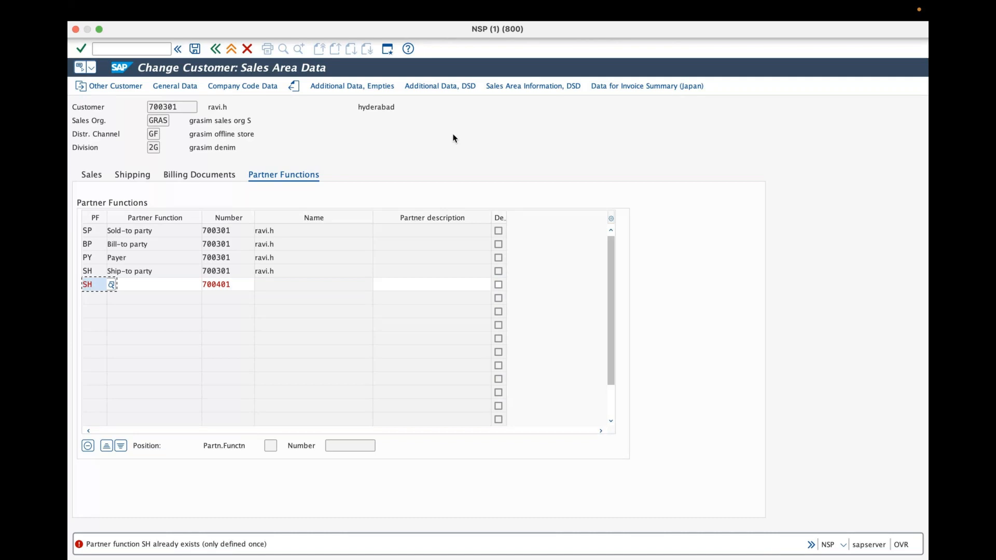
pyautogui.click(499, 285)
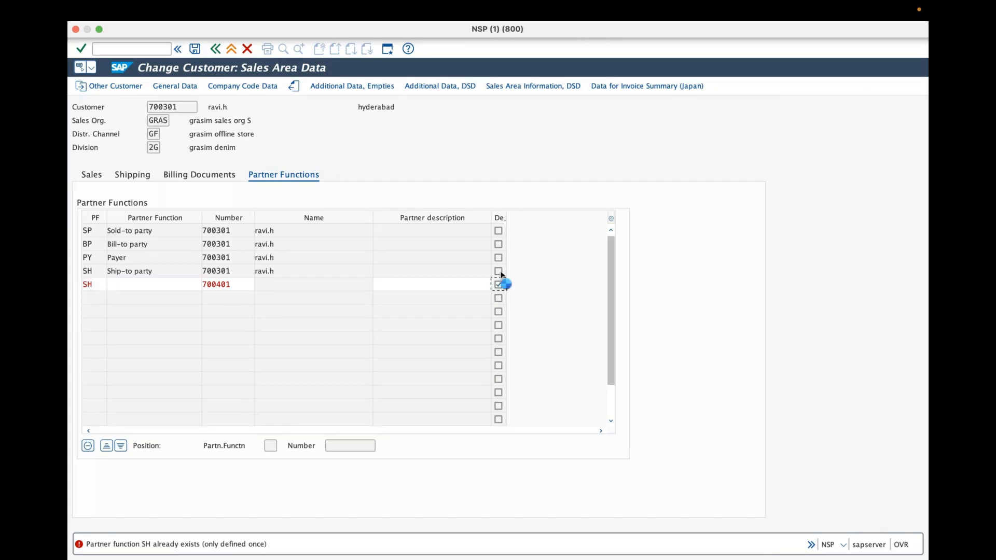
pyautogui.click(194, 50)
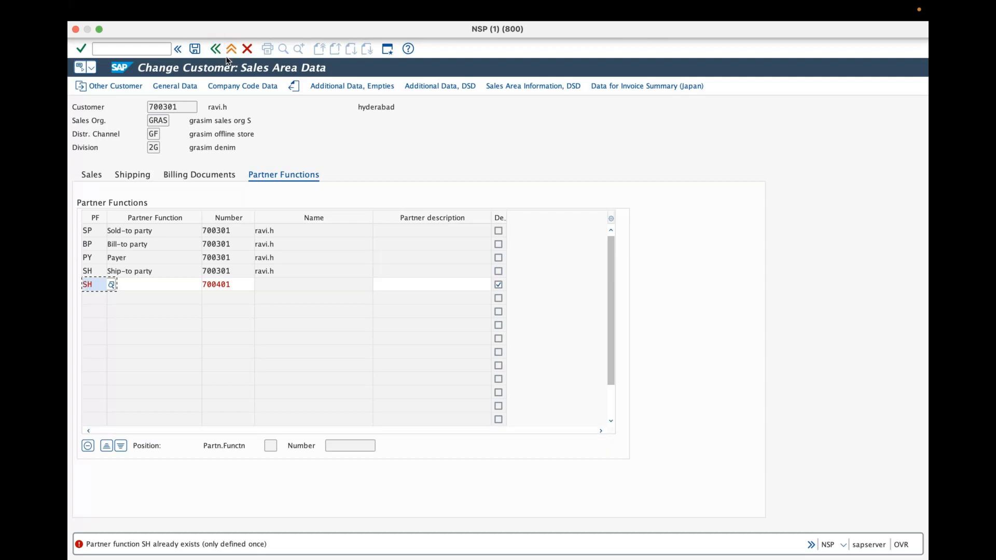
# Step: Exit the customer change without saving and return to the SAP Easy Access screen
pyautogui.moveTo(351, 21)
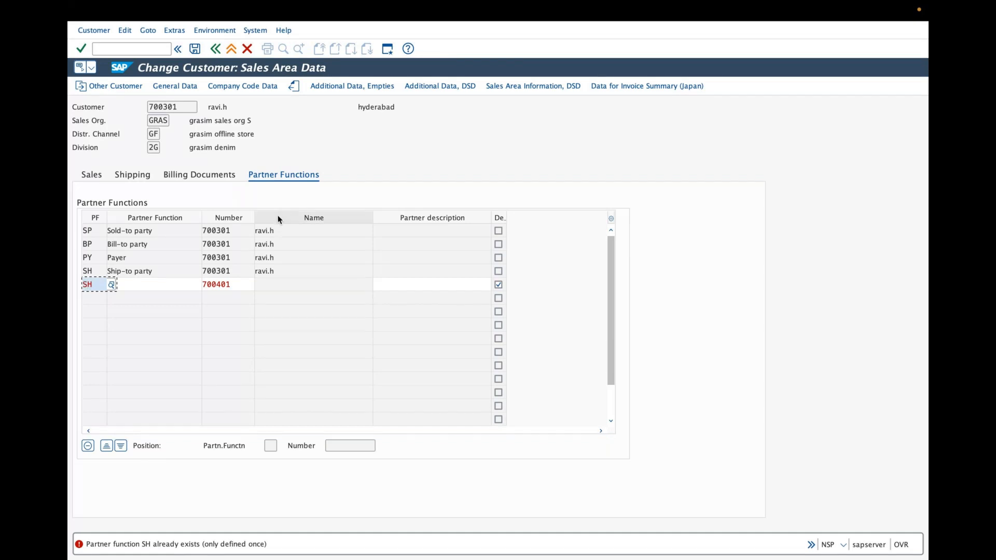
pyautogui.click(219, 52)
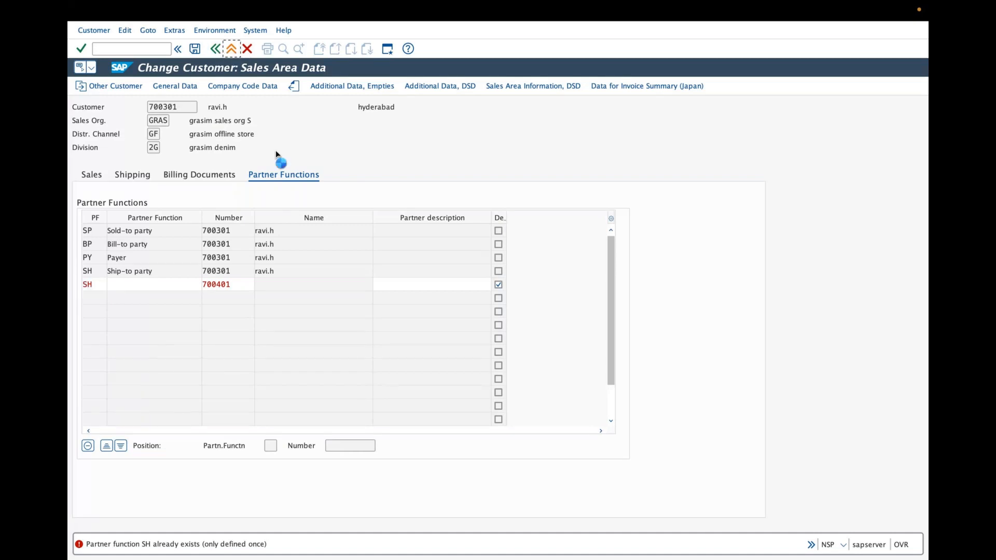
pyautogui.click(291, 170)
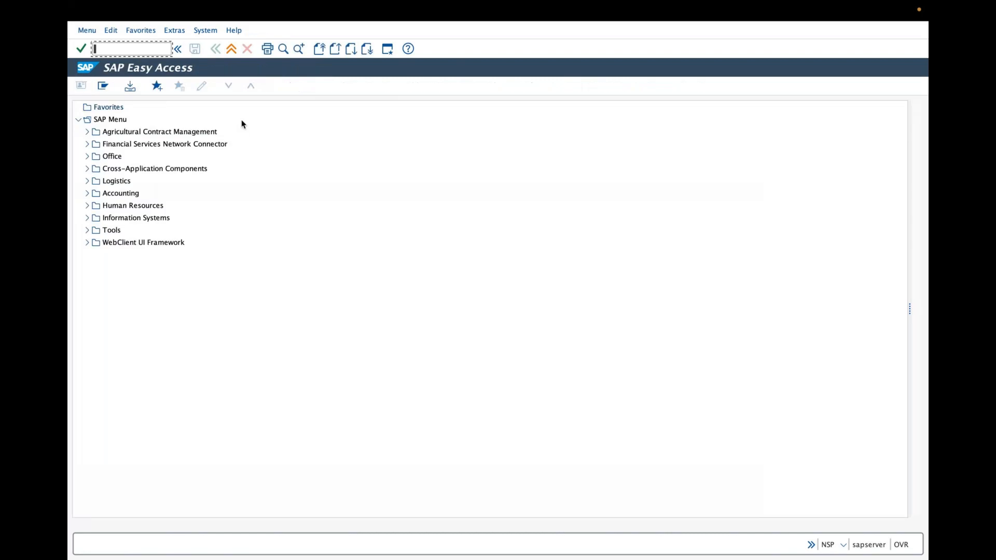
pyautogui.click(87, 30)
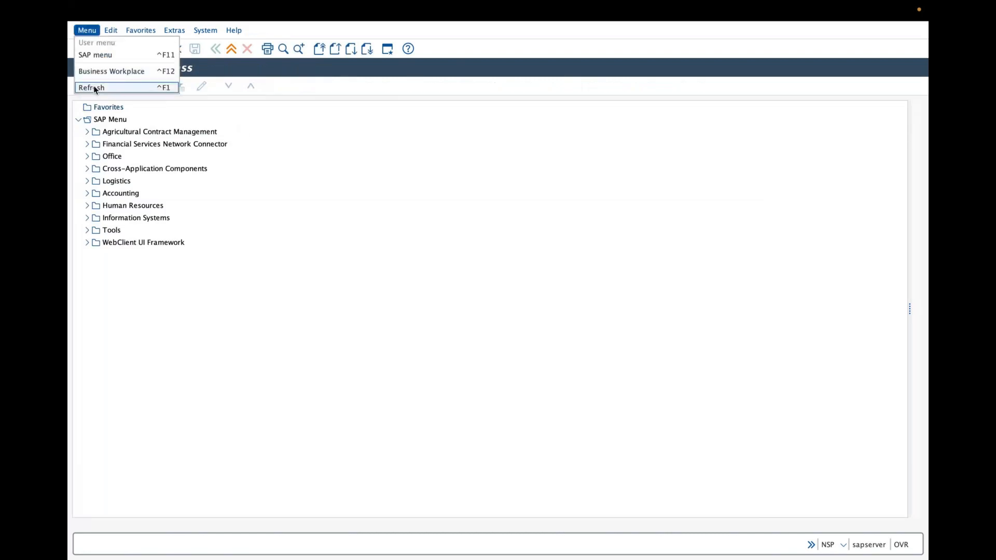
# Step: Refresh the SAP menu and reopen the Hyderabad sold-to customer in XD02 with its GRAS/GF/2G sales area
pyautogui.click(92, 88)
pyautogui.click(85, 30)
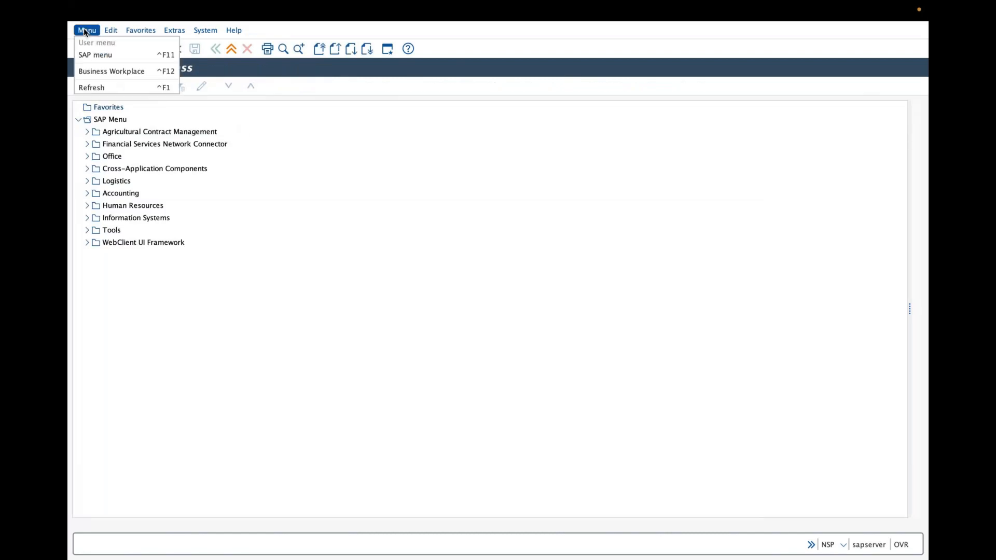
pyautogui.click(86, 87)
pyautogui.click(109, 47)
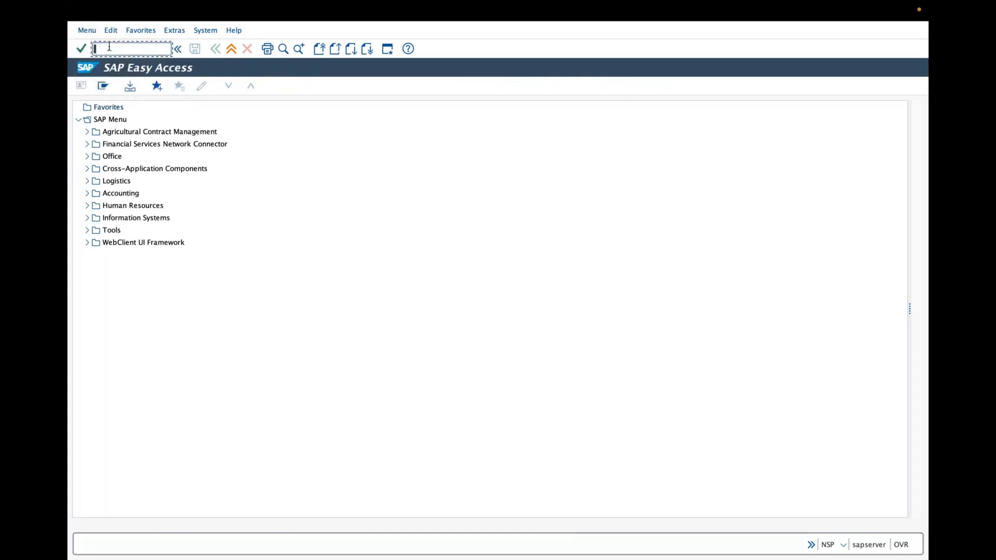
pyautogui.write('xd02')
pyautogui.press('Return')
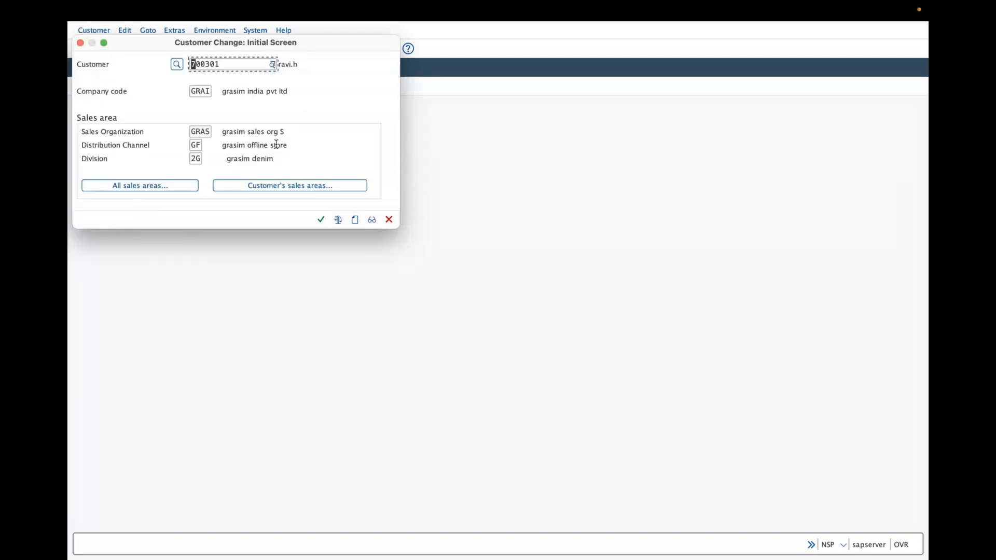
pyautogui.click(320, 219)
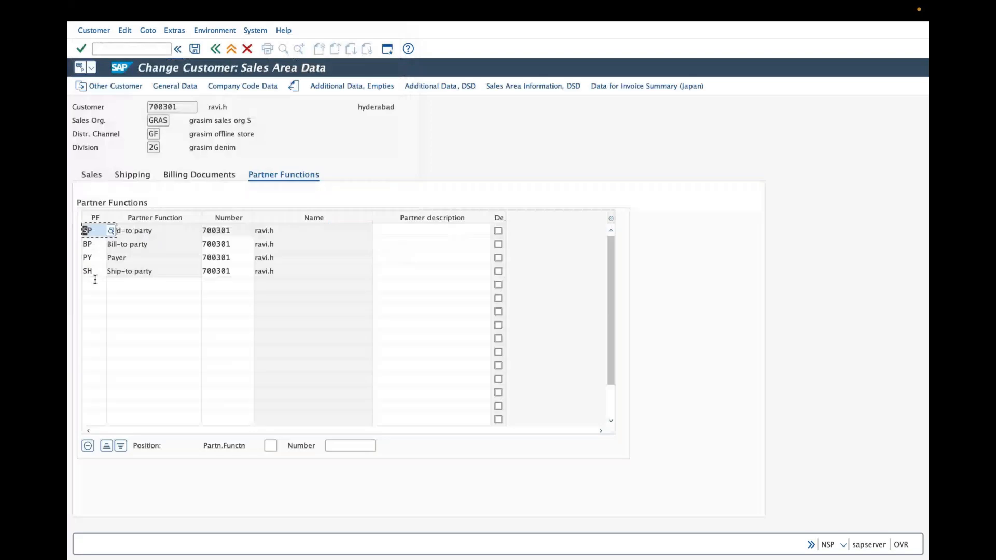
# Step: Try to add a second SH partner function row with the ship-to customer found through account group gra2
pyautogui.click(95, 283)
pyautogui.write('sh')
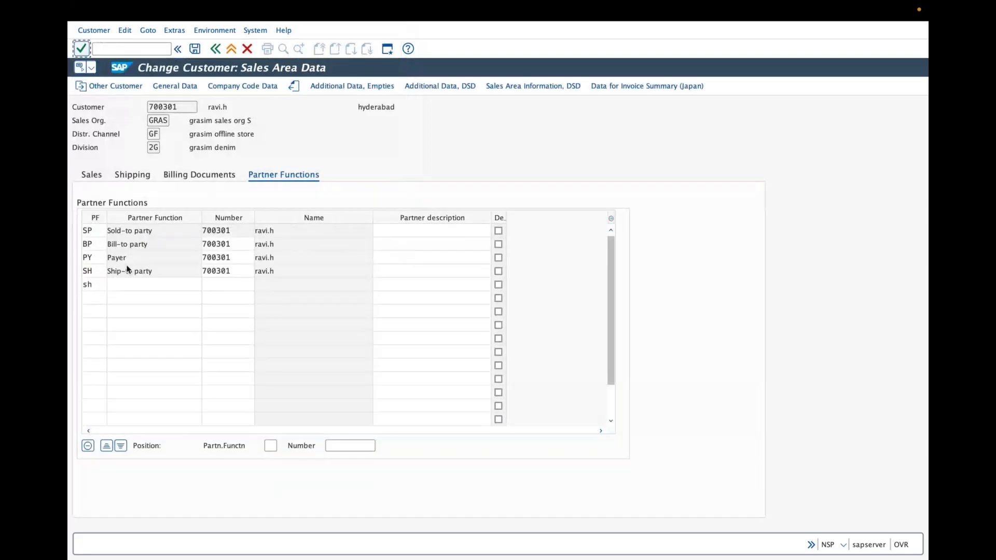
pyautogui.click(235, 288)
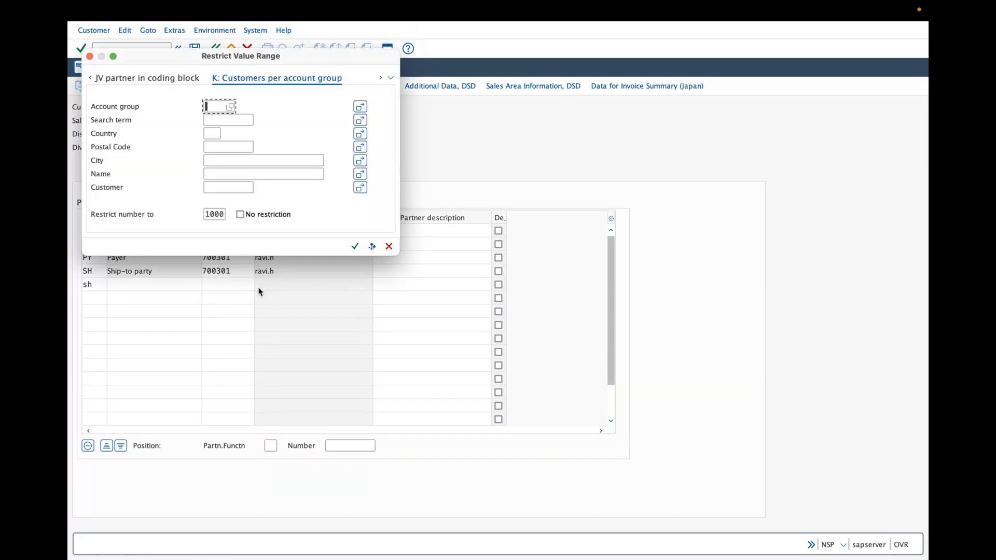
pyautogui.write('gra2')
pyautogui.press('Return')
pyautogui.click(259, 289)
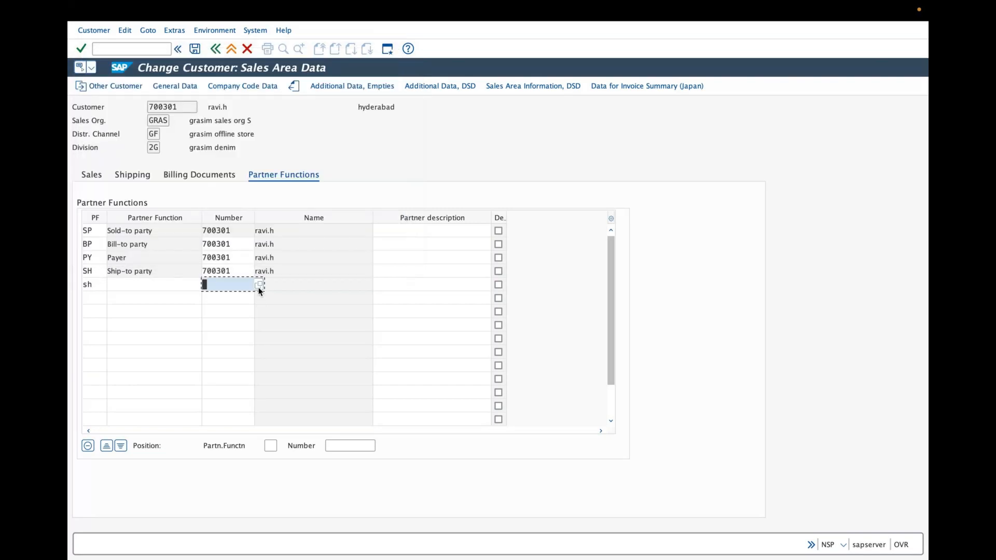
pyautogui.click(259, 286)
pyautogui.click(542, 165)
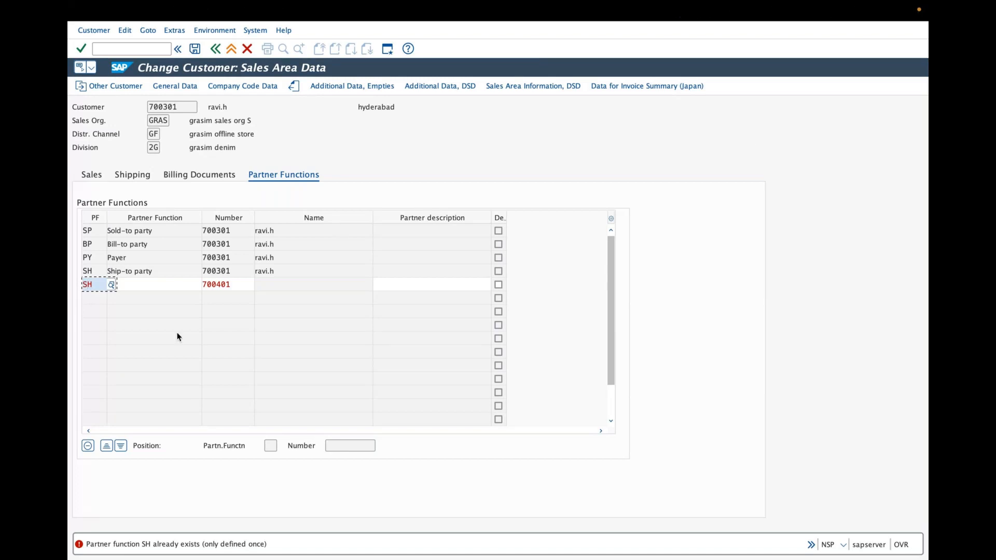
pyautogui.moveTo(914, 4)
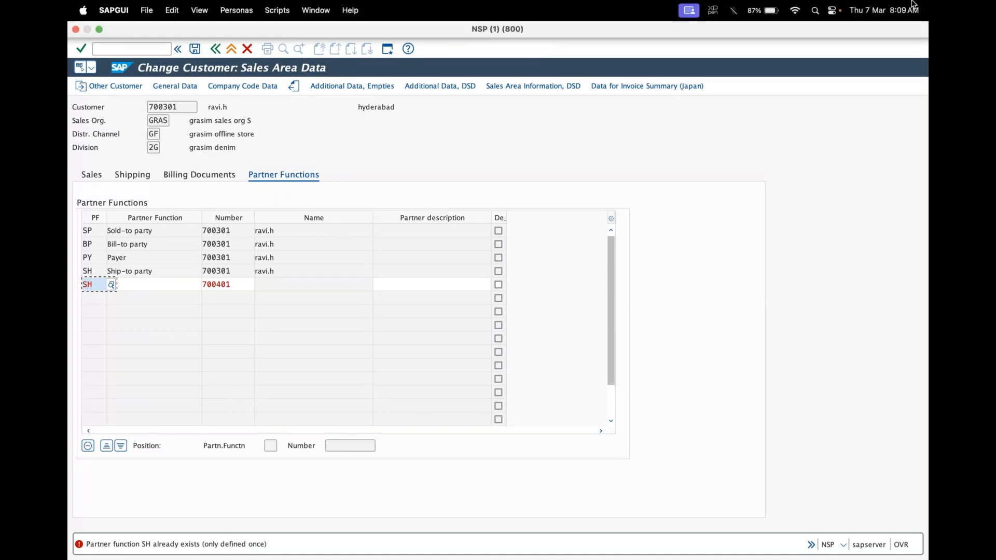
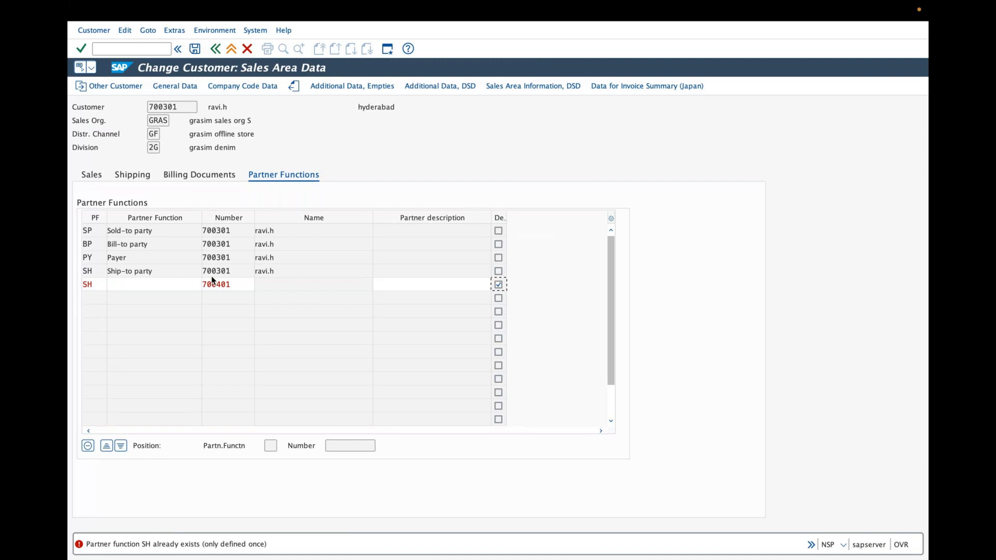
# Step: Exit the customer change and discard the second SH row without saving
pyautogui.click(247, 50)
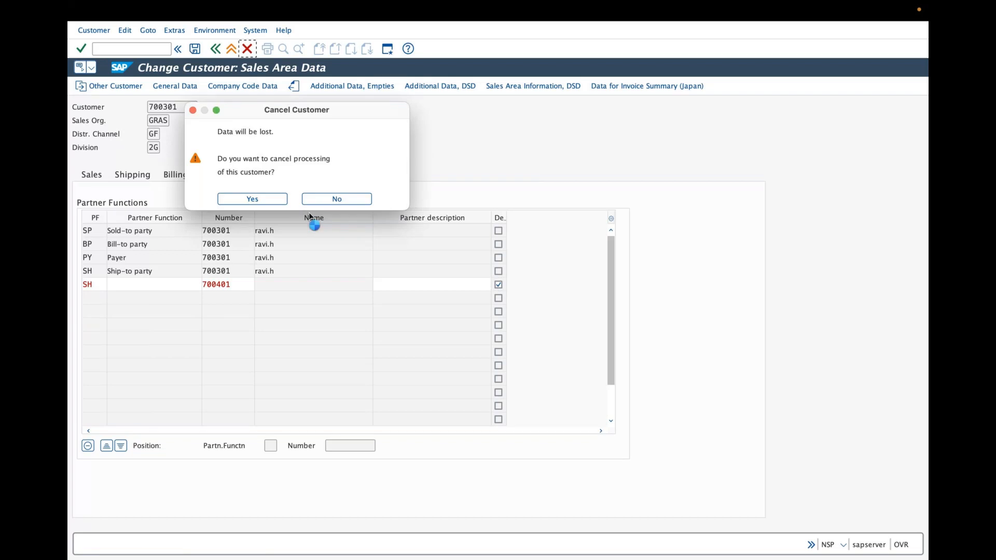
pyautogui.click(311, 202)
pyautogui.click(231, 50)
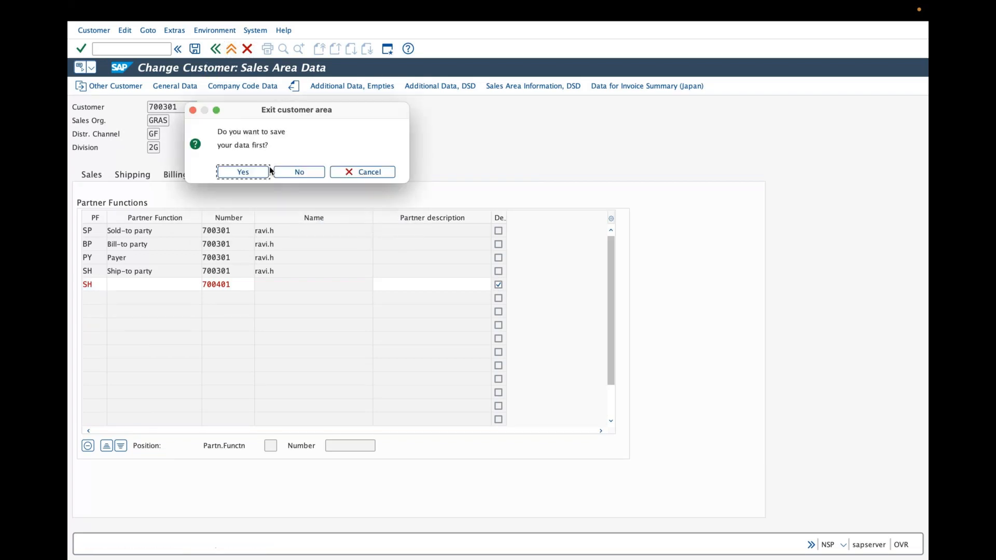
pyautogui.click(241, 170)
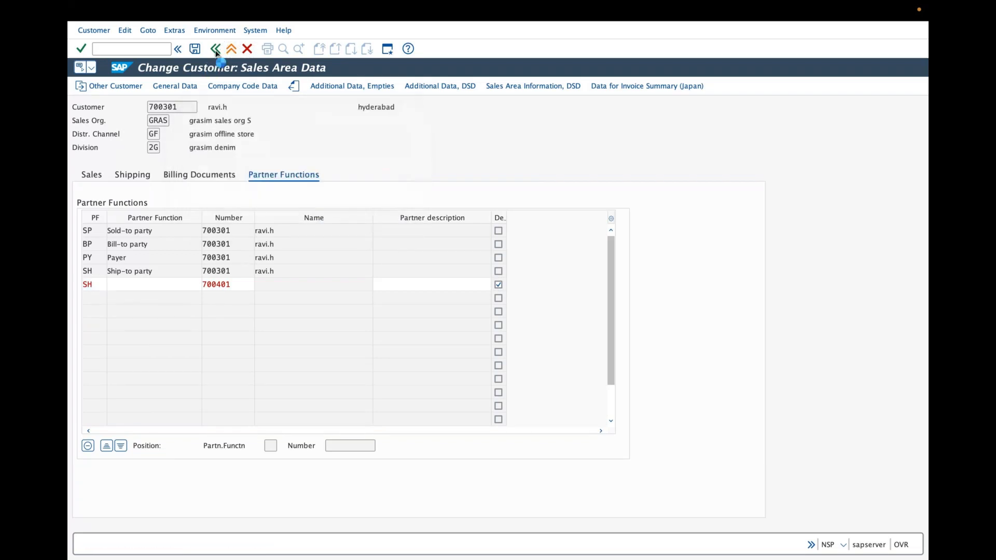
pyautogui.click(239, 52)
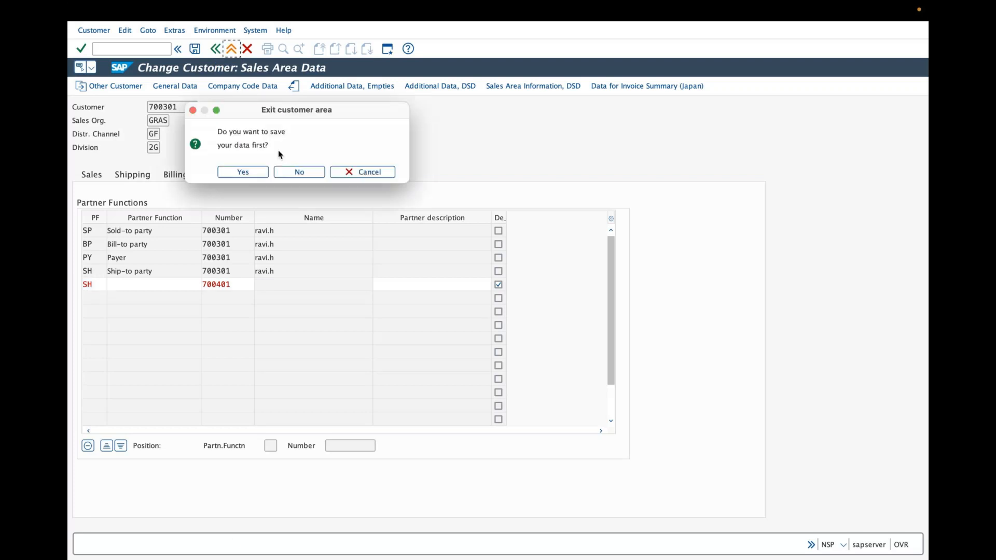
pyautogui.click(289, 169)
# Step: Start XD02, look up the Panasonic customer by account group and select its PANS/PF/PC sales area
pyautogui.write('xd02')
pyautogui.press('Return')
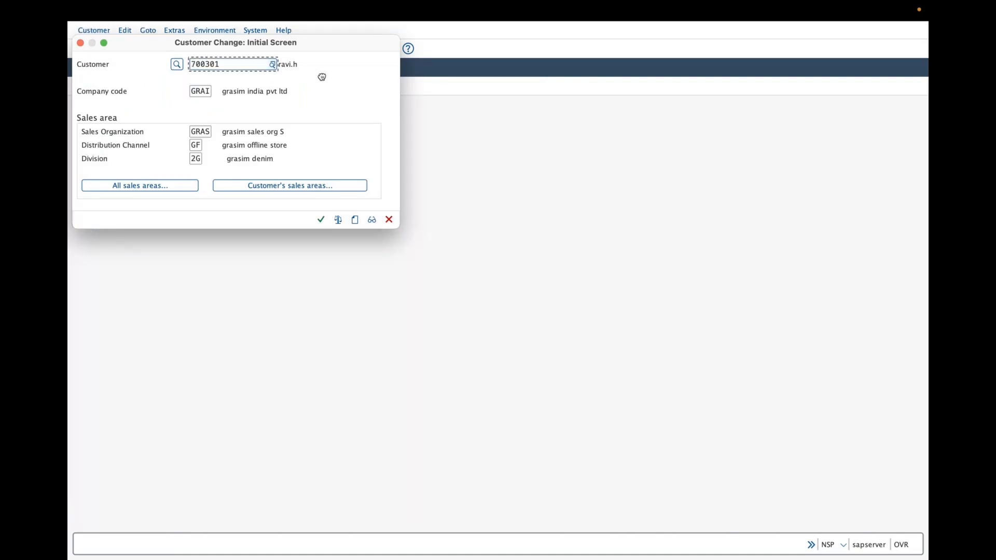
pyautogui.click(271, 65)
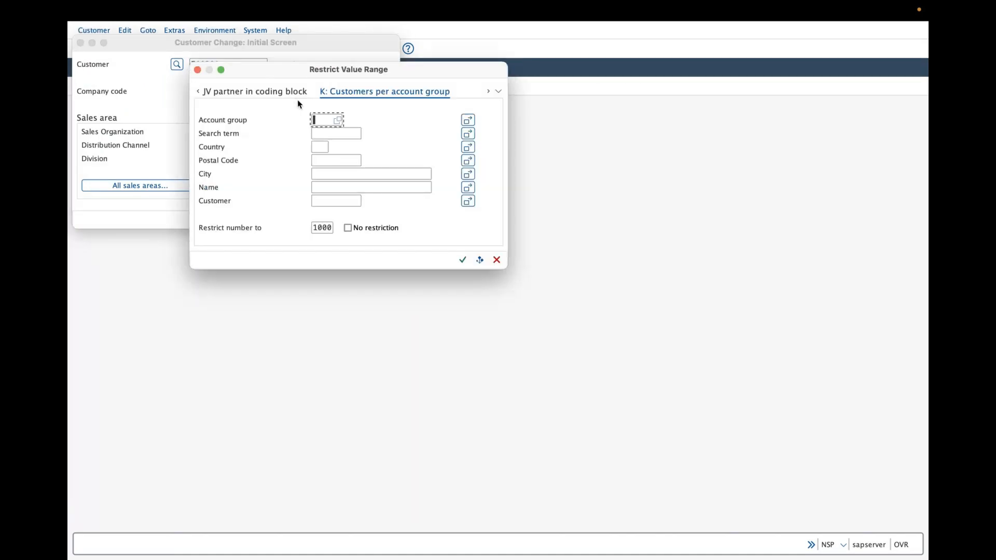
pyautogui.write('pan')
pyautogui.press('Return')
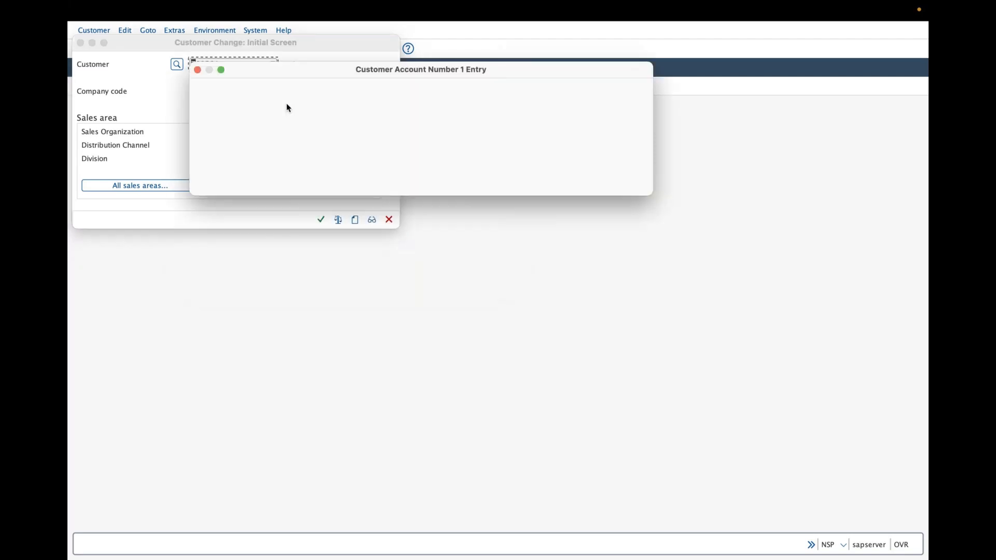
pyautogui.doubleClick(318, 123)
pyautogui.click(316, 185)
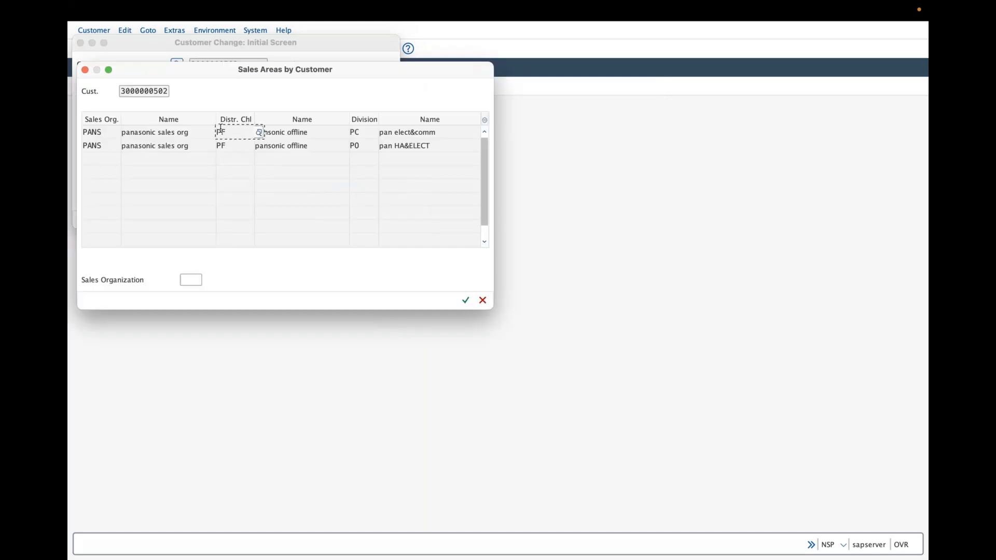
pyautogui.doubleClick(220, 132)
# Step: Try to open the Panasonic customer with company code PAN1
pyautogui.doubleClick(210, 90)
pyautogui.write('pab')
pyautogui.write('1')
pyautogui.press('Return')
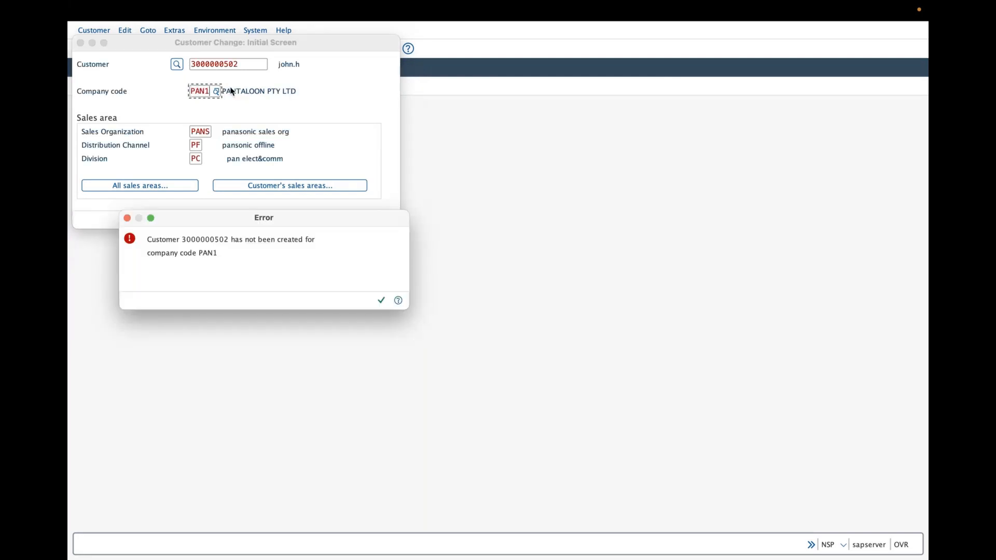
pyautogui.press('Return')
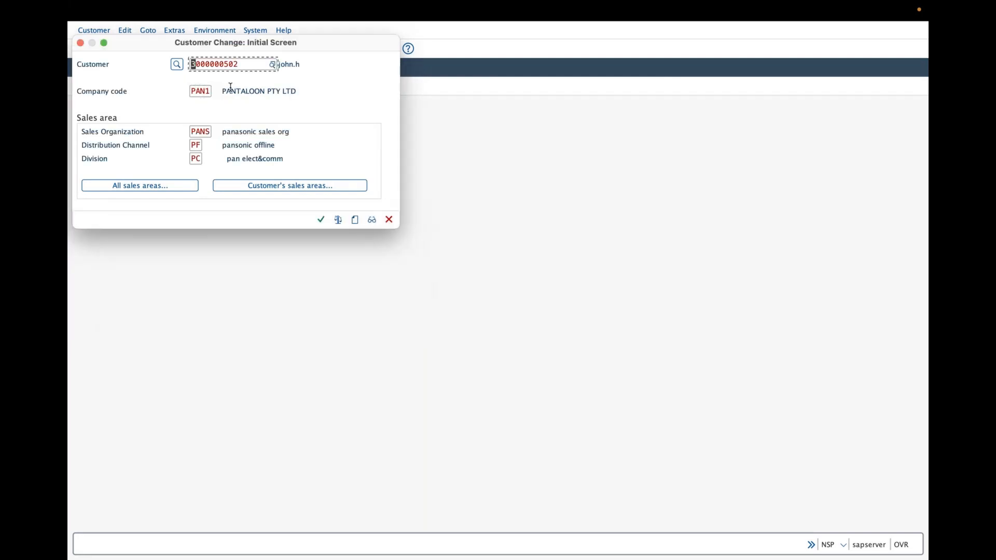
pyautogui.click(321, 219)
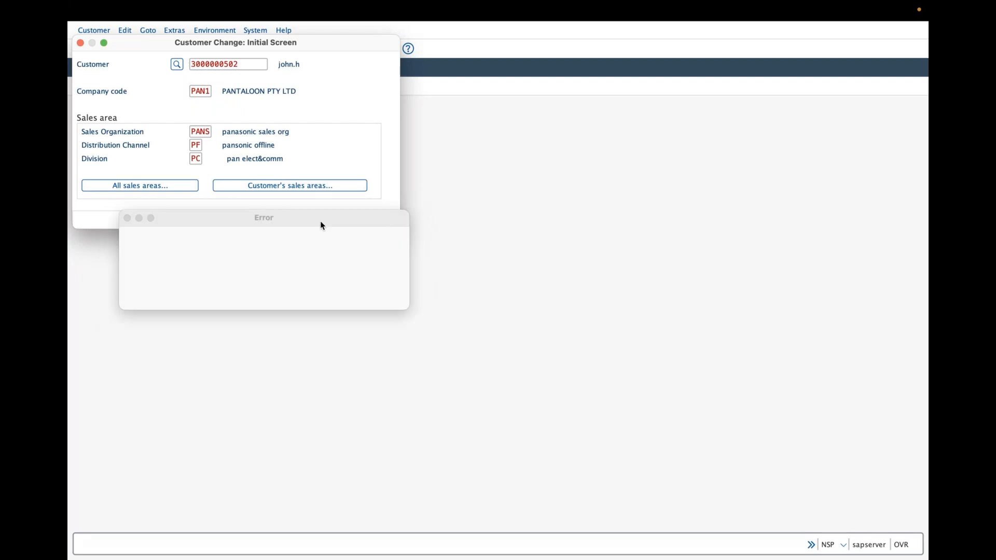
pyautogui.click(380, 300)
# Step: Switch the Panasonic customer to its PANS/PF/PO sales area and try opening it under company code PAN1
pyautogui.click(306, 184)
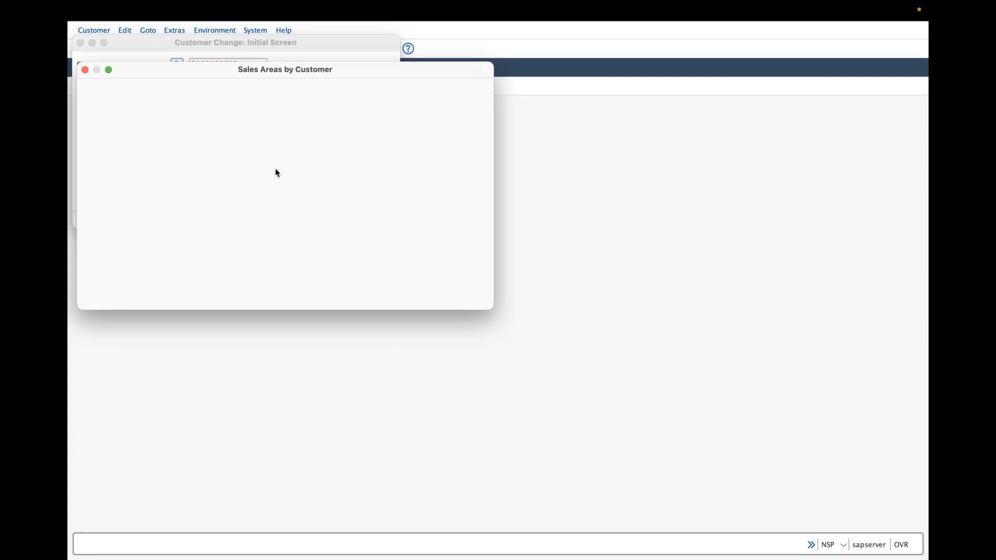
pyautogui.doubleClick(271, 146)
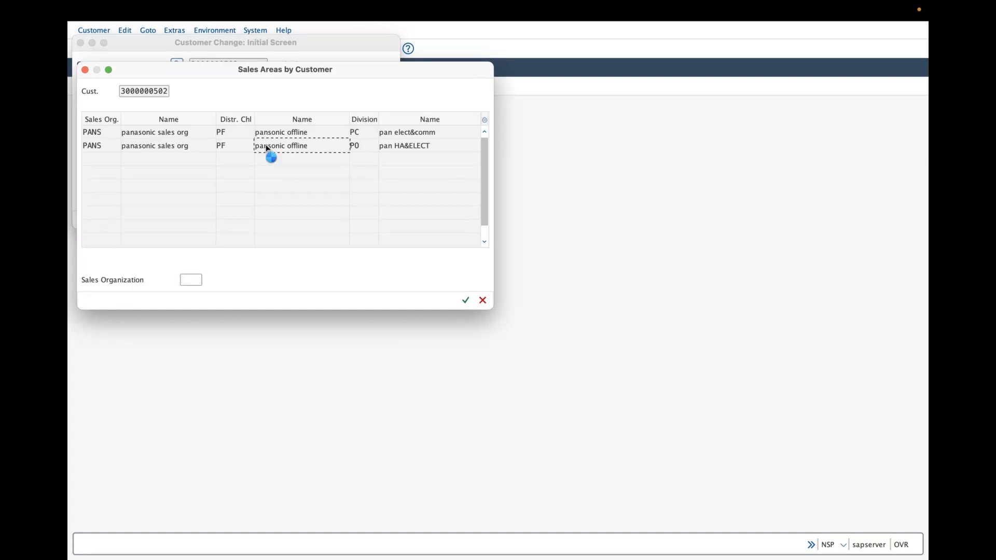
pyautogui.click(321, 220)
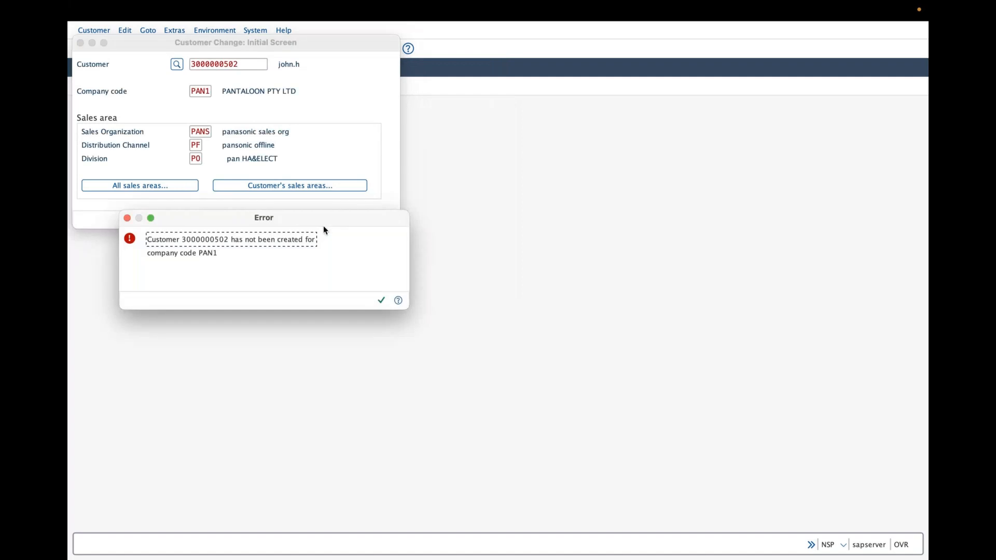
pyautogui.click(381, 301)
# Step: Clear the company code and open the Panasonic customer's partner functions for the PANS/PF/PO sales area
pyautogui.moveTo(190, 92); pyautogui.dragTo(202, 91)
pyautogui.press('BackSpace')
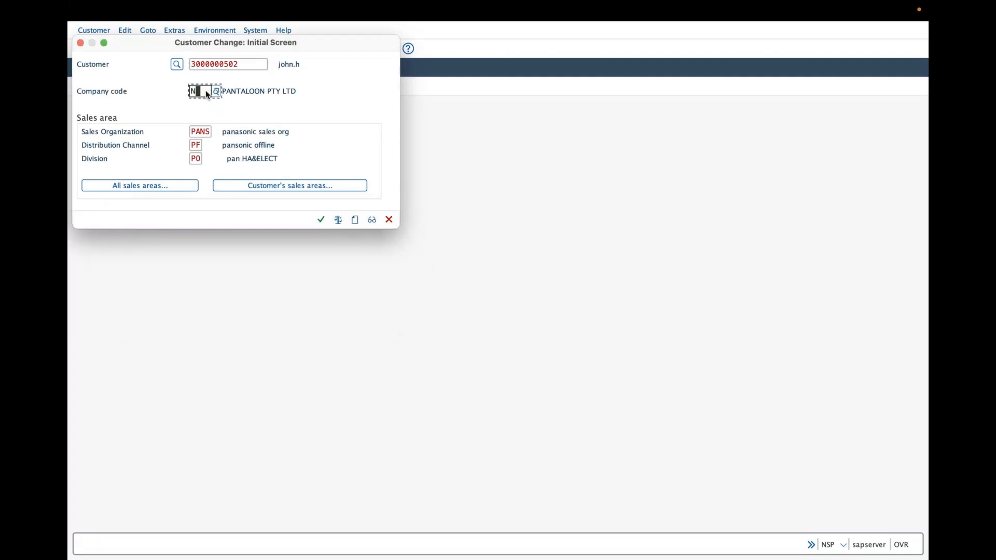
pyautogui.press('BackSpace')
pyautogui.press('BackSpace')
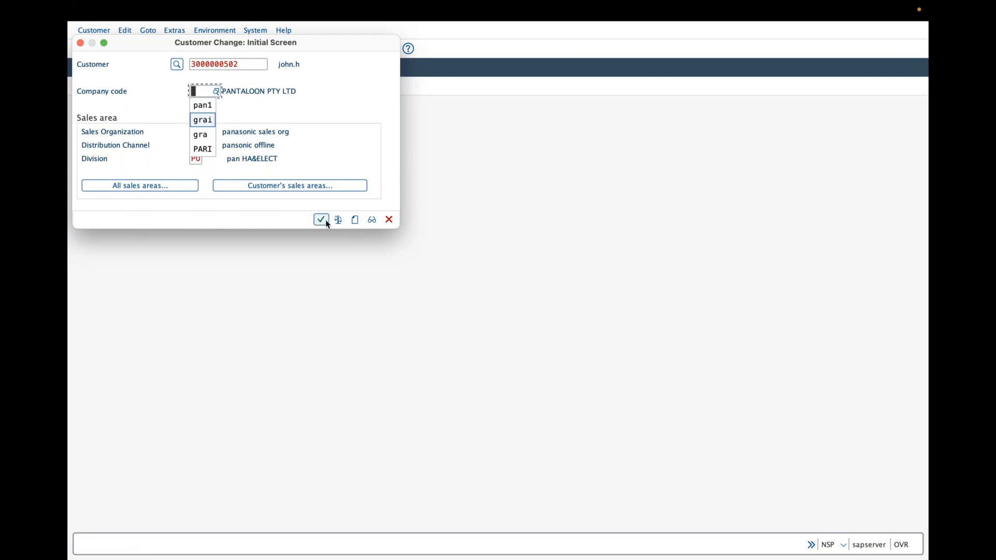
pyautogui.click(322, 220)
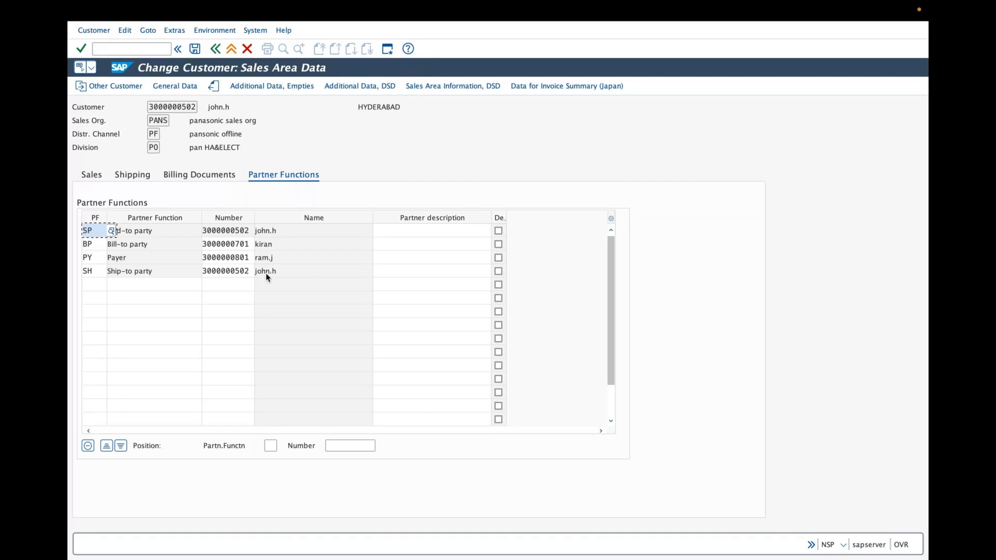
pyautogui.click(94, 280)
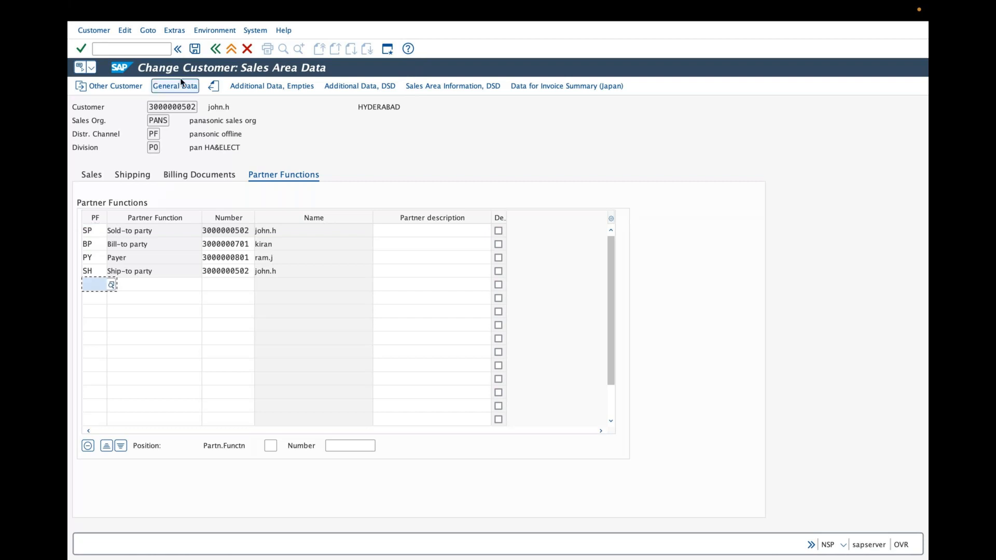
# Step: Leave the Panasonic customer and reopen the Hyderabad GRASIM customer in XD02 for sales area GRAS/GF/2G without a company code
pyautogui.click(215, 50)
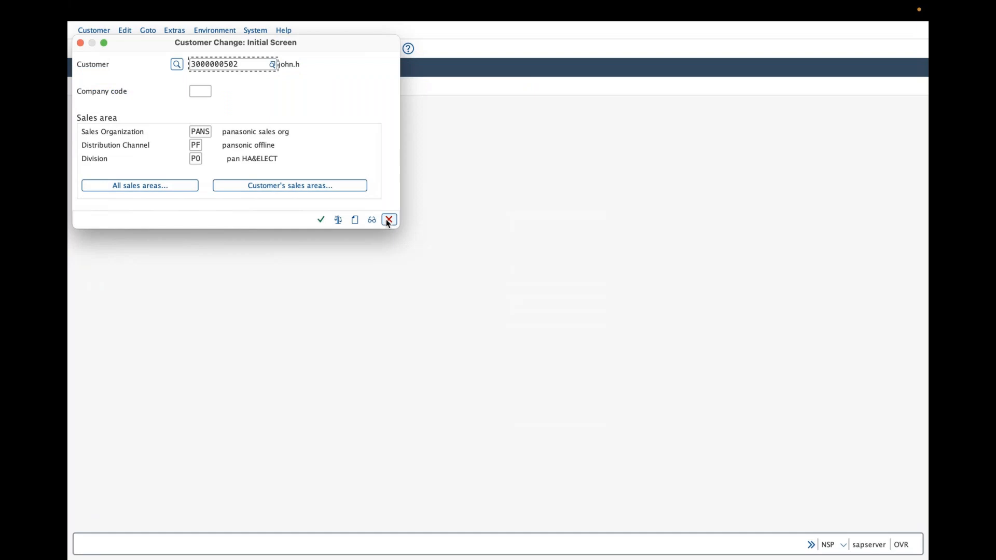
pyautogui.click(388, 221)
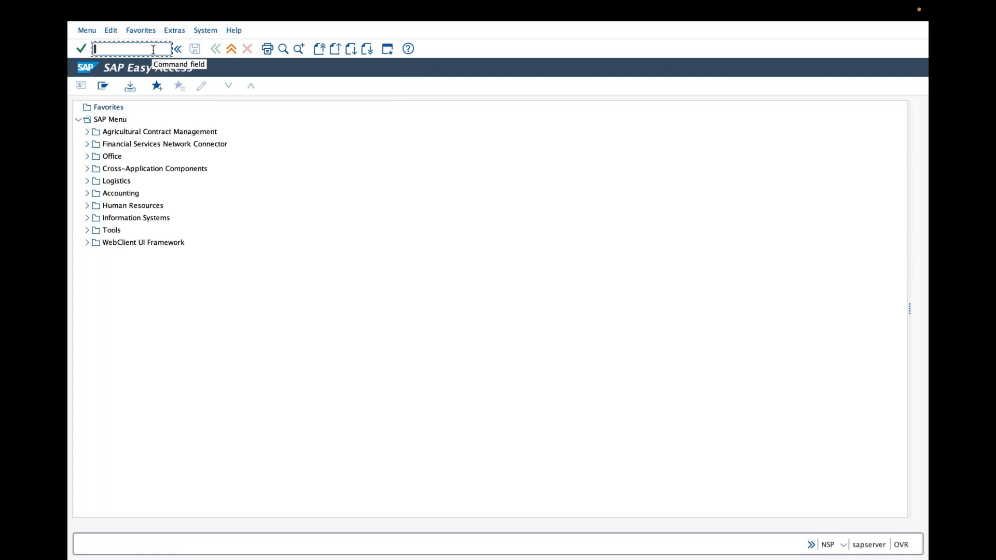
pyautogui.write('xd02')
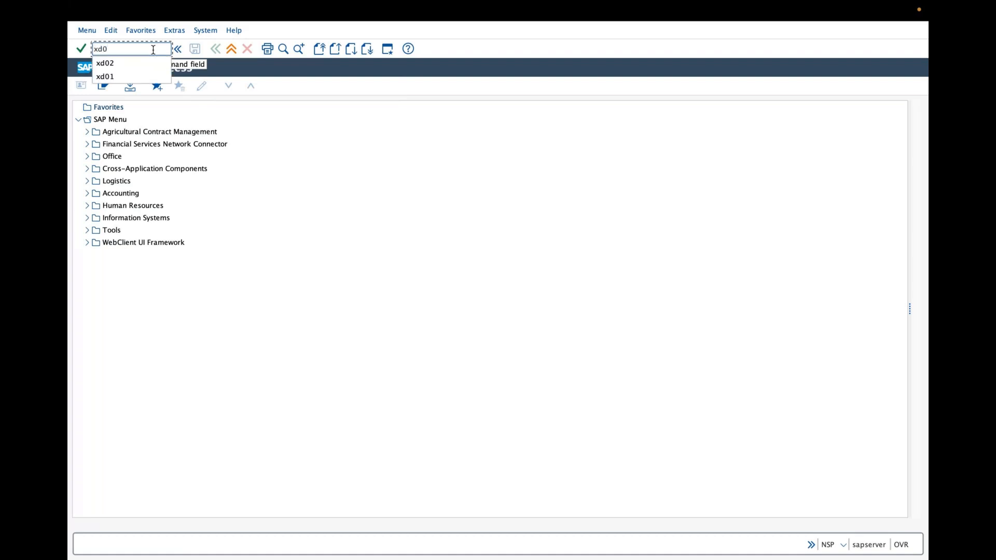
pyautogui.press('Return')
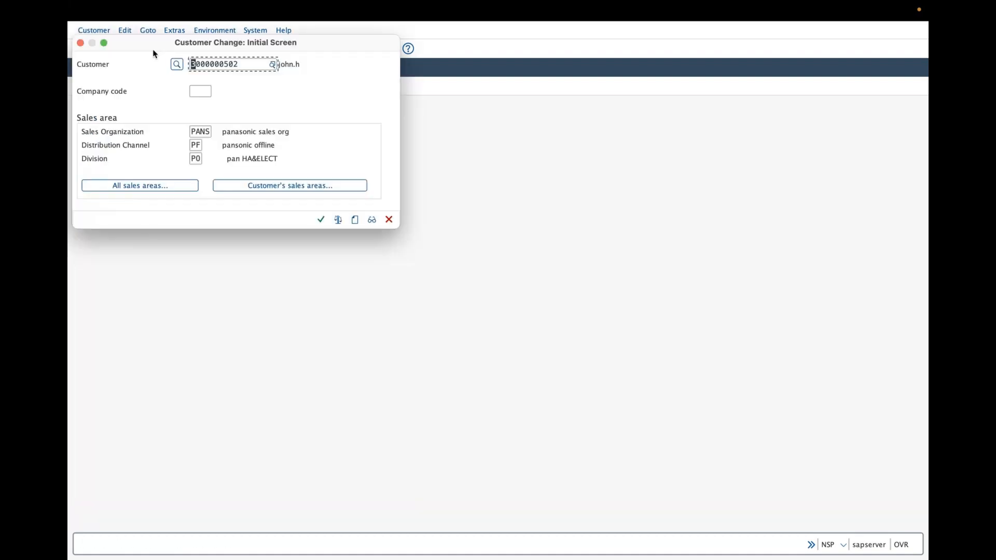
pyautogui.press('BackSpace')
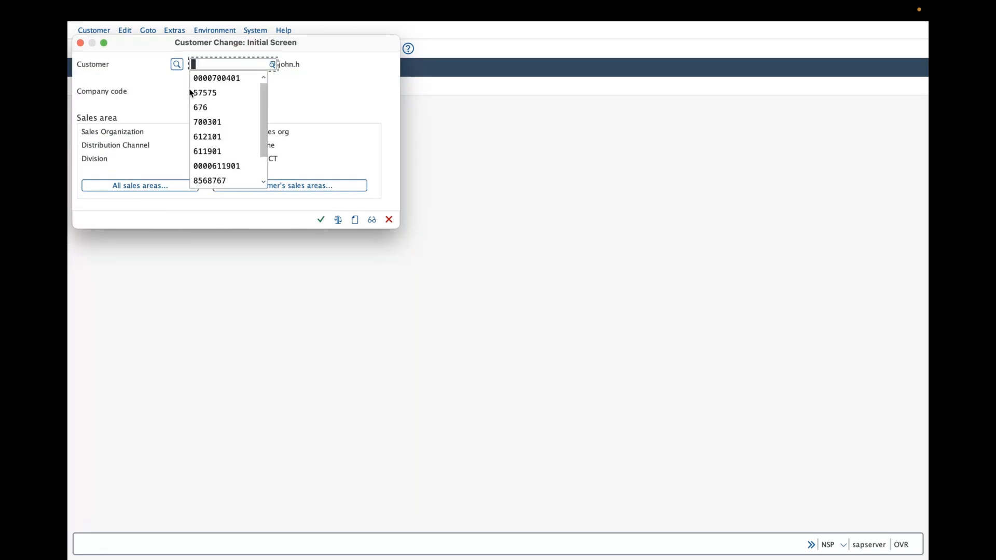
pyautogui.click(204, 120)
pyautogui.click(283, 187)
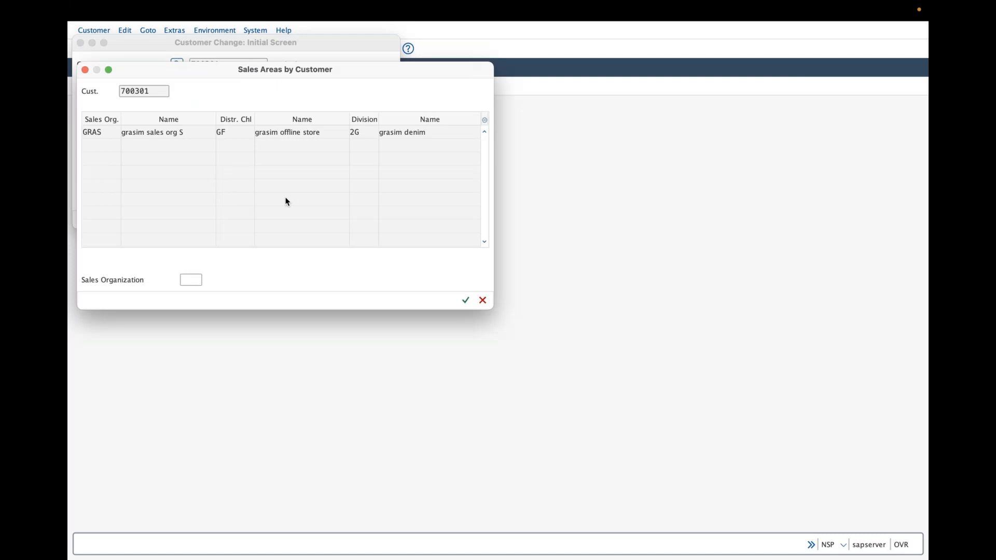
pyautogui.doubleClick(269, 136)
pyautogui.click(317, 221)
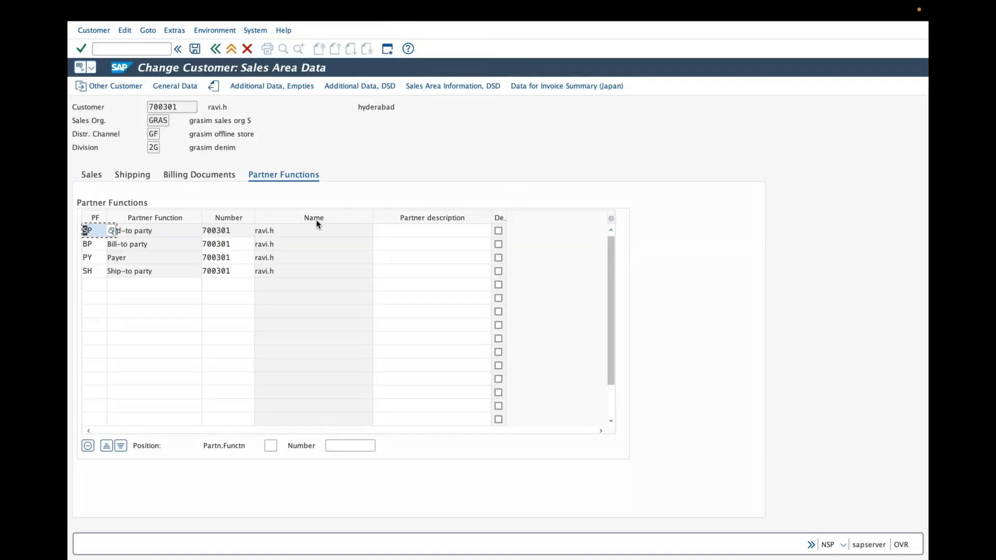
# Step: Replace the ship-to party's number in the Hyderabad customer's partner functions with the GRASIM ship-to customer's number
pyautogui.click(232, 271)
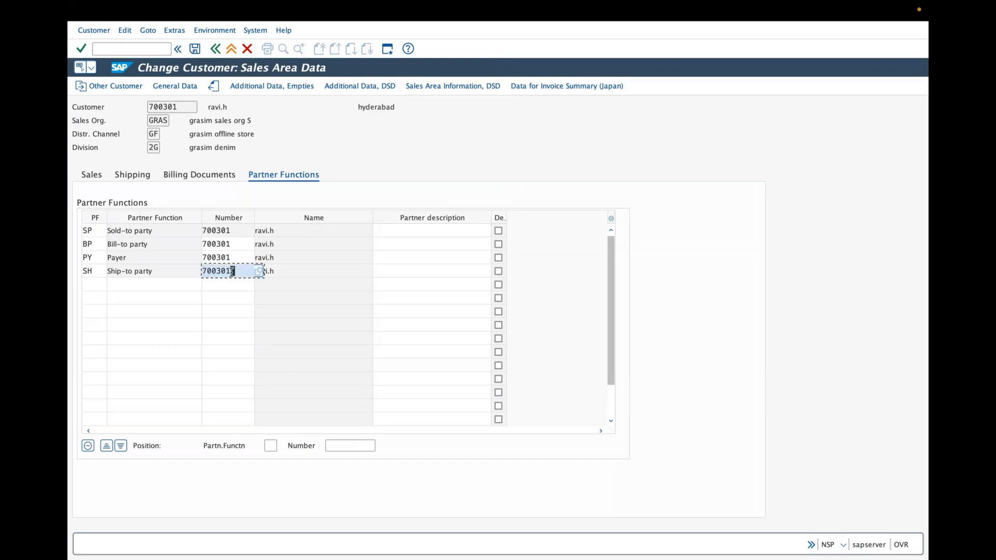
pyautogui.hotkey('shift', 'Left')
pyautogui.hotkey('shift', 'Left')
pyautogui.press('BackSpace')
pyautogui.press('BackSpace')
pyautogui.write('40')
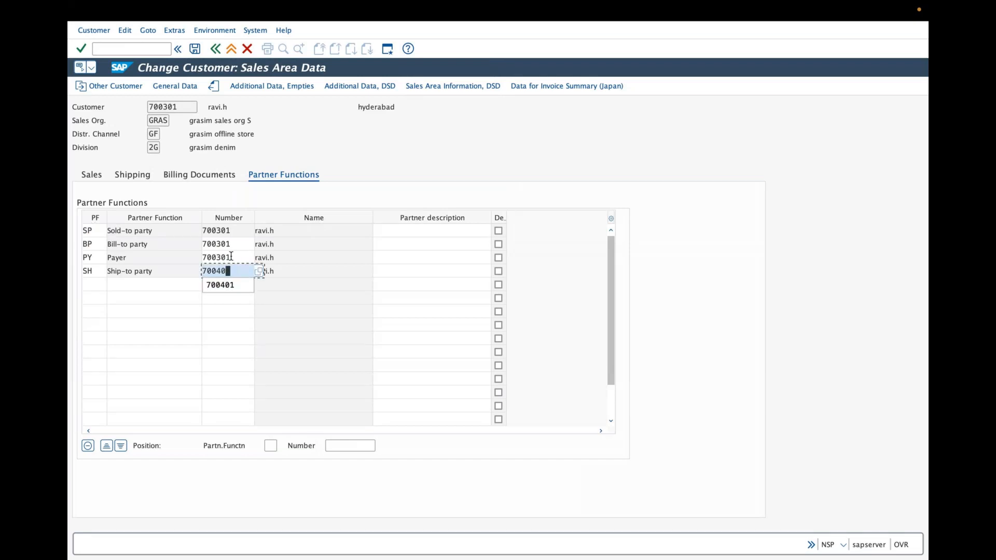
pyautogui.write('1')
pyautogui.press('Return')
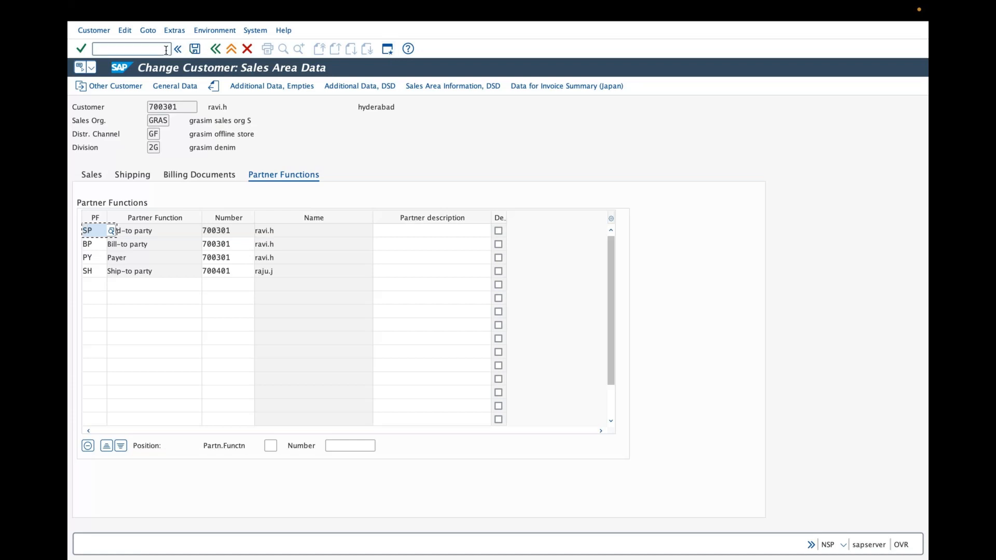
# Step: In a new session, open SPRO's Define Account Groups and Field Selection for Customers under Logistics - General, Business Partner, Customers, Control
pyautogui.press('super+n')
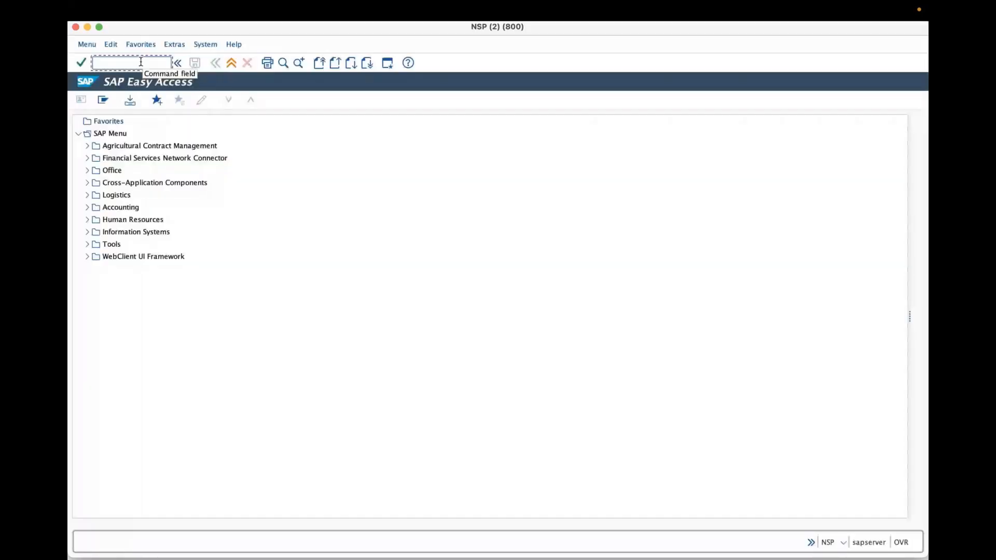
pyautogui.write('spro')
pyautogui.press('Return')
pyautogui.click(101, 100)
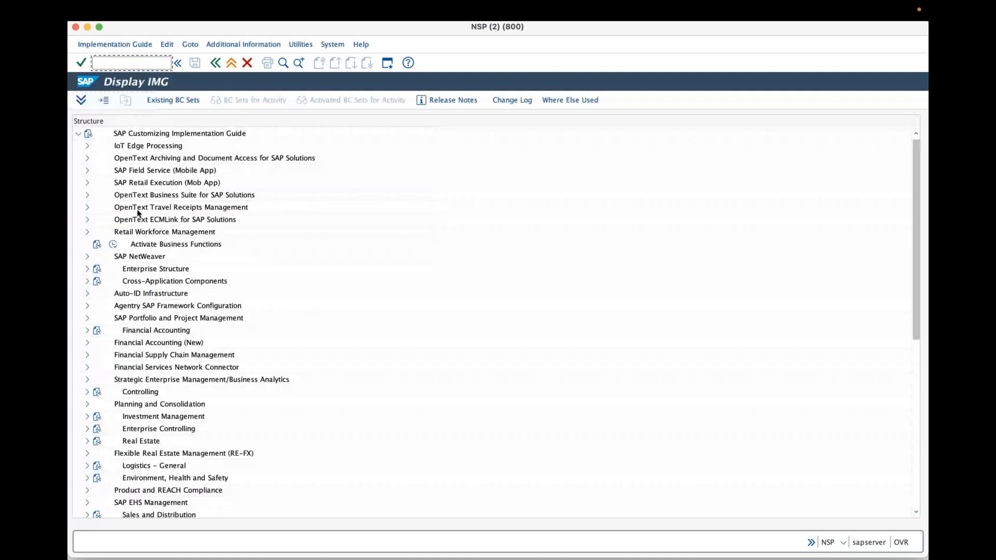
pyautogui.click(87, 466)
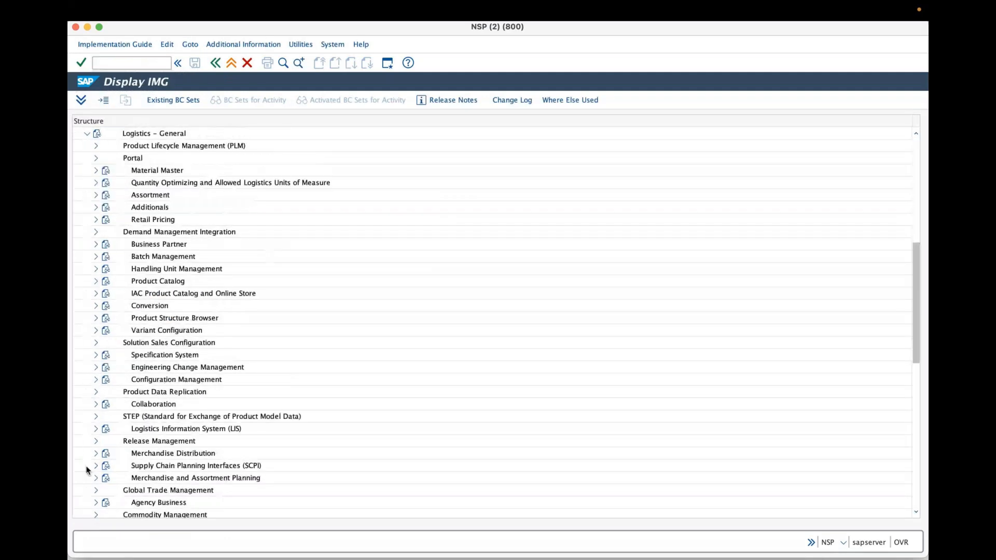
pyautogui.click(96, 244)
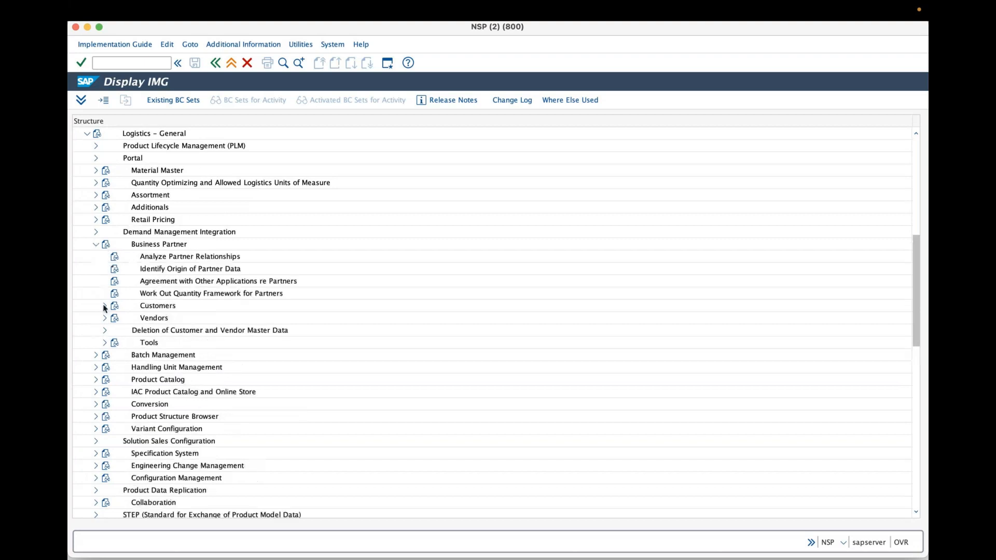
pyautogui.click(104, 306)
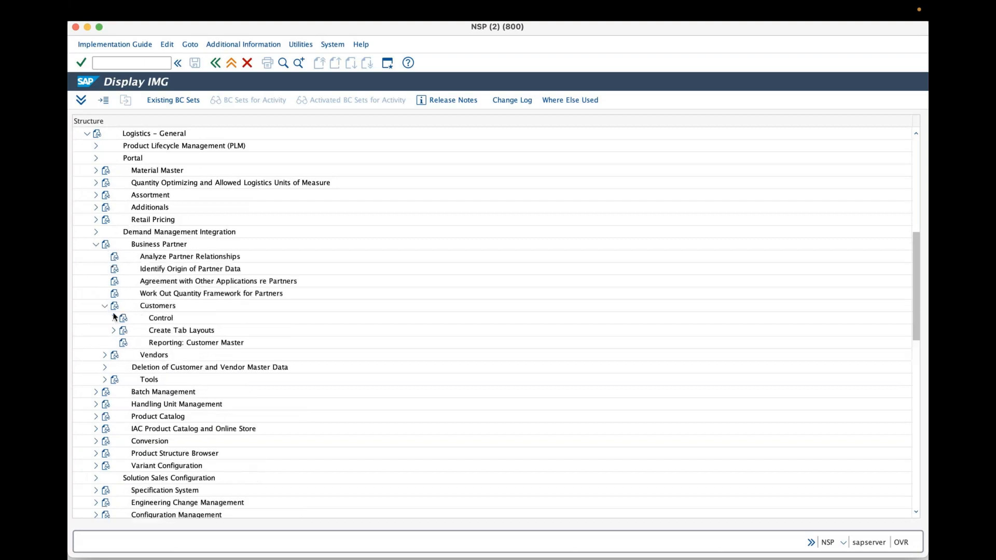
pyautogui.click(113, 318)
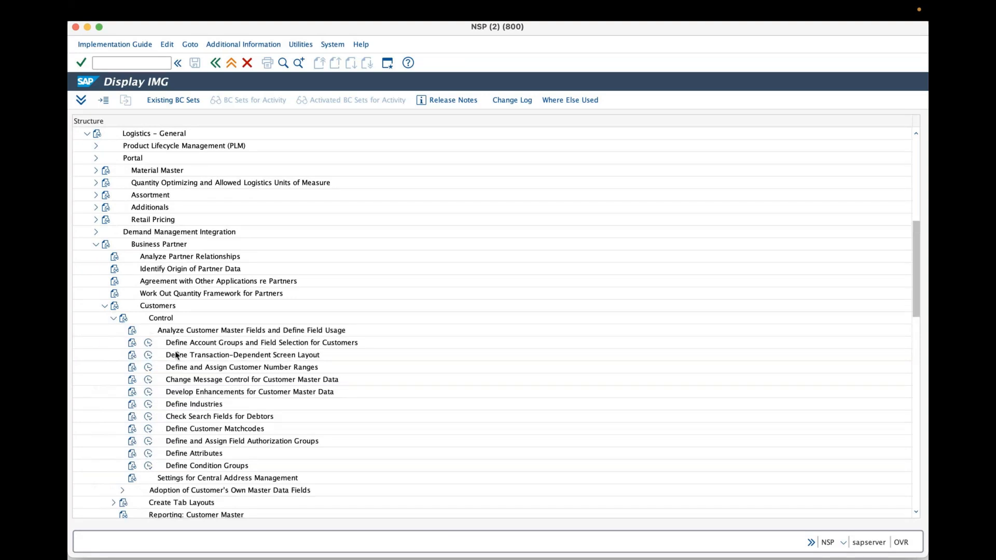
pyautogui.click(148, 343)
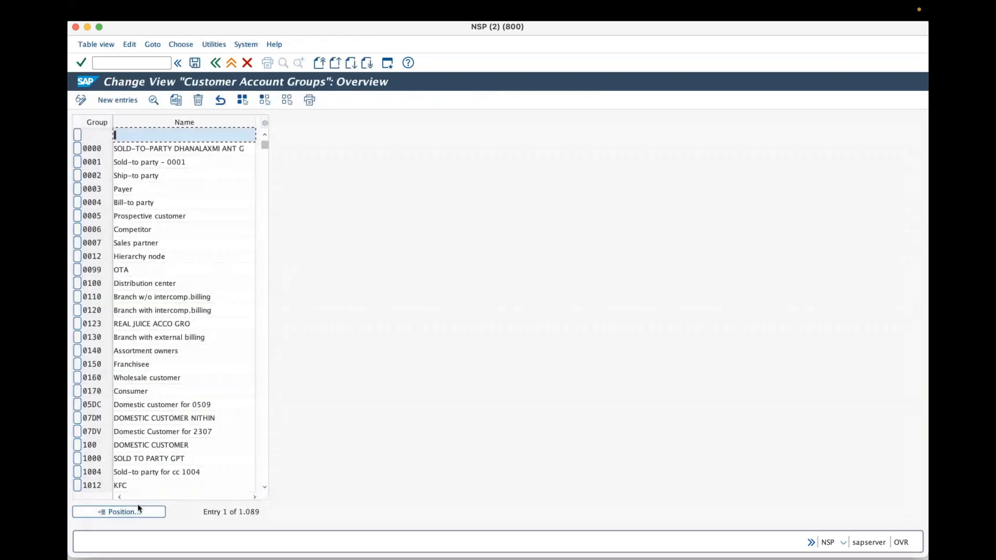
# Step: Find account group GRA1 in the customer account groups and open its details
pyautogui.click(139, 510)
pyautogui.write('gr')
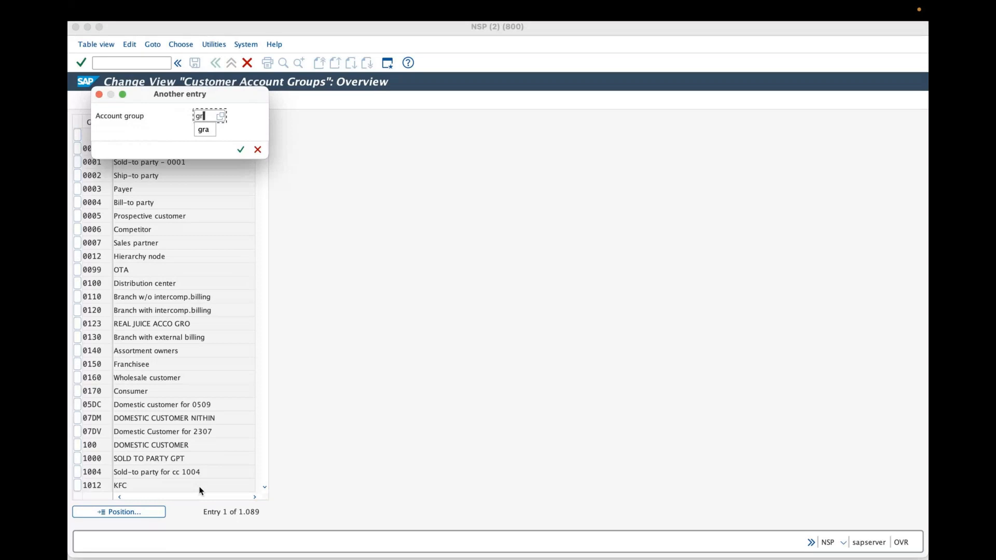
pyautogui.press('Escape')
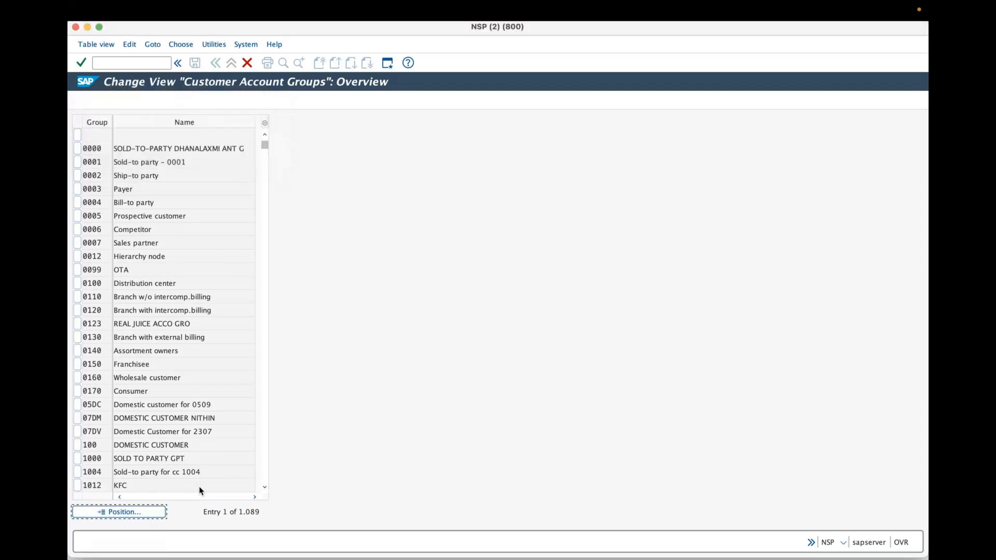
pyautogui.press('F2')
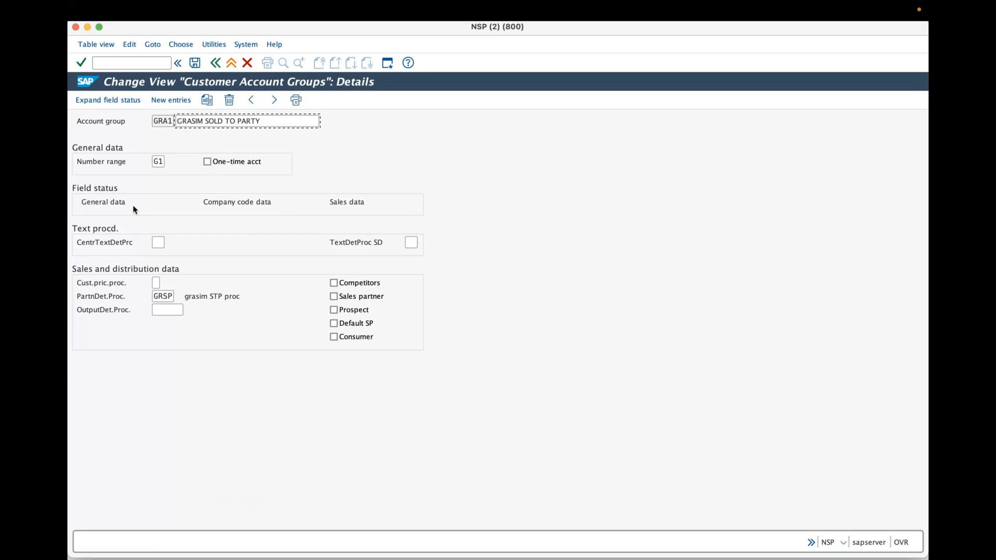
# Step: Check the Partner usage field status in GRA1's sales data, and leave customizing without changes
pyautogui.doubleClick(346, 203)
pyautogui.doubleClick(112, 243)
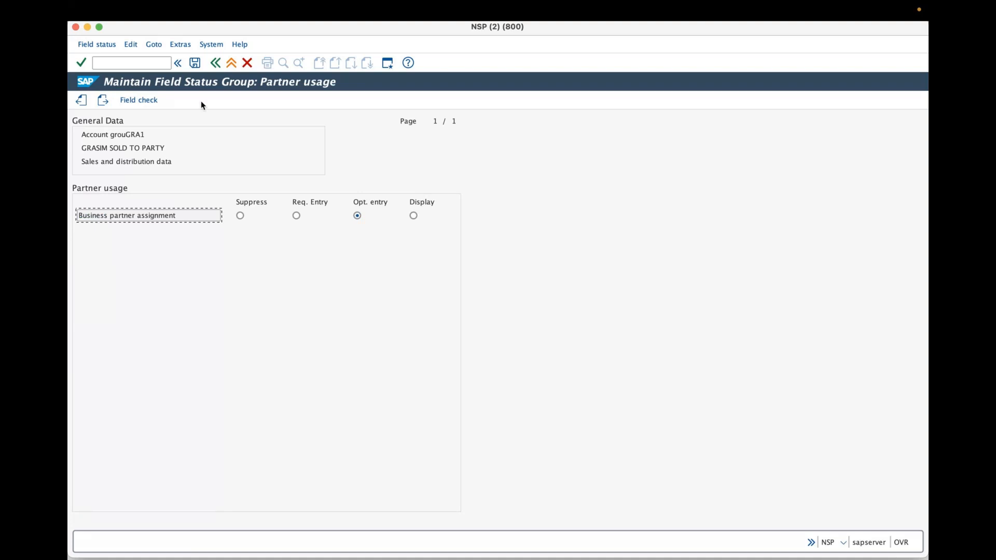
pyautogui.click(213, 63)
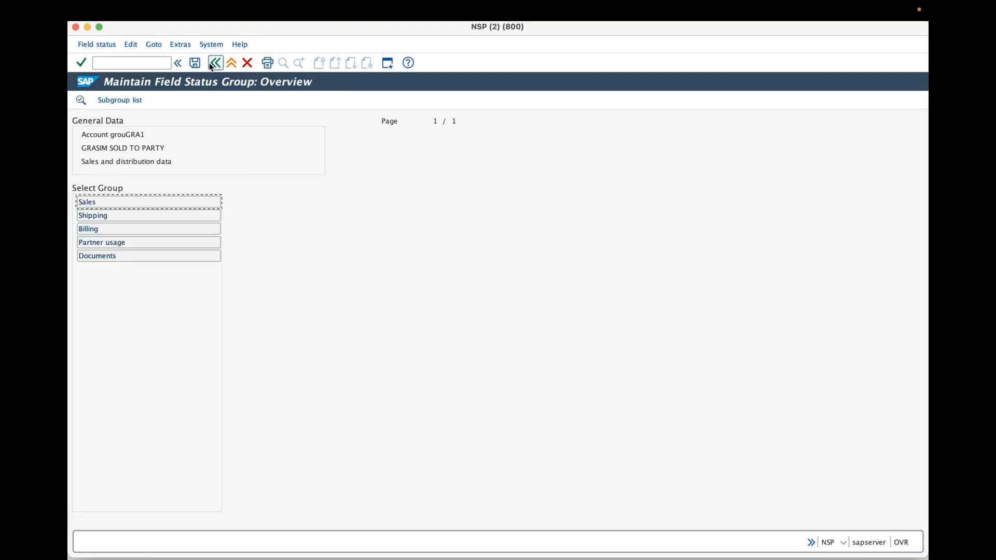
pyautogui.click(213, 63)
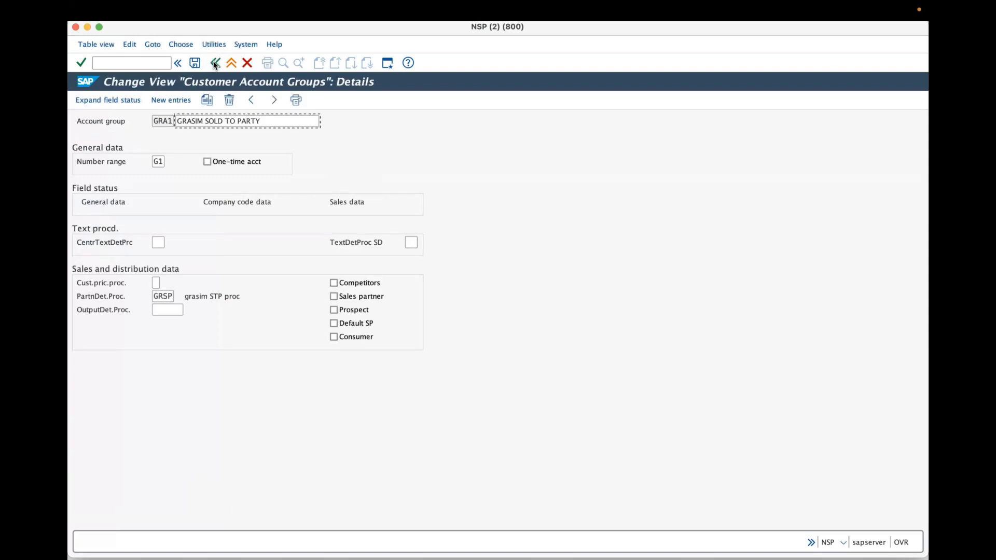
pyautogui.click(214, 63)
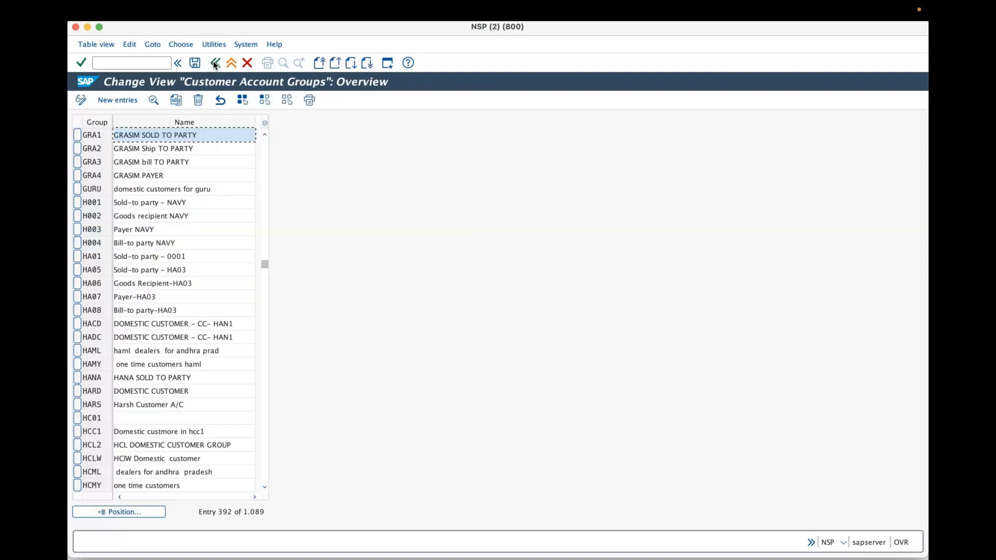
pyautogui.click(213, 63)
pyautogui.click(214, 62)
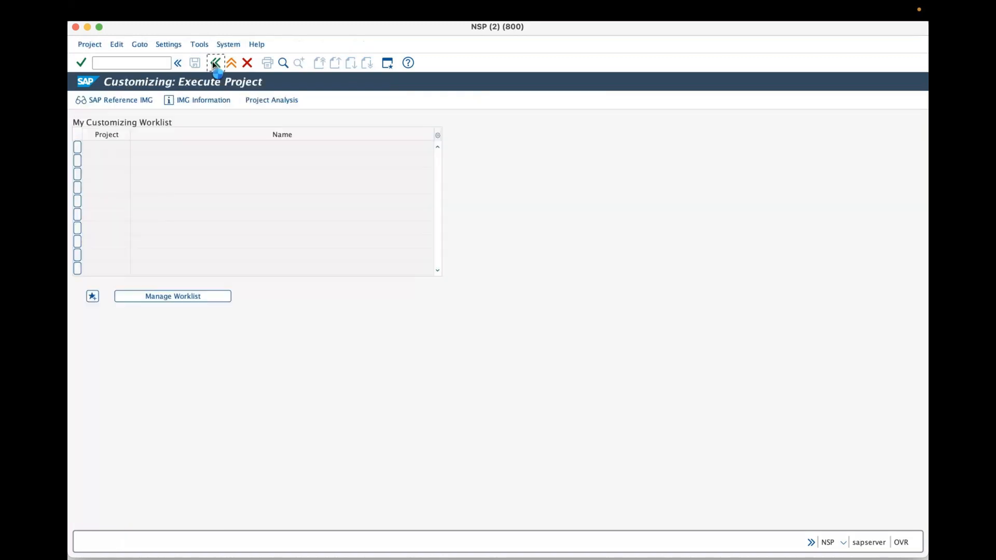
pyautogui.click(213, 62)
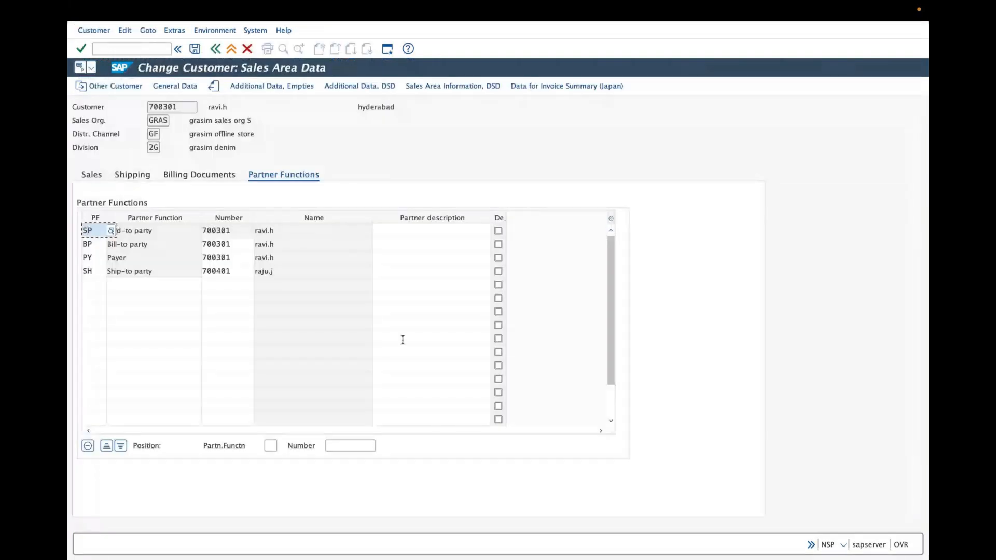
# Step: Point out the empty partner function row and save the Hyderabad customer with its reassigned ship-to party
pyautogui.click(91, 286)
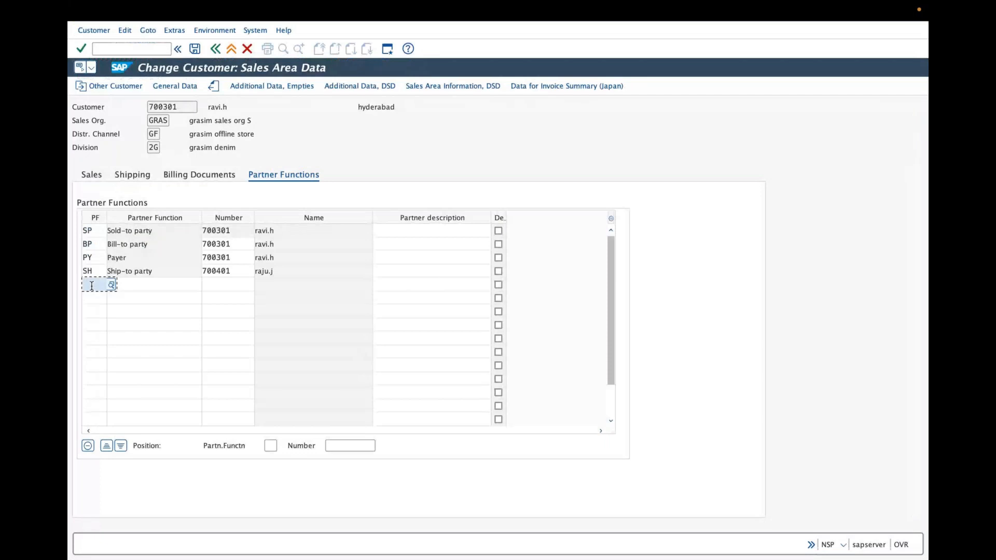
pyautogui.click(226, 286)
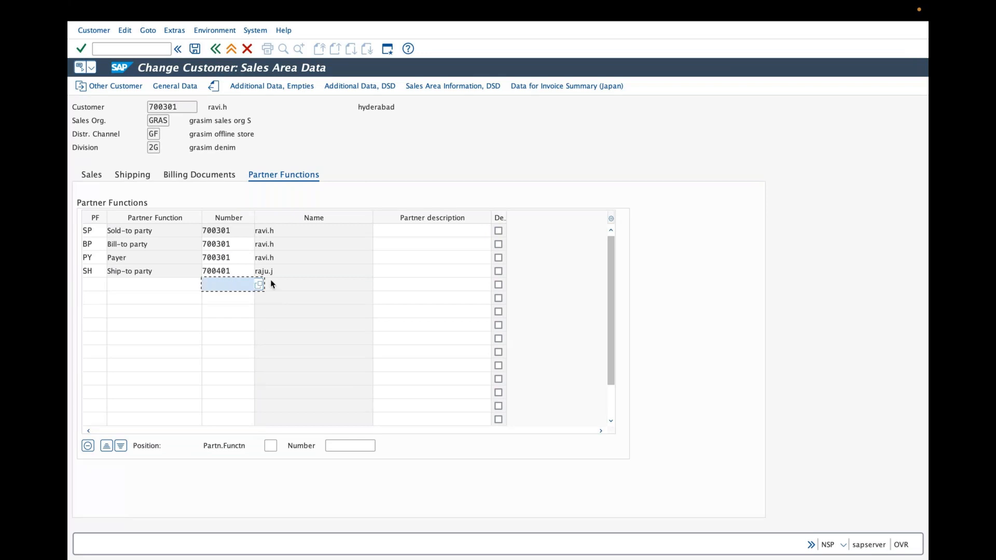
pyautogui.click(195, 50)
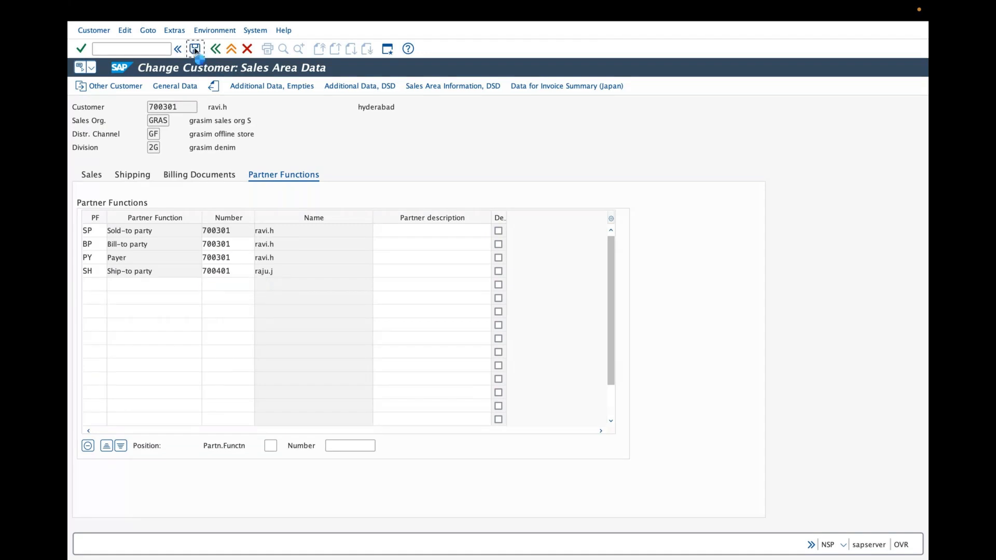
pyautogui.click(384, 221)
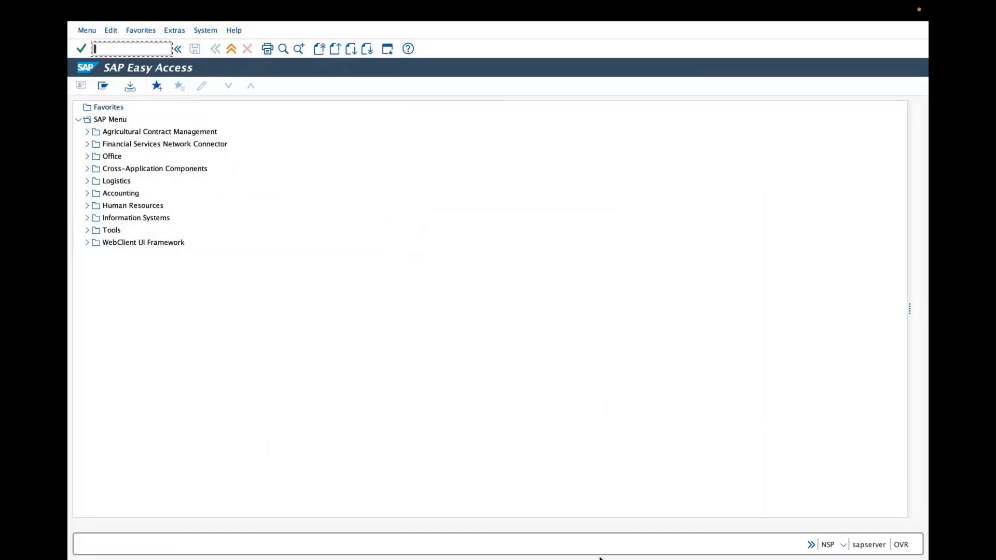
# Step: Switch to Whiteboard and handwrite a red example name beneath each of SH, BP and PY in the corporate customer row
pyautogui.moveTo(648, 555)
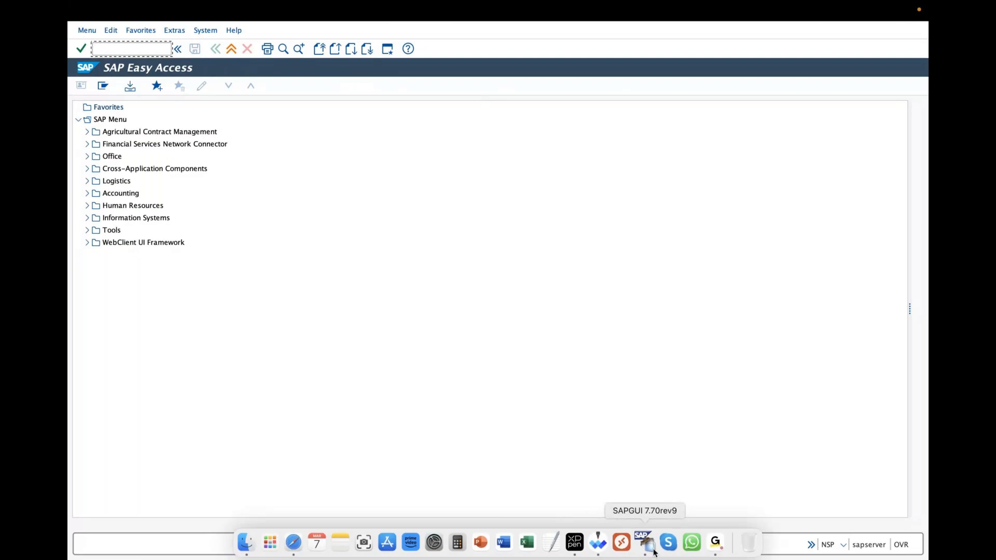
pyautogui.click(598, 542)
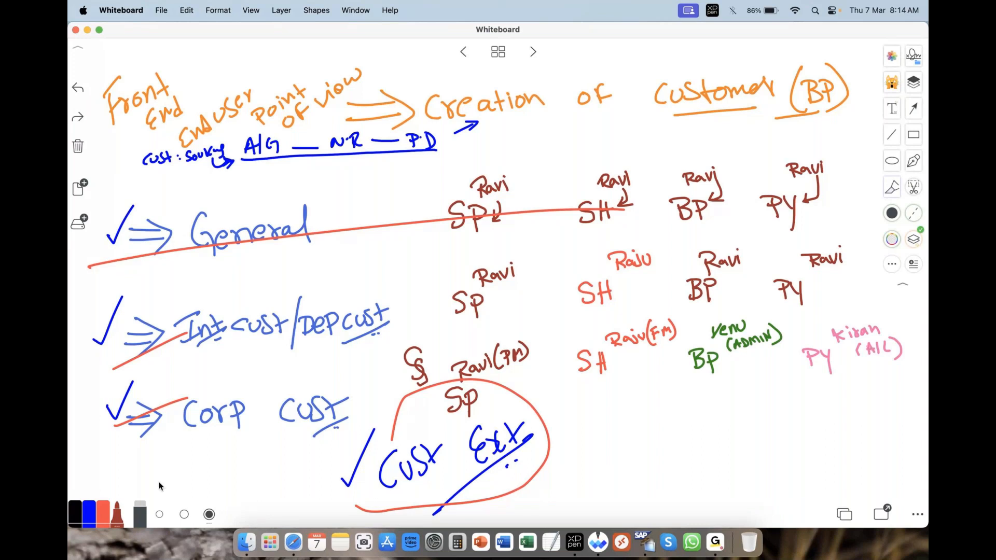
pyautogui.click(103, 513)
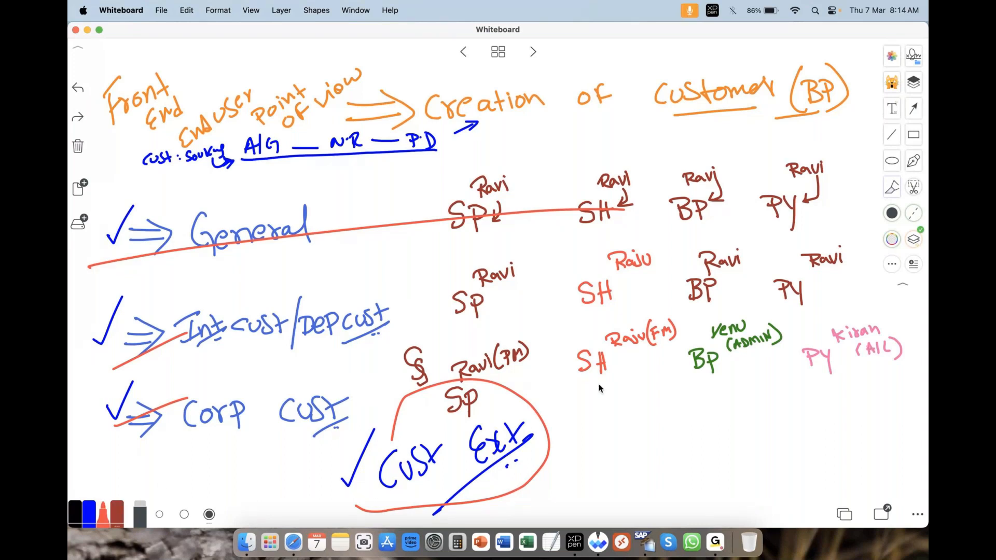
pyautogui.moveTo(582, 393); pyautogui.dragTo(583, 411)
pyautogui.moveTo(589, 388)
pyautogui.mouseDown()
pyautogui.moveTo(609, 405)
pyautogui.moveTo(651, 392)
pyautogui.mouseUp()
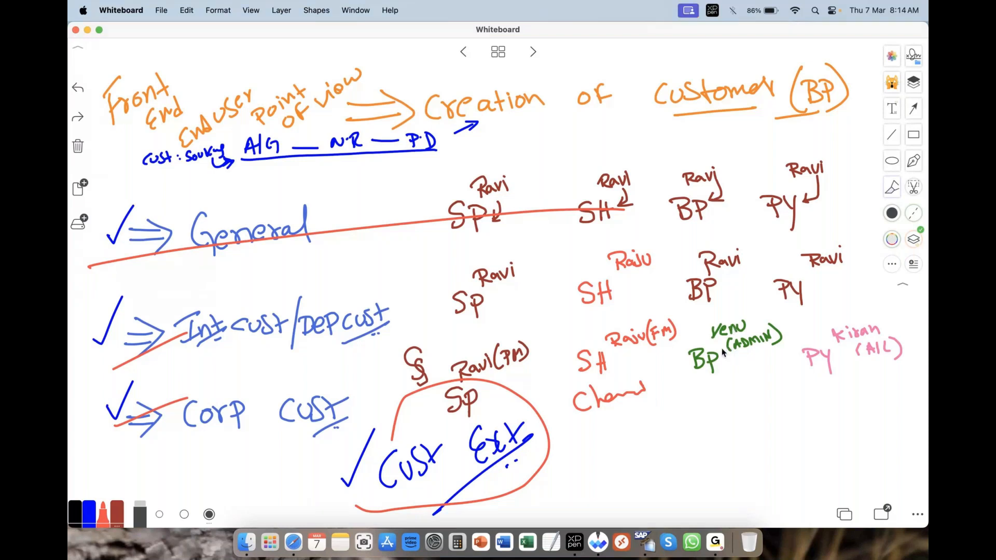
pyautogui.moveTo(718, 384); pyautogui.dragTo(767, 366)
pyautogui.moveTo(845, 402); pyautogui.dragTo(858, 409)
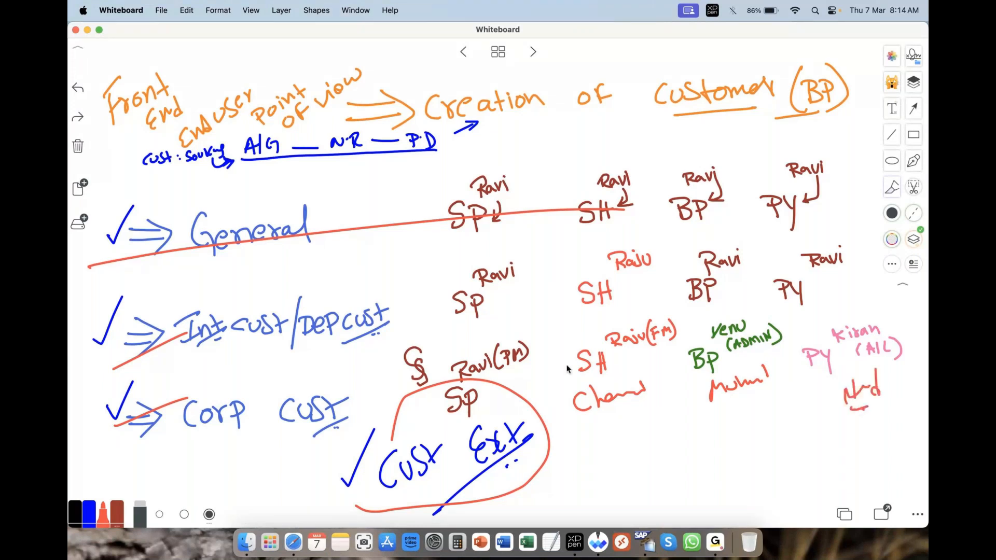
# Step: Circle the General row's sold-to party name in red and draw three diagonal lines from it toward the corporate row's partner functions
pyautogui.moveTo(455, 182); pyautogui.dragTo(521, 225)
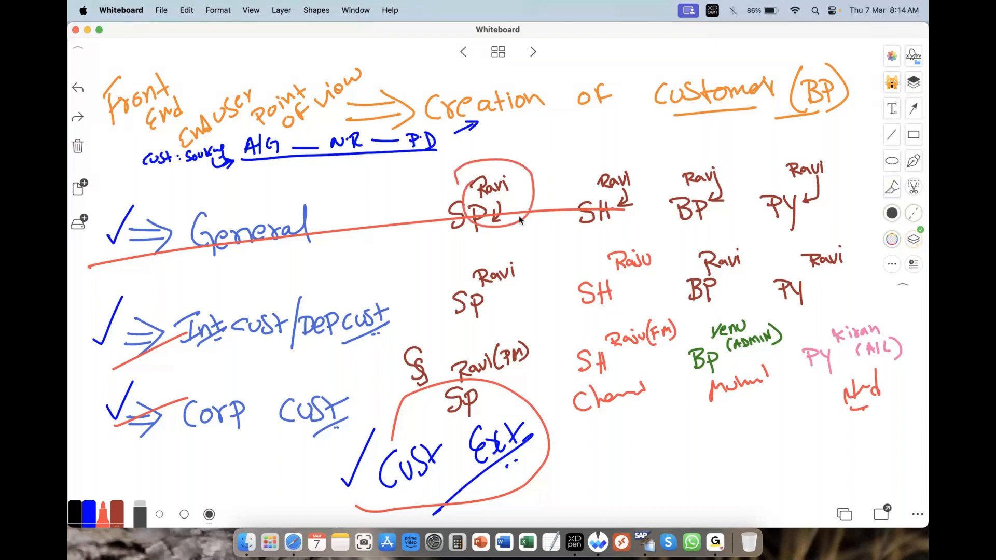
pyautogui.moveTo(523, 216); pyautogui.dragTo(698, 348)
pyautogui.moveTo(541, 200); pyautogui.dragTo(776, 336)
pyautogui.moveTo(503, 217); pyautogui.dragTo(602, 329)
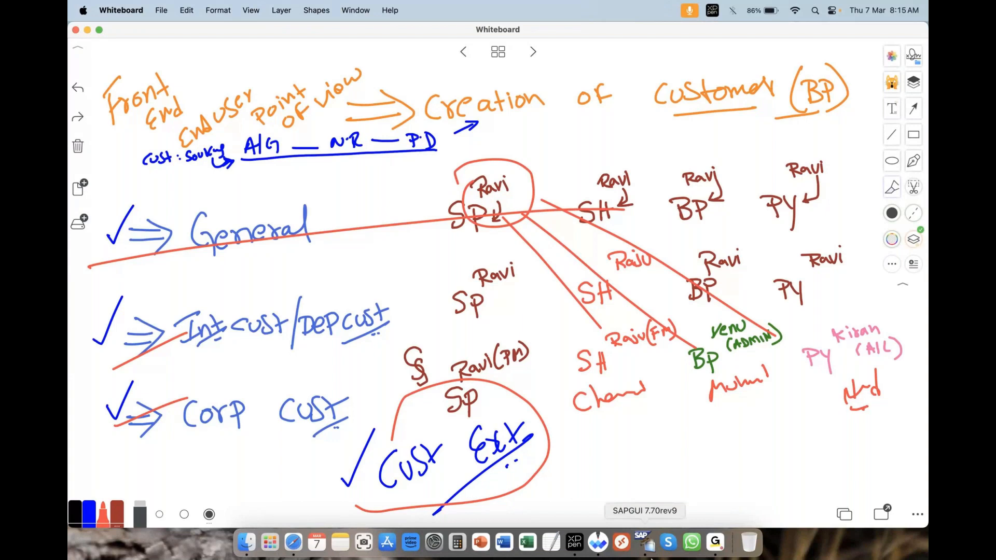
pyautogui.click(754, 50)
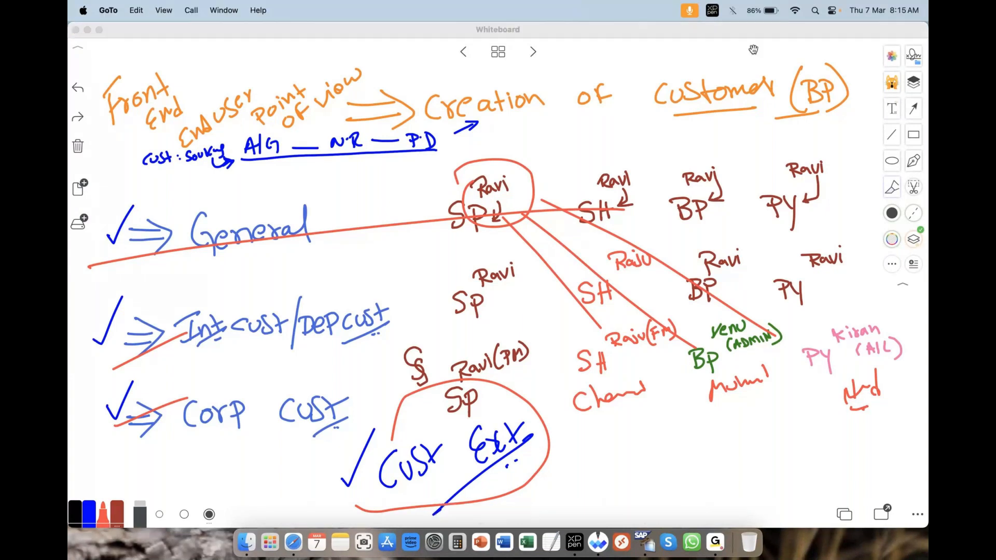